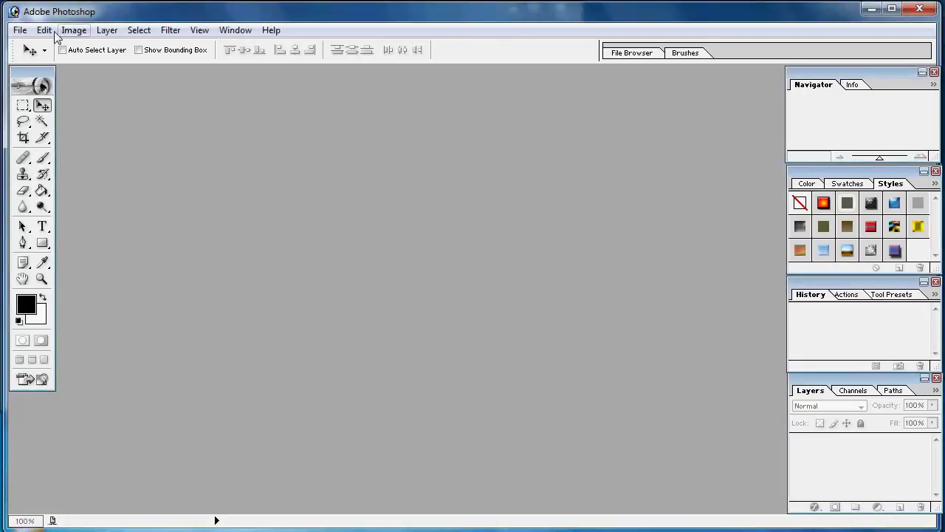
Create a new document 3.84 in wide, 2.17 in high, at 300 pixels/inch
{"action": "left_click", "coordinate": [21, 30]}
{"action": "left_click", "coordinate": [44, 47]}
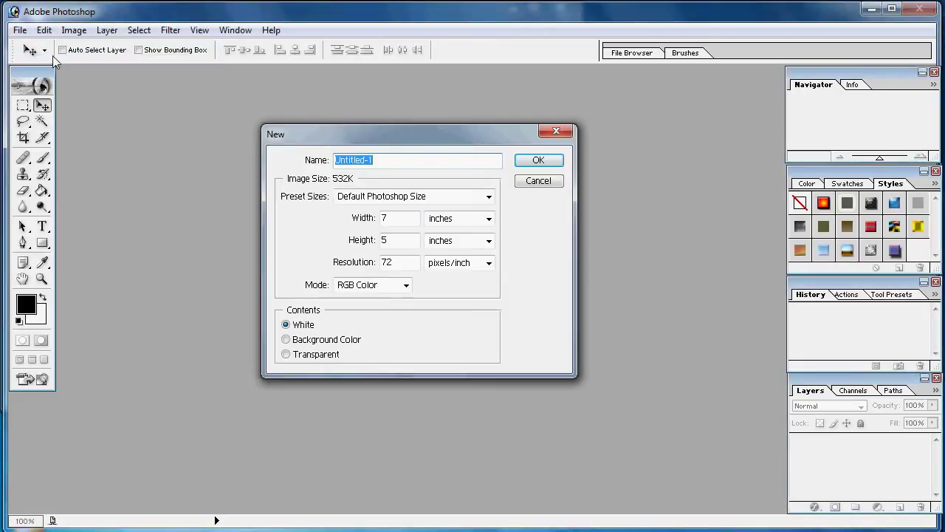
{"action": "left_click", "coordinate": [392, 200]}
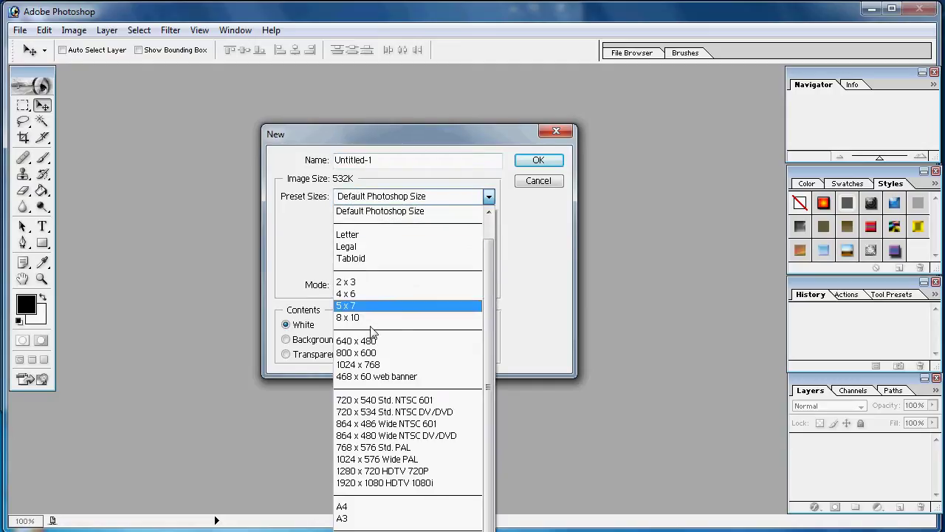
{"action": "left_click", "coordinate": [495, 215]}
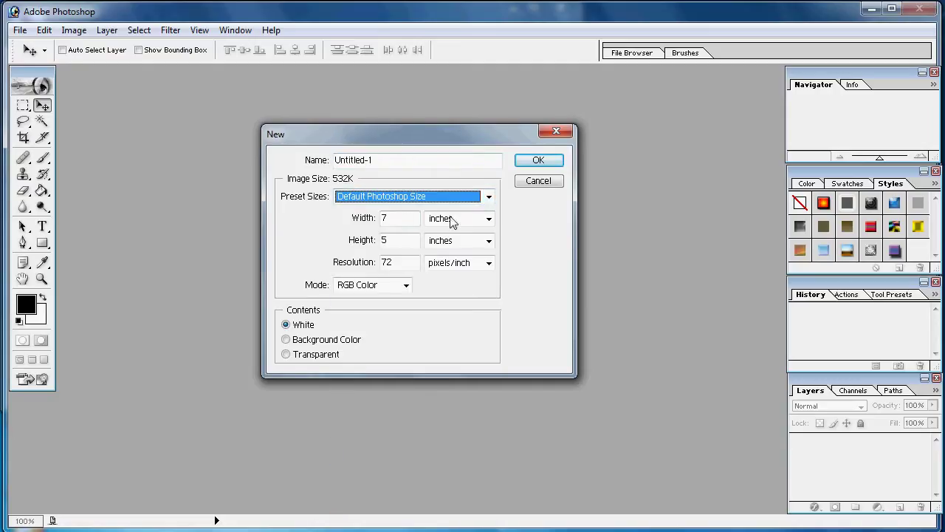
{"action": "left_click", "coordinate": [379, 219]}
{"action": "type", "text": "3.84"}
{"action": "key", "text": "Tab"}
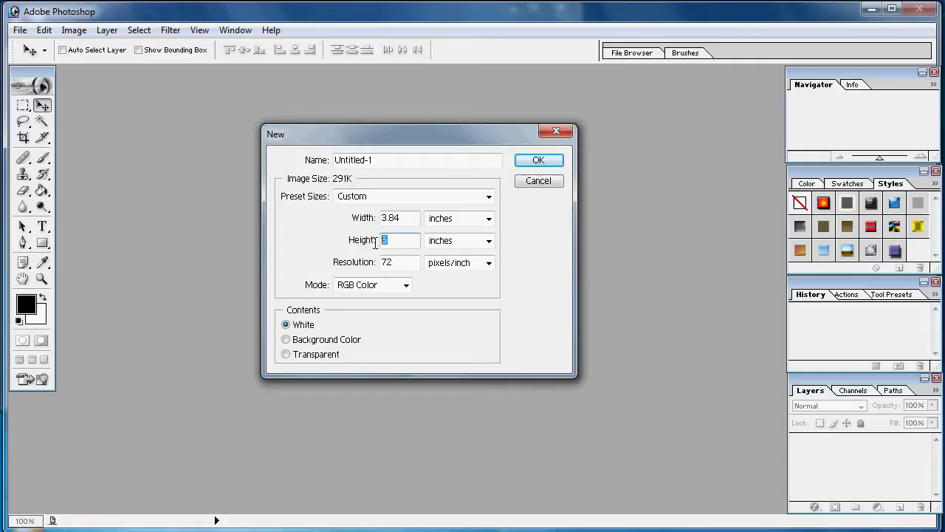
{"action": "type", "text": "2.17"}
{"action": "key", "text": "Tab"}
{"action": "type", "text": "300"}
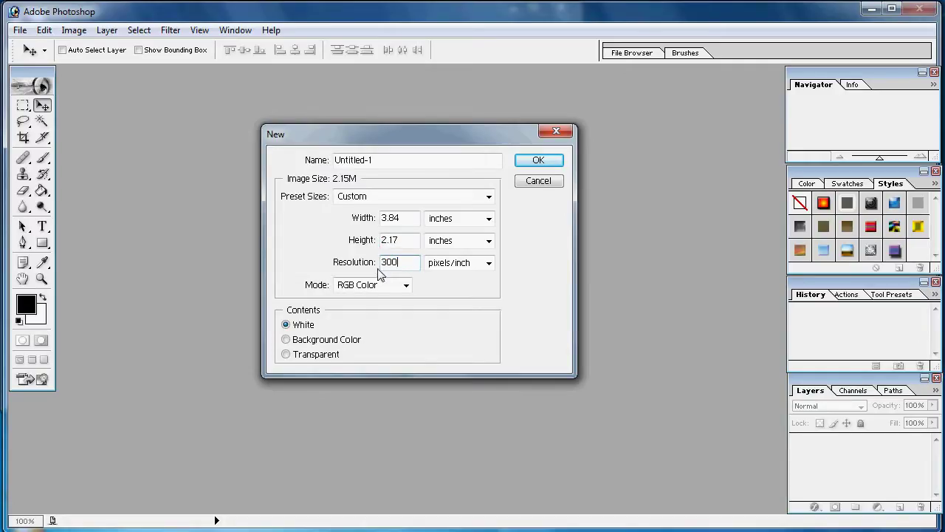
{"action": "left_click", "coordinate": [554, 162]}
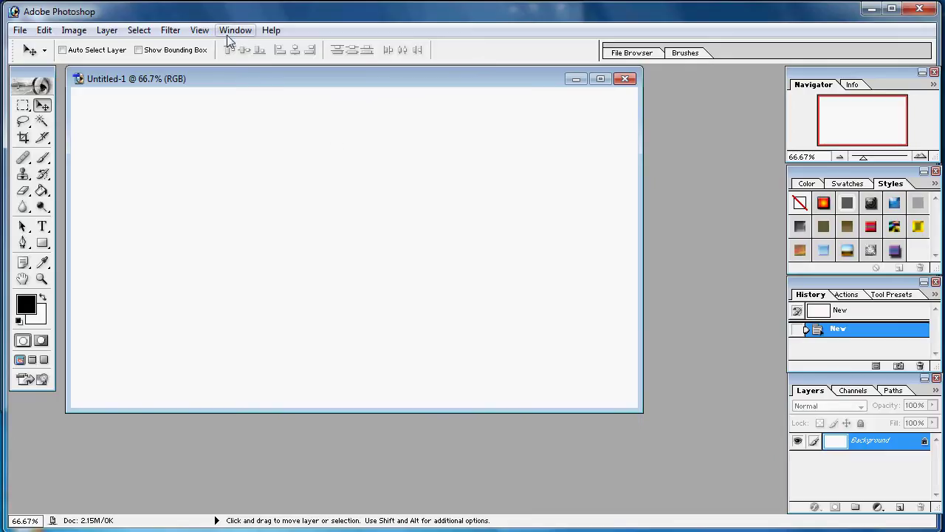
Fit the canvas on screen, add an empty Layer 1, and select the whole canvas
{"action": "left_click", "coordinate": [200, 30]}
{"action": "left_click", "coordinate": [233, 136]}
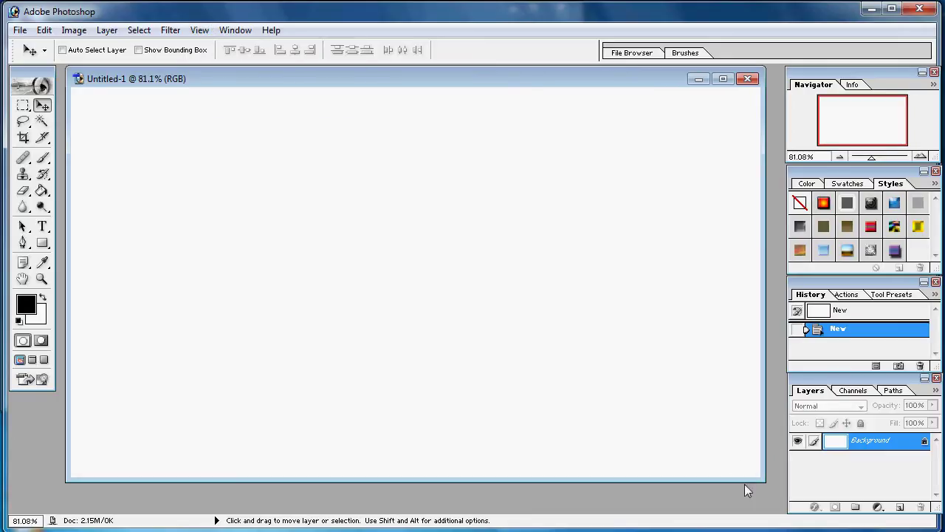
{"action": "left_click_drag", "start_coordinate": [752, 478], "coordinate": [772, 501]}
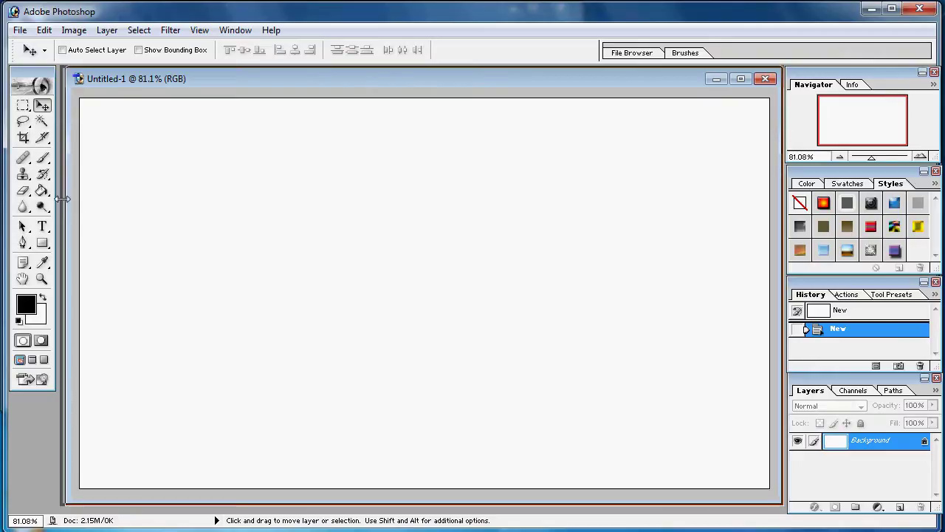
{"action": "left_click_drag", "start_coordinate": [66, 199], "coordinate": [61, 197]}
{"action": "left_click", "coordinate": [896, 505]}
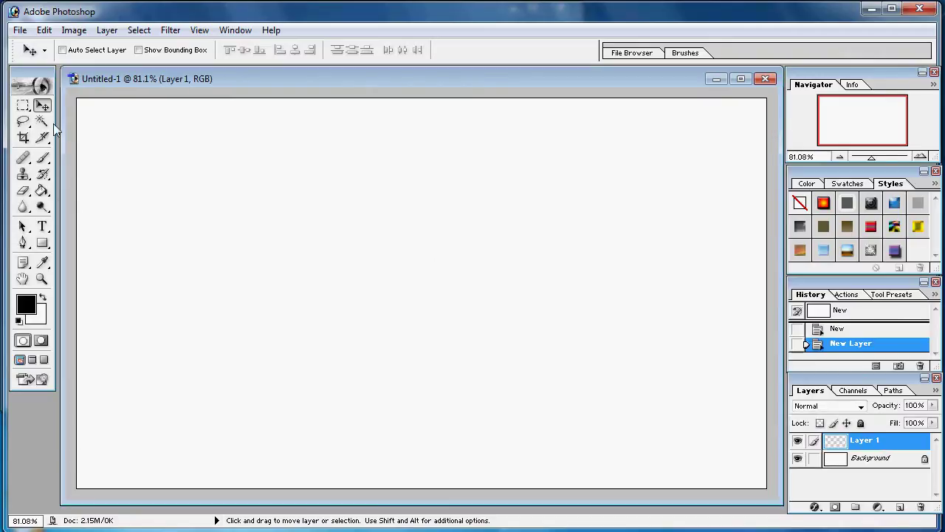
{"action": "left_click", "coordinate": [23, 105]}
{"action": "mouse_move", "coordinate": [68, 95]}
{"action": "left_mouse_down"}
{"action": "mouse_move", "coordinate": [133, 145]}
{"action": "mouse_move", "coordinate": [572, 406]}
{"action": "left_mouse_up"}
{"action": "left_click_drag", "start_coordinate": [777, 491], "coordinate": [777, 491]}
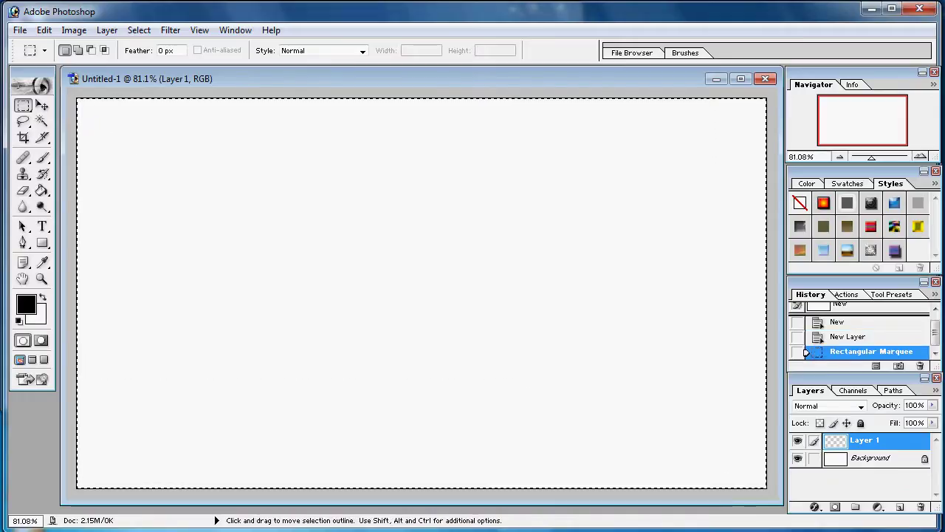
Set the foreground colour to pink in the Color Picker
{"action": "left_click", "coordinate": [32, 310]}
{"action": "left_click", "coordinate": [301, 237]}
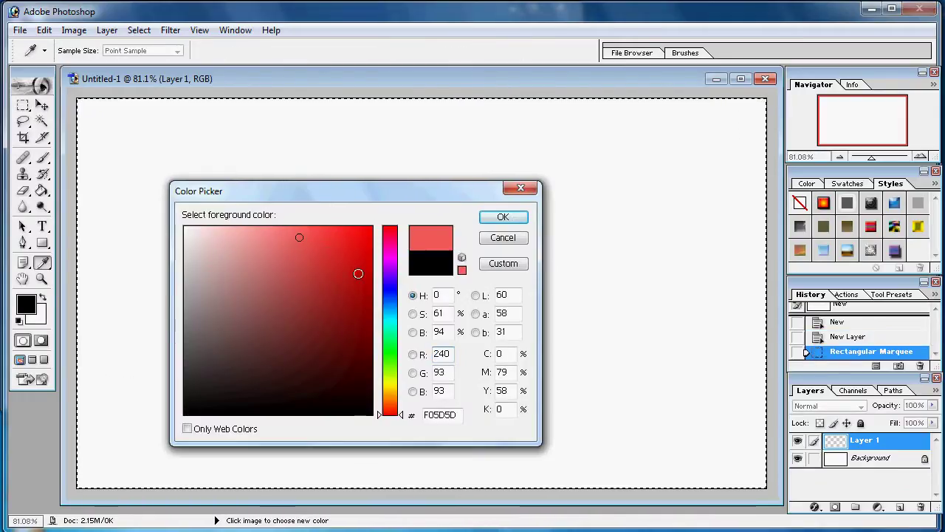
{"action": "left_click", "coordinate": [390, 286]}
{"action": "left_click", "coordinate": [333, 295]}
{"action": "left_click", "coordinate": [389, 232]}
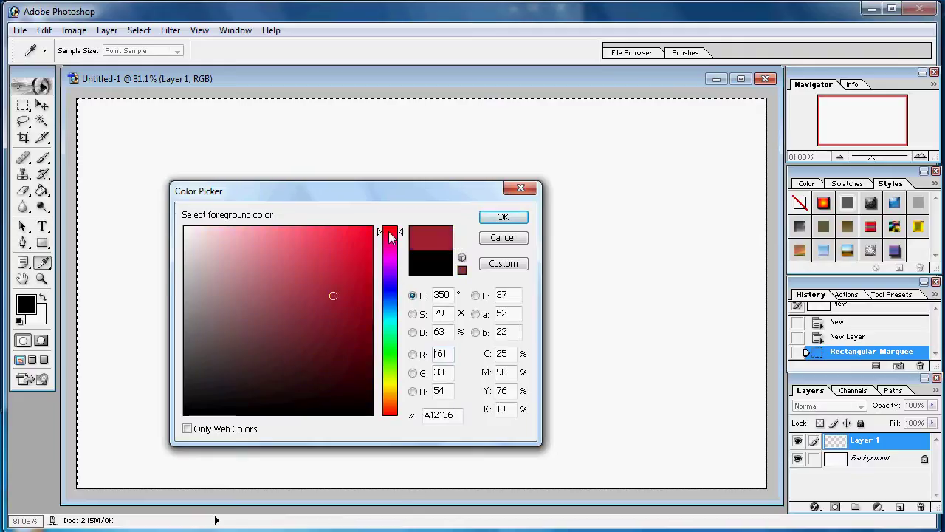
{"action": "left_click", "coordinate": [296, 238]}
{"action": "left_click", "coordinate": [500, 218]}
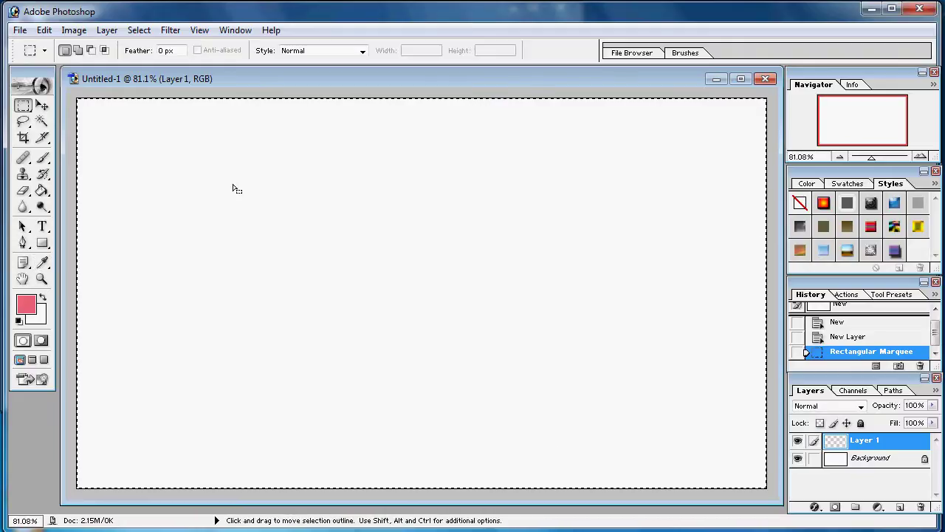
Fill the selection on Layer 1 with pink, then reset and swap the default colours
{"action": "left_click", "coordinate": [47, 191]}
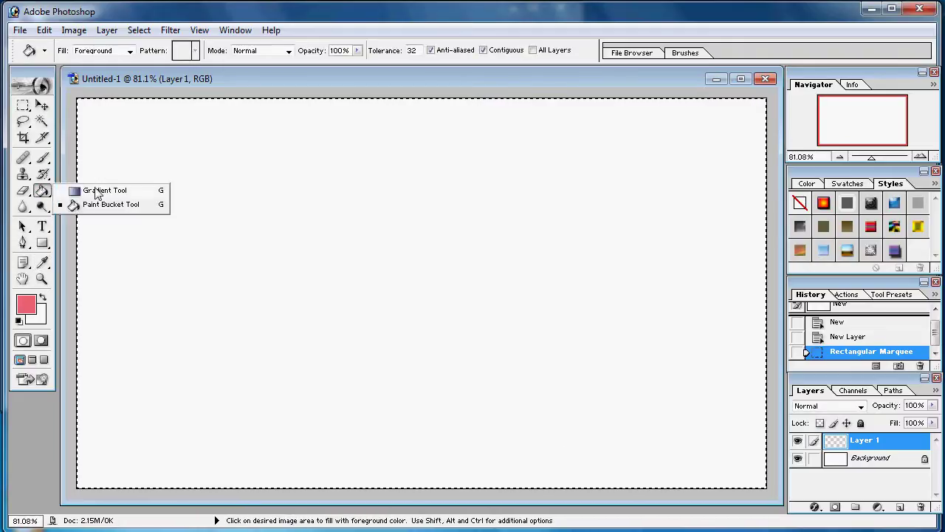
{"action": "left_click", "coordinate": [99, 206]}
{"action": "left_click", "coordinate": [232, 194]}
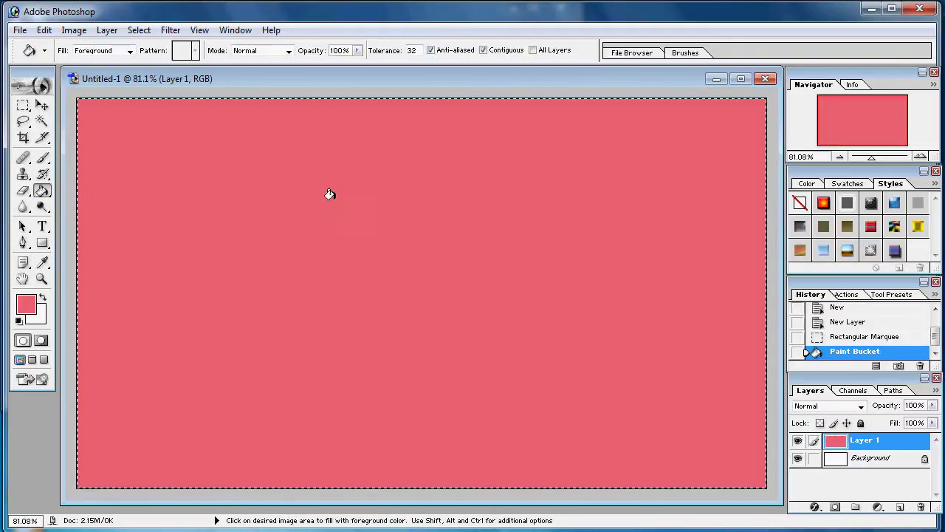
{"action": "left_click", "coordinate": [20, 320]}
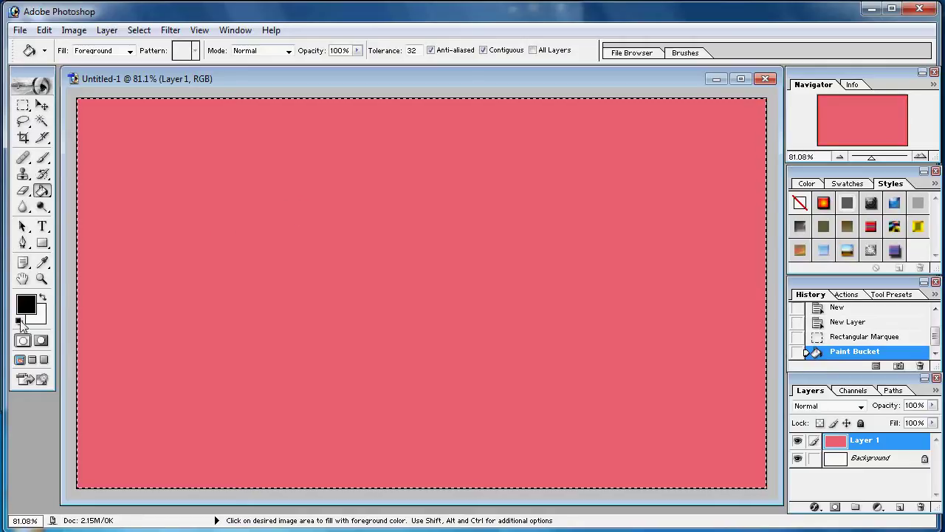
{"action": "left_click", "coordinate": [44, 299]}
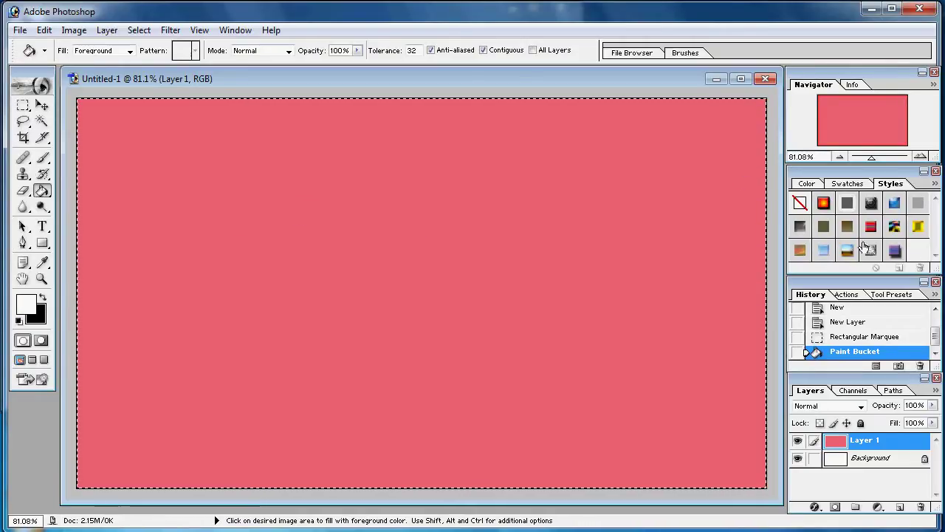
Apply the rainbow wavy pattern style with bevel and emboss to Layer 1
{"action": "left_click", "coordinate": [894, 229]}
{"action": "left_click", "coordinate": [893, 231]}
{"action": "left_click", "coordinate": [893, 248]}
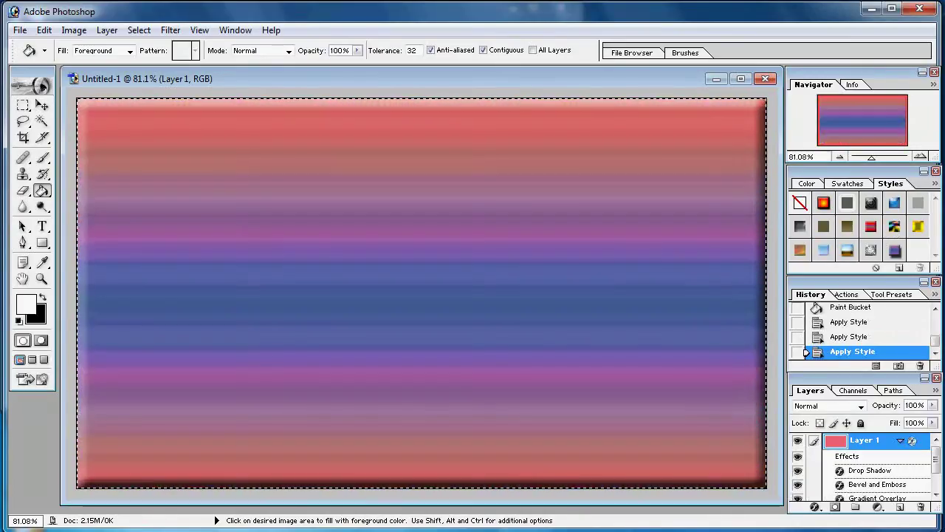
{"action": "left_click", "coordinate": [805, 250]}
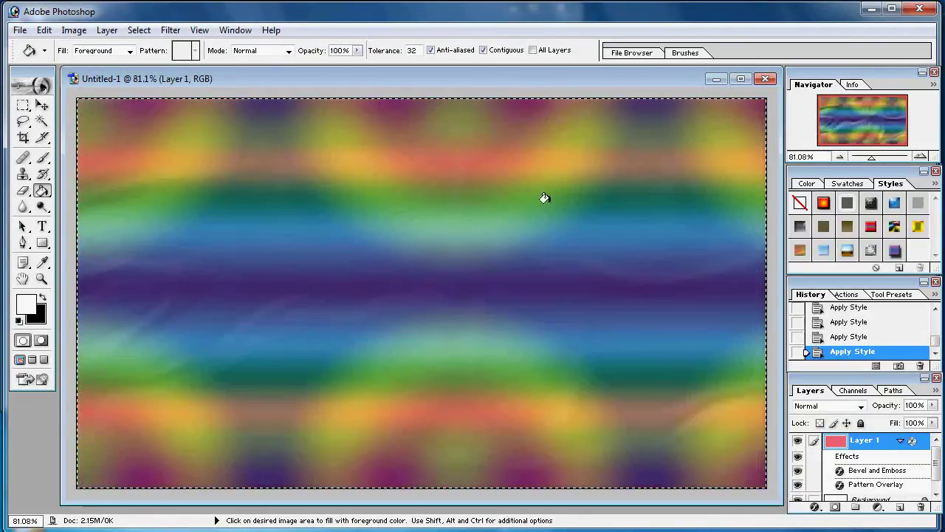
{"action": "left_click", "coordinate": [23, 106]}
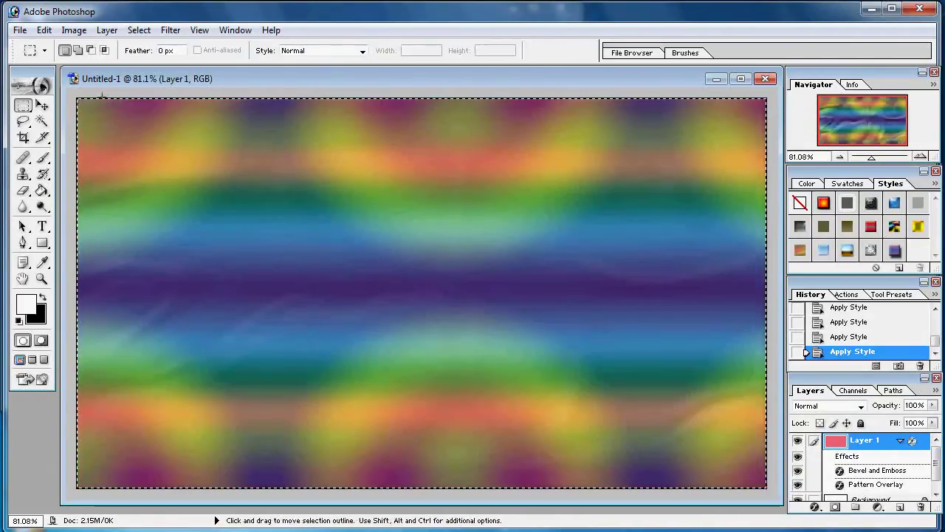
Deselect, add empty Layer 2, keep white as the foreground colour, and show rulers
{"action": "key", "text": "ctrl+d"}
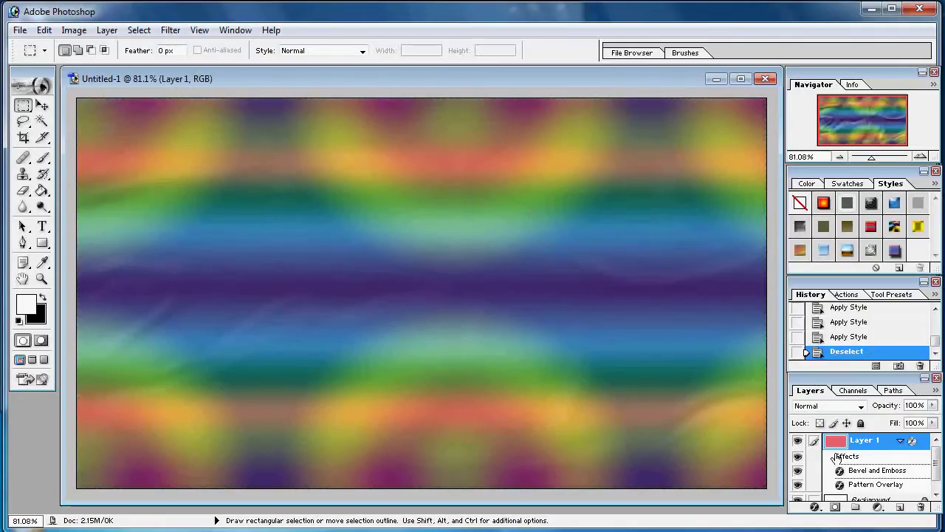
{"action": "left_click", "coordinate": [901, 507]}
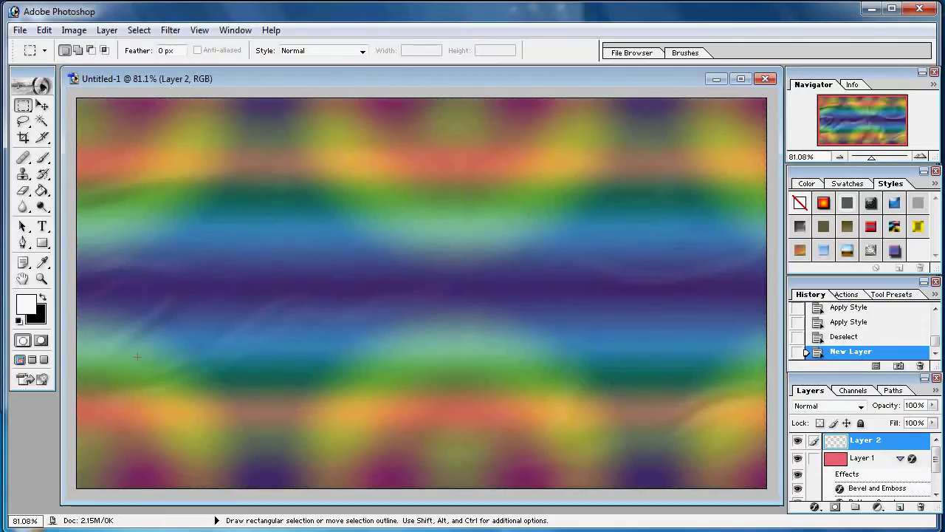
{"action": "left_click", "coordinate": [30, 309]}
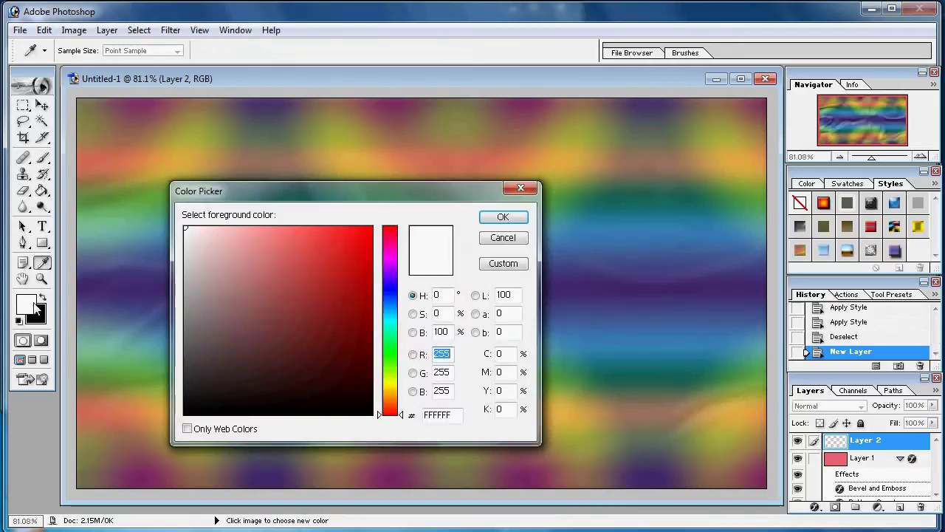
{"action": "left_click", "coordinate": [503, 217]}
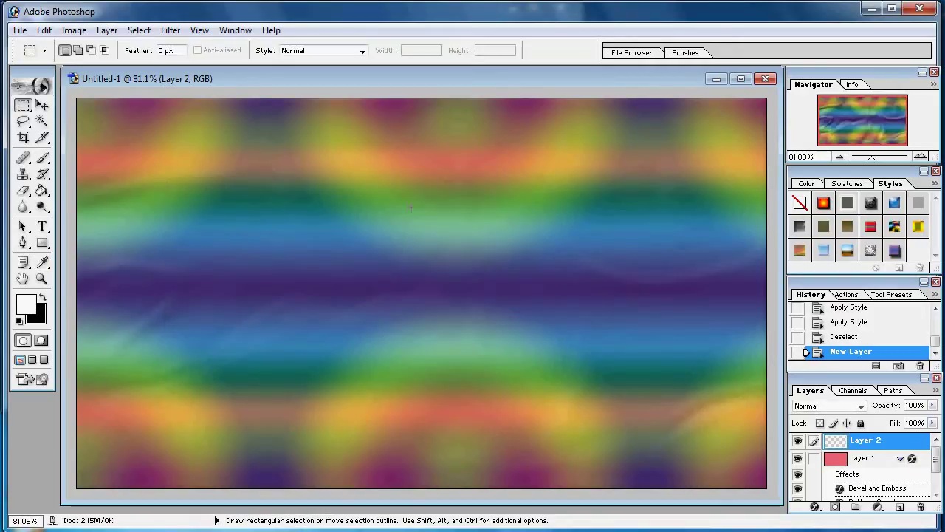
{"action": "left_click", "coordinate": [199, 30]}
{"action": "left_click", "coordinate": [244, 226]}
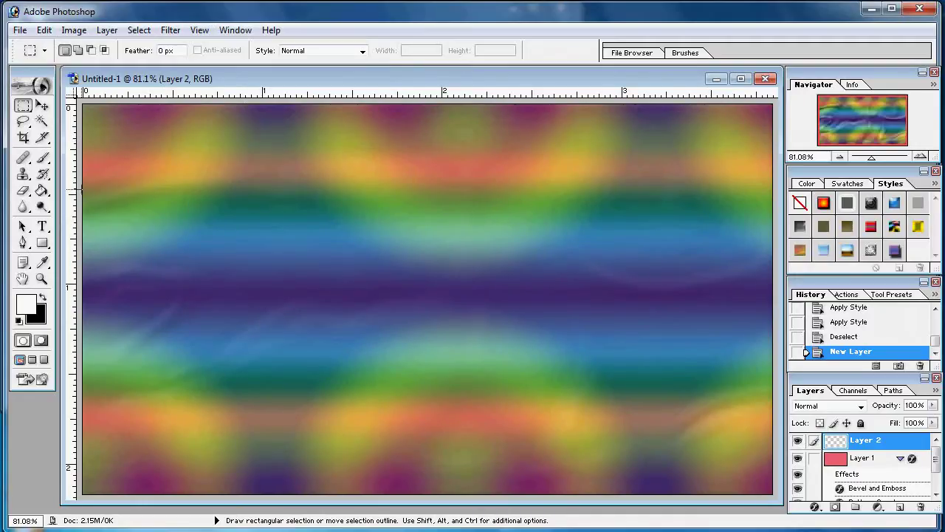
Select a thin full-width band about a quarter down the card and fill it white
{"action": "left_click_drag", "start_coordinate": [904, 213], "coordinate": [911, 189]}
{"action": "left_click_drag", "start_coordinate": [916, 190], "coordinate": [916, 191]}
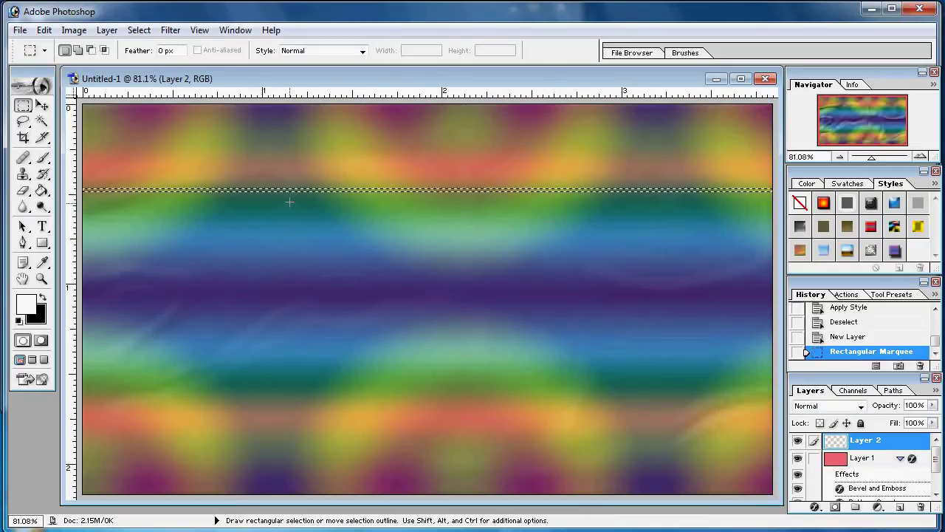
{"action": "left_click", "coordinate": [45, 29]}
{"action": "left_click", "coordinate": [82, 40]}
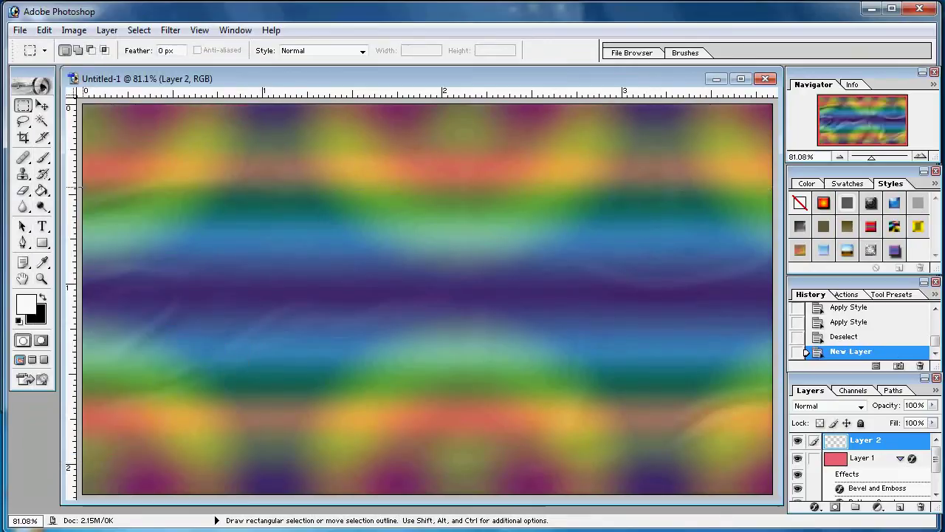
{"action": "left_click_drag", "start_coordinate": [916, 186], "coordinate": [916, 209]}
{"action": "left_click_drag", "start_coordinate": [915, 192], "coordinate": [915, 190]}
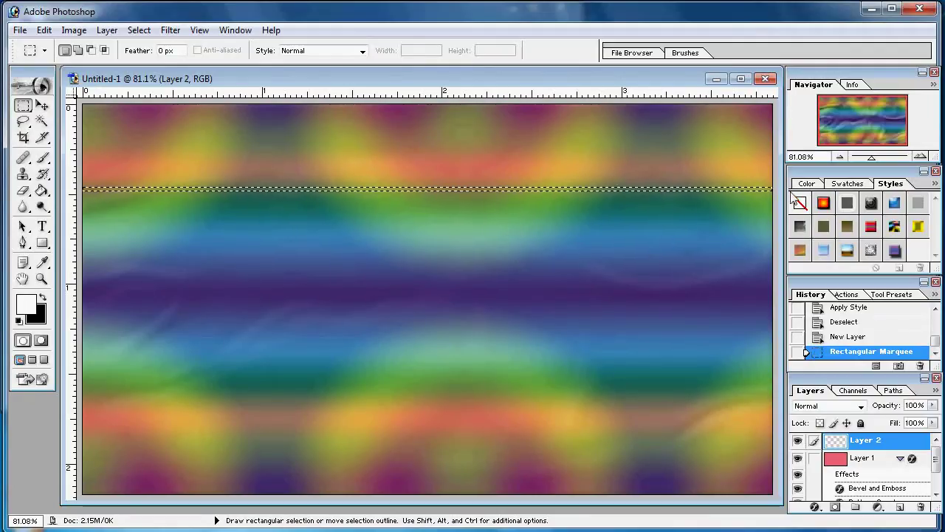
{"action": "left_click", "coordinate": [42, 191]}
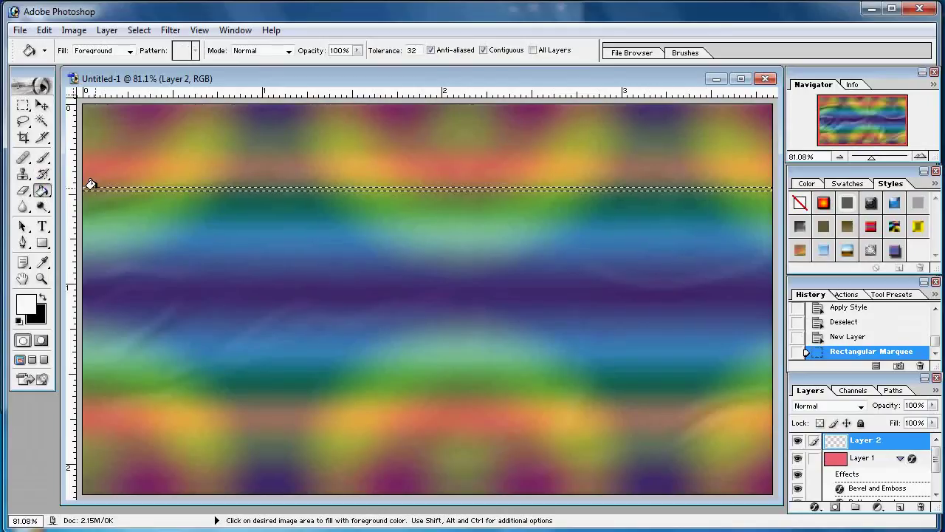
{"action": "left_click", "coordinate": [92, 189]}
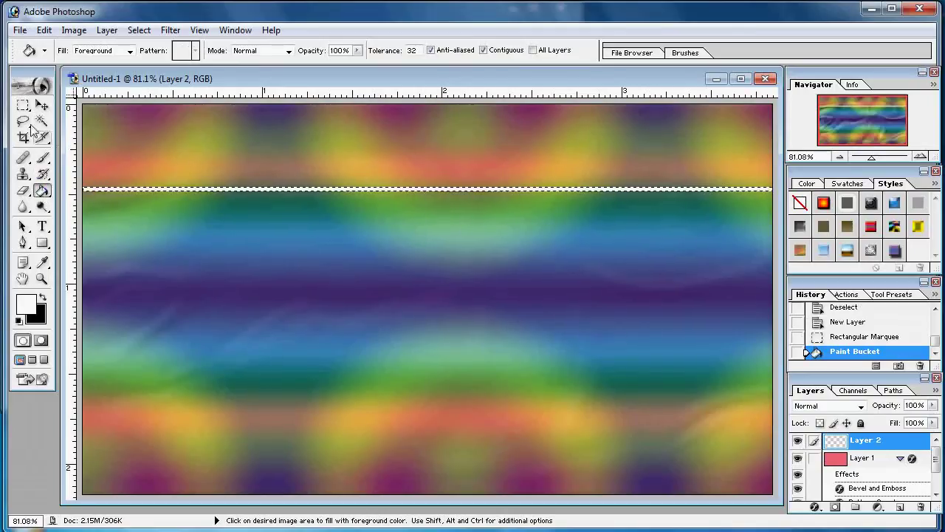
Deselect the white line and nudge it into place with the Move tool
{"action": "left_click", "coordinate": [24, 106]}
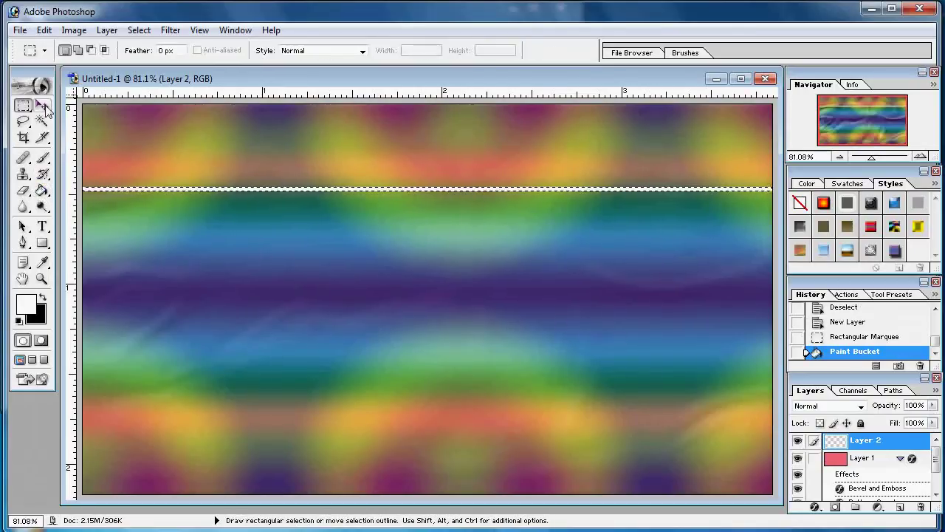
{"action": "left_click", "coordinate": [42, 106]}
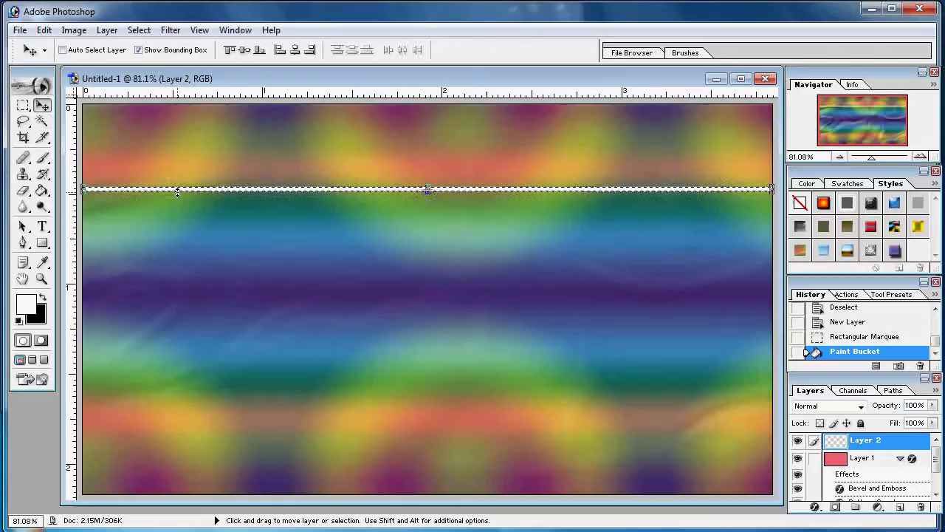
{"action": "left_click", "coordinate": [23, 106]}
{"action": "key", "text": "ctrl+d"}
{"action": "left_click", "coordinate": [42, 108]}
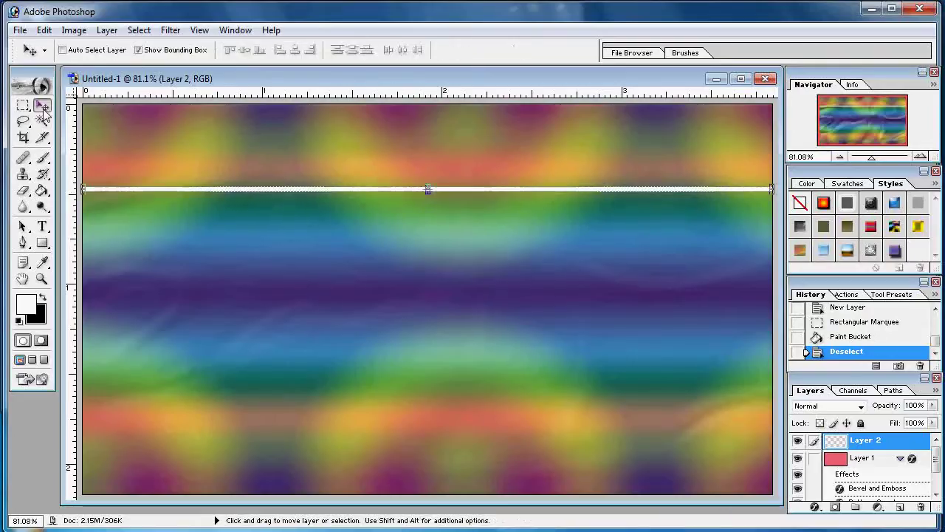
{"action": "key", "text": "Down"}
{"action": "key", "text": "Down"}
{"action": "key", "text": "Down"}
{"action": "key", "text": "Up"}
{"action": "key", "text": "Up"}
{"action": "key", "text": "Up"}
{"action": "key", "text": "Up"}
{"action": "key", "text": "Up"}
{"action": "key", "text": "Up"}
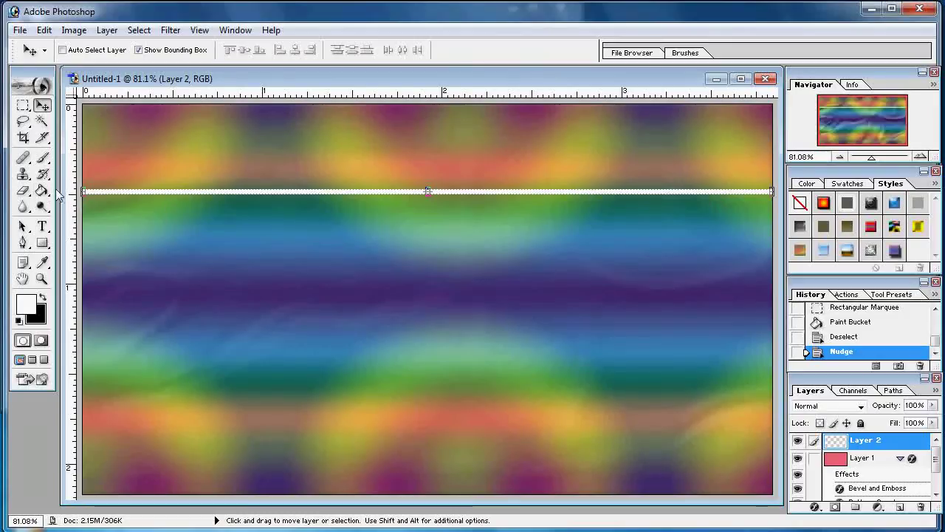
{"action": "left_click", "coordinate": [23, 105]}
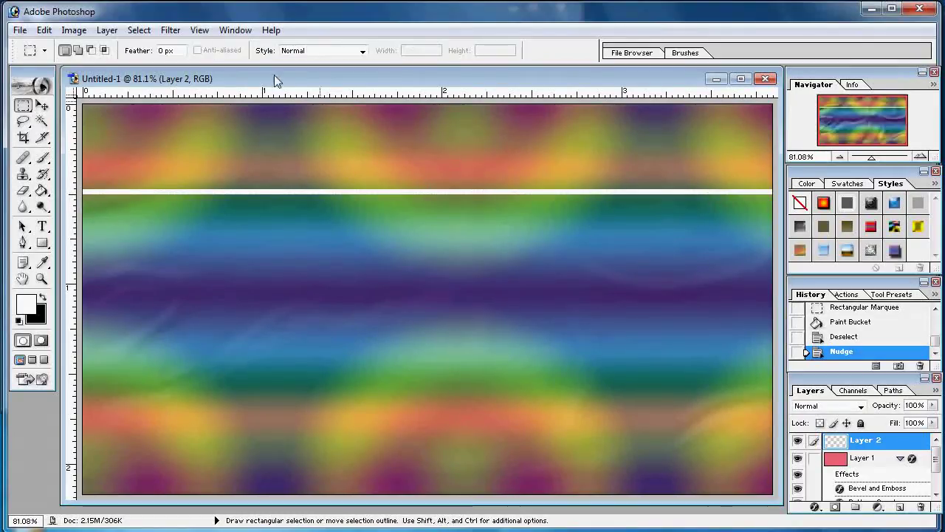
Open LOGO.jpg, select the whole logo image and copy it
{"action": "left_click", "coordinate": [20, 30]}
{"action": "left_click", "coordinate": [45, 64]}
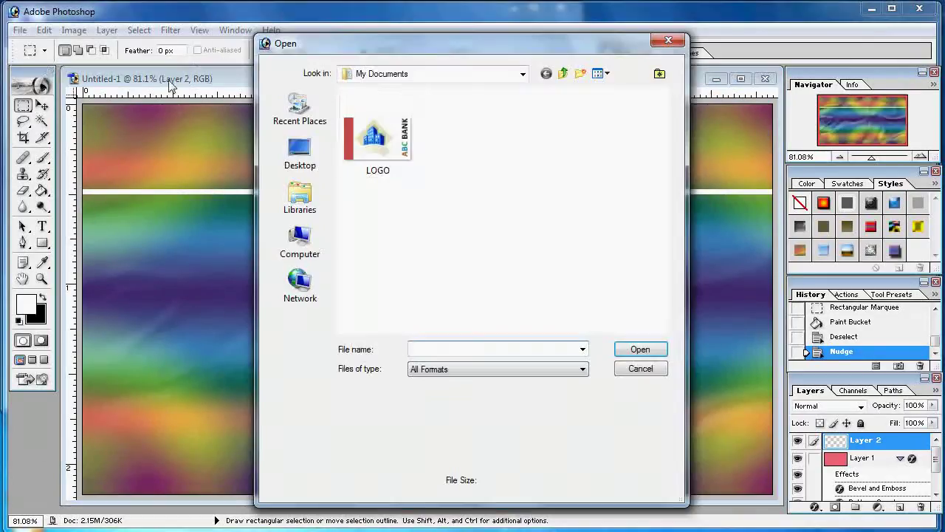
{"action": "double_click", "coordinate": [390, 146]}
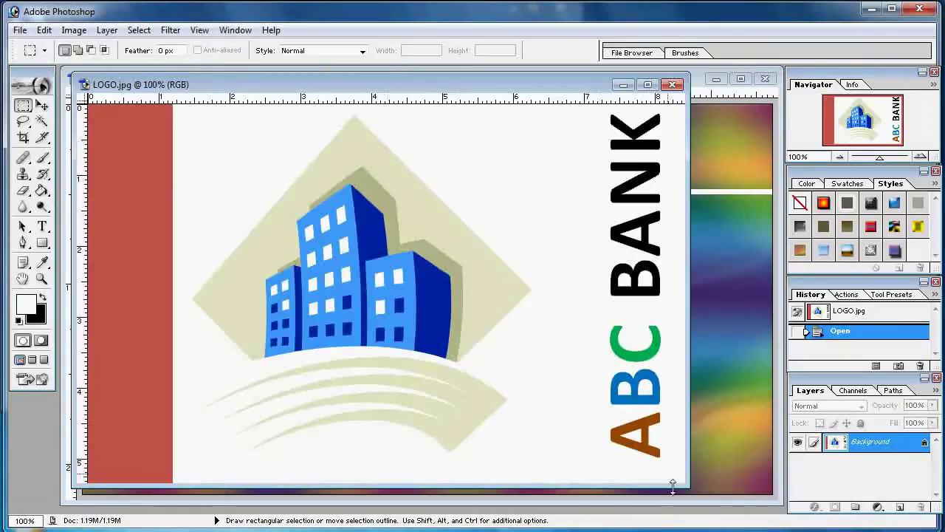
{"action": "left_click_drag", "start_coordinate": [683, 496], "coordinate": [727, 511]}
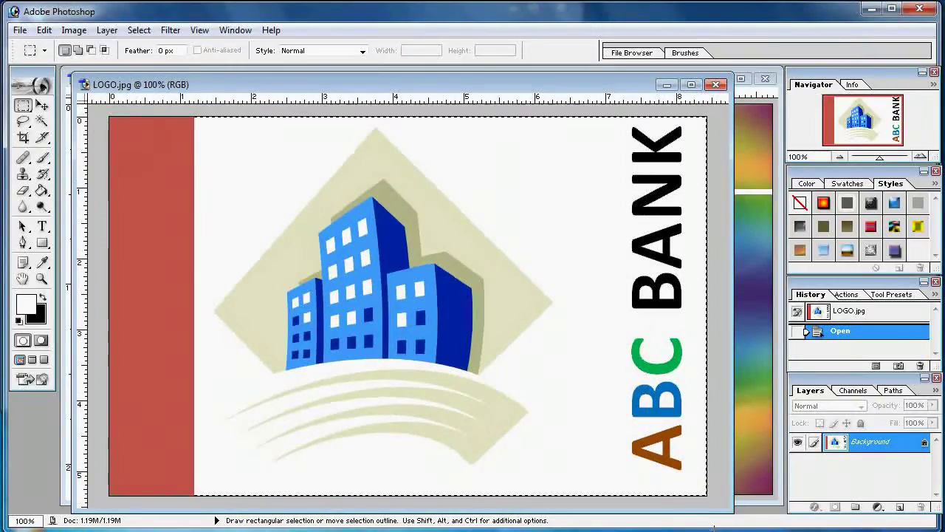
{"action": "left_click_drag", "start_coordinate": [107, 115], "coordinate": [710, 499]}
{"action": "left_click", "coordinate": [44, 30]}
{"action": "left_click", "coordinate": [67, 140]}
Paste the logo into the card and scale it down into the top-left corner
{"action": "left_click", "coordinate": [667, 86]}
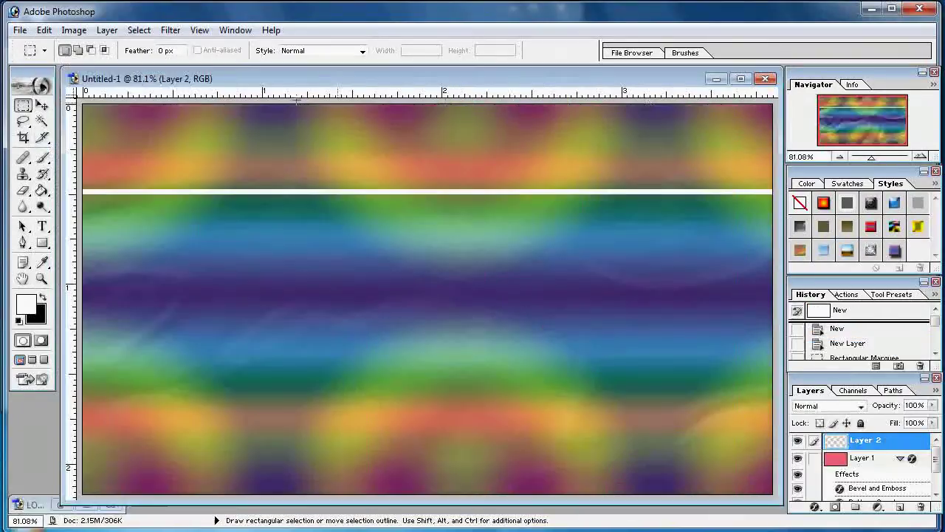
{"action": "left_click", "coordinate": [45, 30]}
{"action": "left_click", "coordinate": [68, 173]}
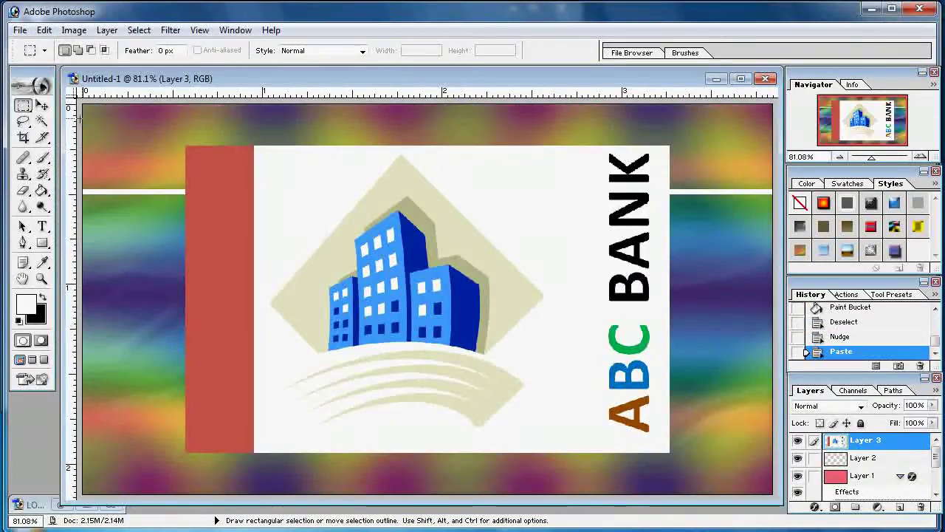
{"action": "left_click", "coordinate": [43, 106]}
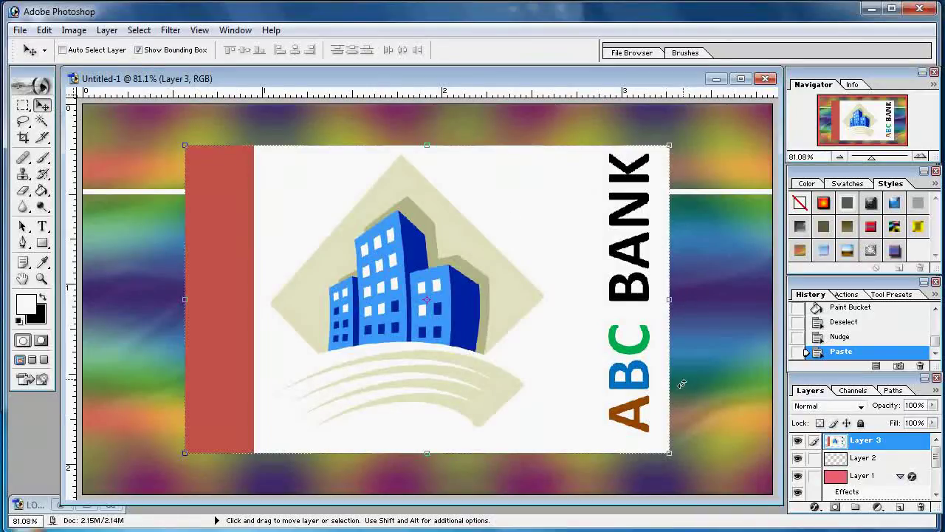
{"action": "left_click_drag", "start_coordinate": [670, 452], "coordinate": [389, 243]}
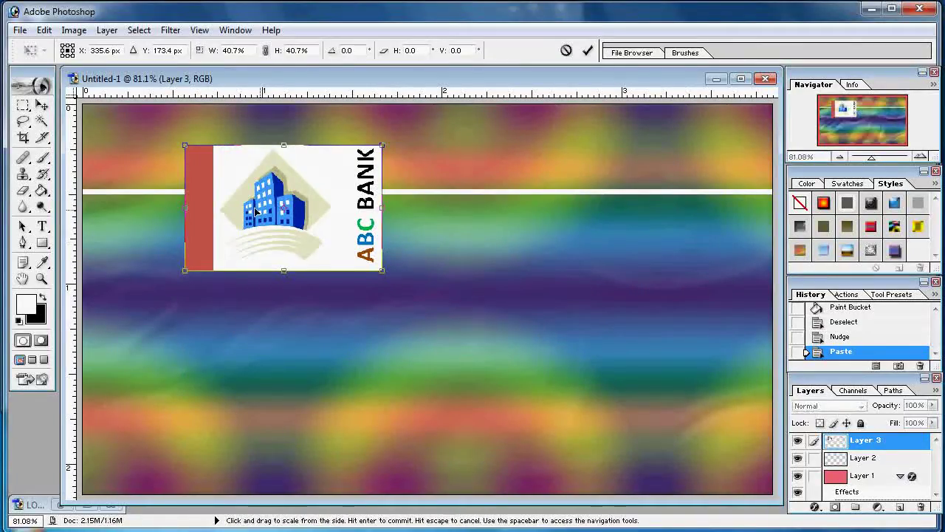
{"action": "mouse_move", "coordinate": [382, 270]}
{"action": "left_mouse_down"}
{"action": "mouse_move", "coordinate": [238, 179]}
{"action": "mouse_move", "coordinate": [222, 188]}
{"action": "left_mouse_up"}
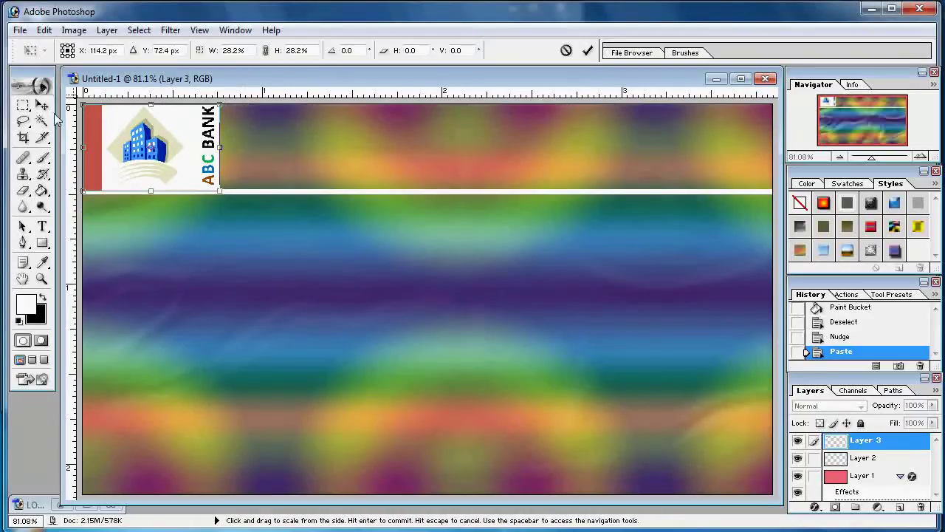
{"action": "key", "text": "Return"}
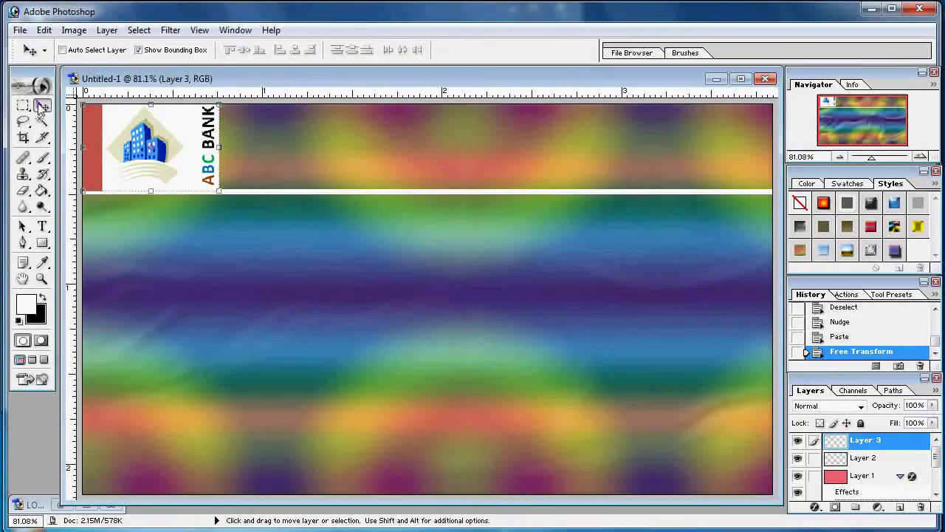
{"action": "left_click", "coordinate": [24, 106]}
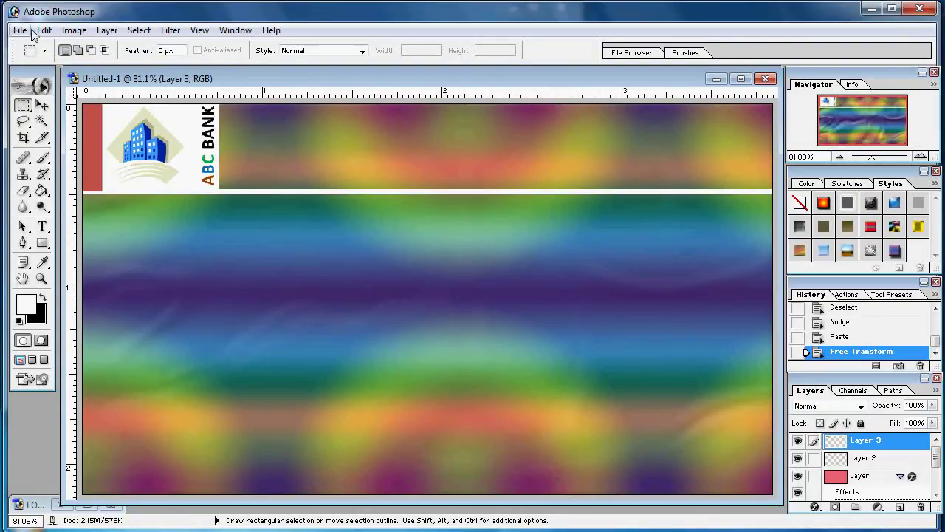
Add a 6 pt text box beside the logo holding the pasted bank contact details, arranged on separate lines
{"action": "left_click", "coordinate": [42, 229]}
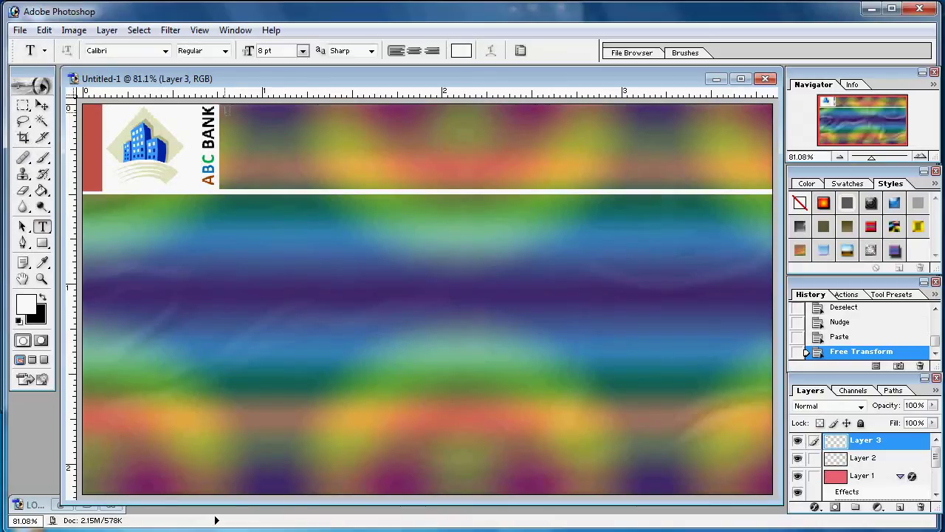
{"action": "left_click_drag", "start_coordinate": [294, 146], "coordinate": [758, 192]}
{"action": "left_click_drag", "start_coordinate": [758, 192], "coordinate": [767, 201]}
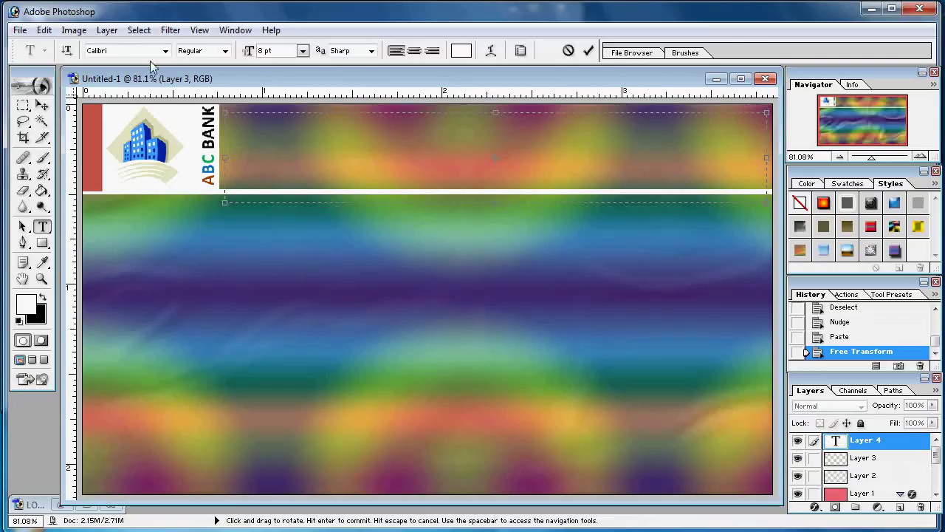
{"action": "left_click", "coordinate": [302, 50]}
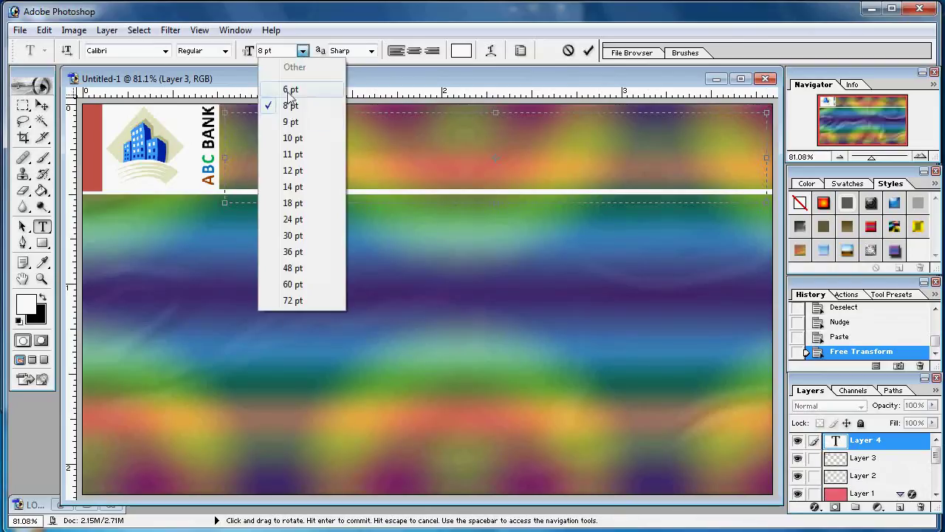
{"action": "left_click", "coordinate": [300, 89]}
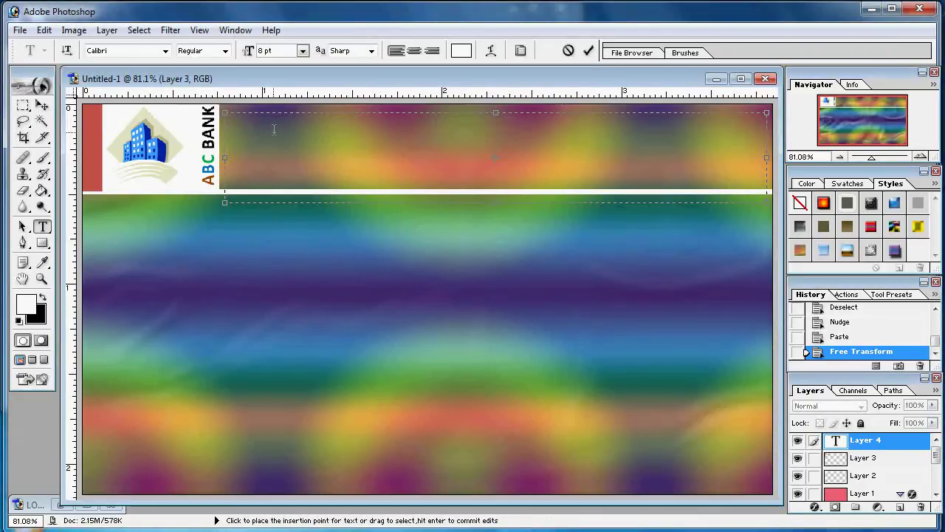
{"action": "key", "text": "ctrl+v"}
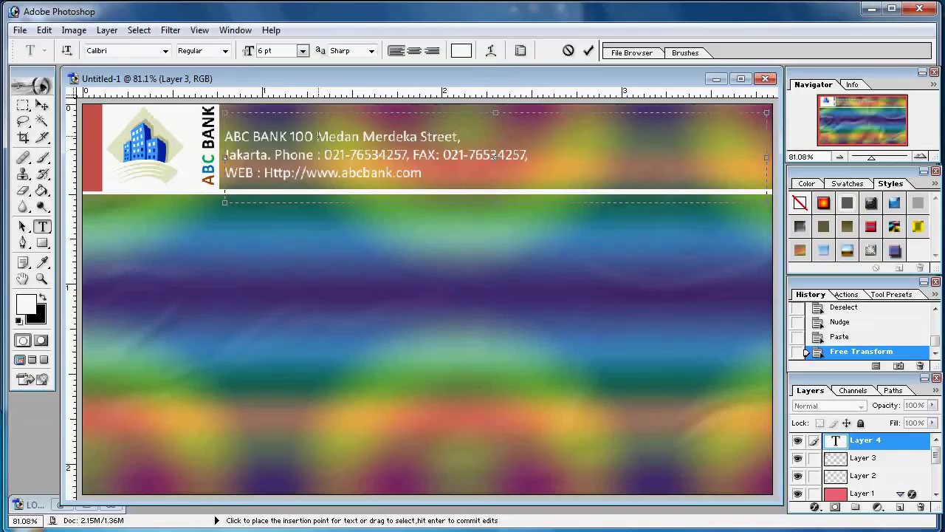
{"action": "key", "text": "Return"}
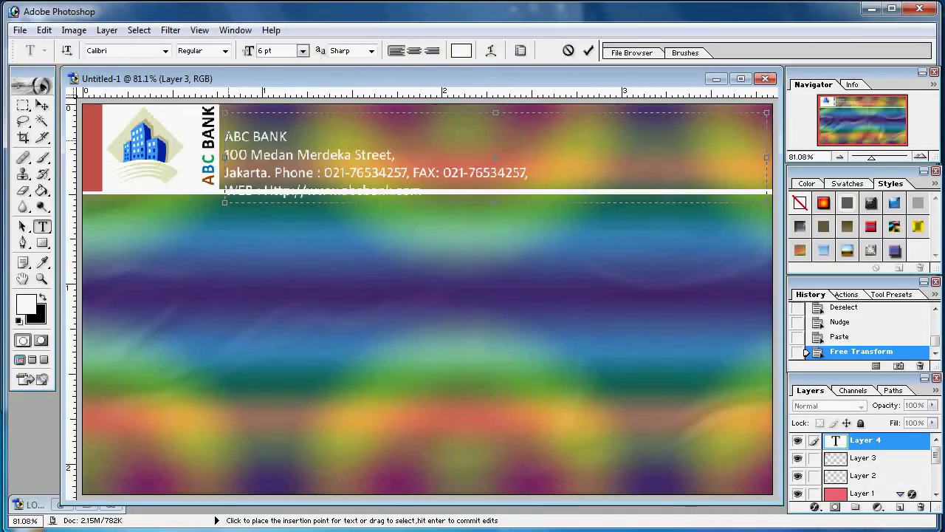
{"action": "key", "text": "BackSpace"}
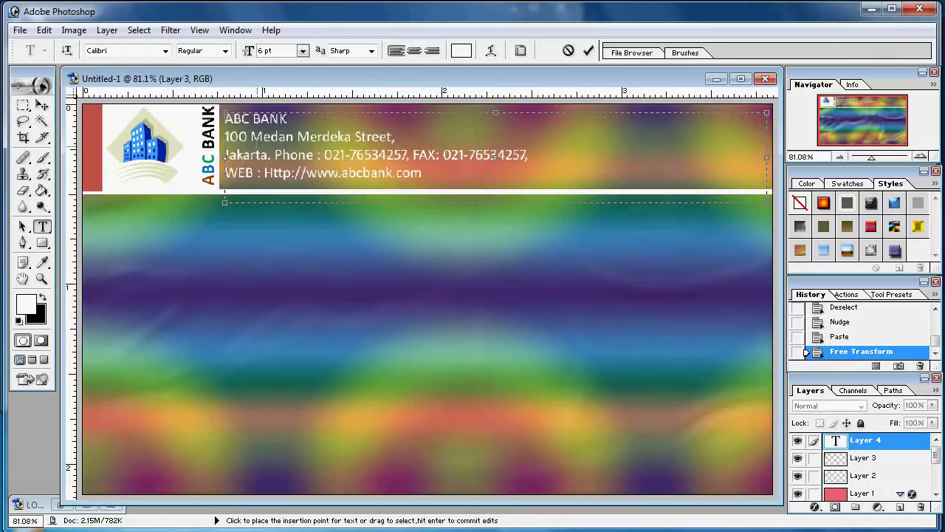
Set the ABC BANK heading in Broadway at 8 pt
{"action": "left_click_drag", "start_coordinate": [300, 118], "coordinate": [223, 118]}
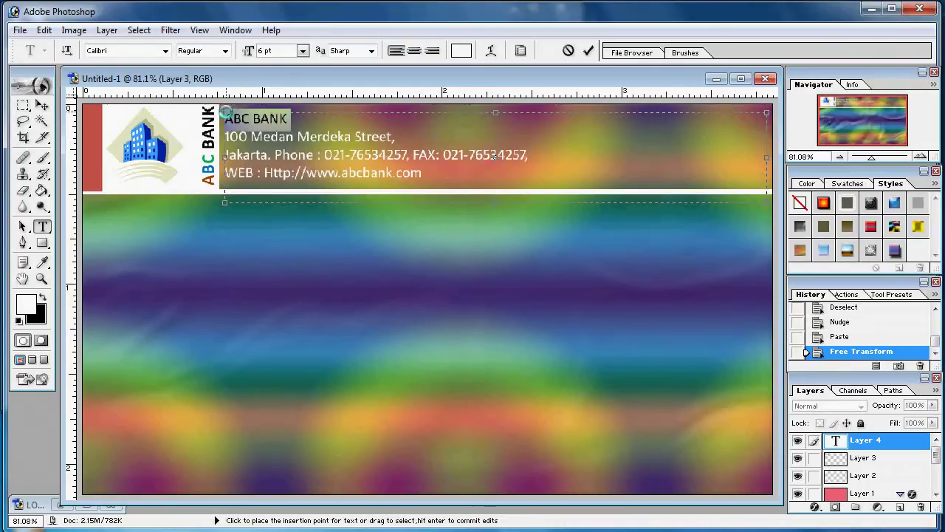
{"action": "left_click", "coordinate": [165, 50]}
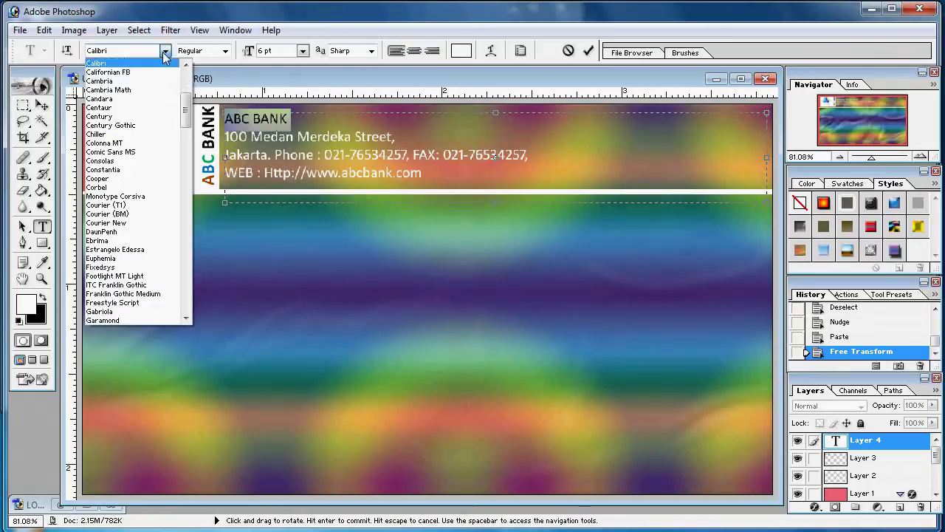
{"action": "left_click", "coordinate": [185, 85]}
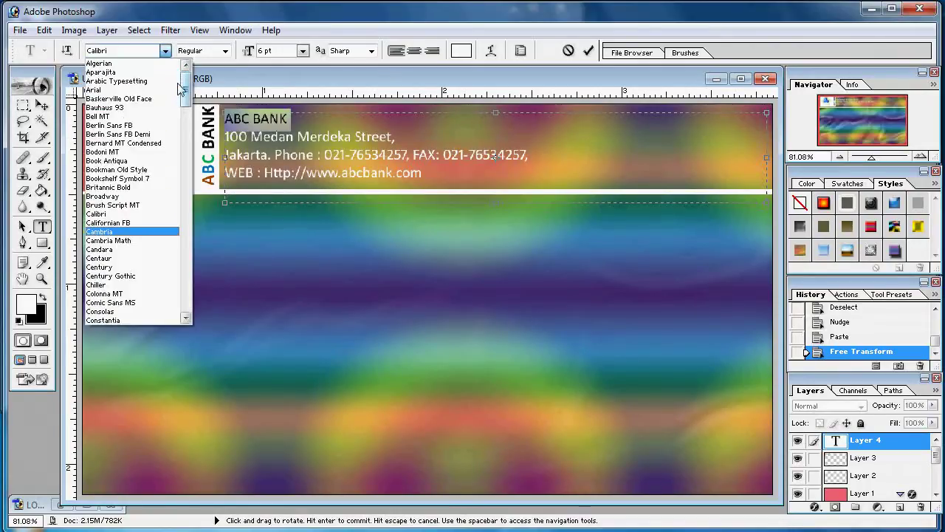
{"action": "left_click", "coordinate": [138, 197]}
{"action": "left_click", "coordinate": [303, 51]}
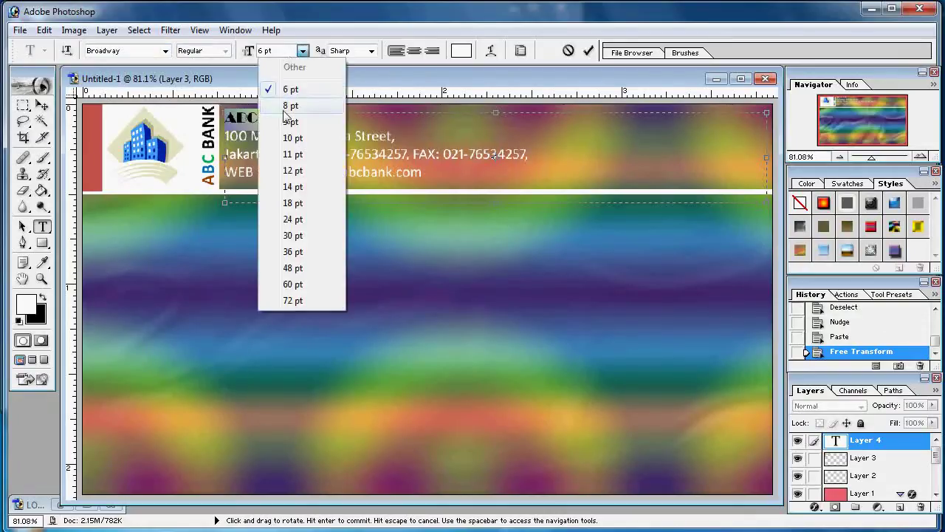
{"action": "left_click", "coordinate": [285, 109]}
{"action": "left_click", "coordinate": [277, 120]}
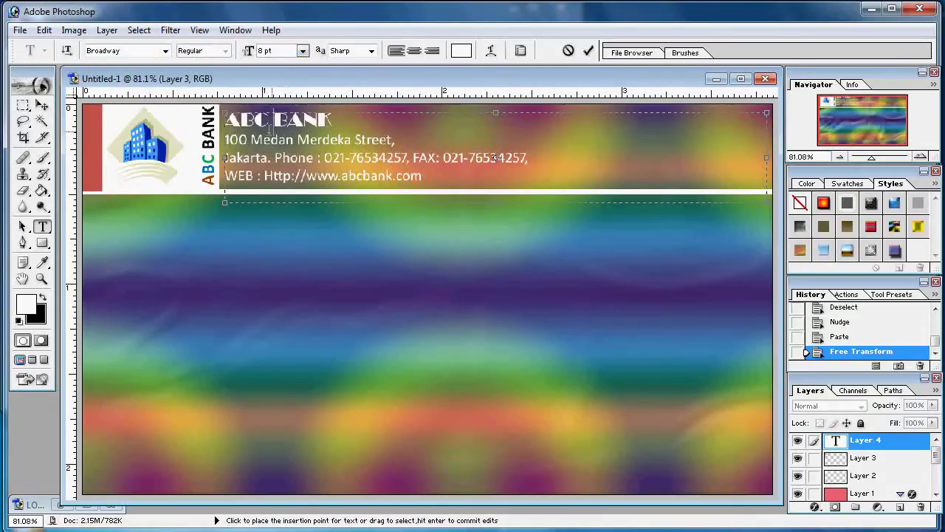
Colour the letter A green in the Color Picker
{"action": "left_click_drag", "start_coordinate": [224, 119], "coordinate": [244, 120]}
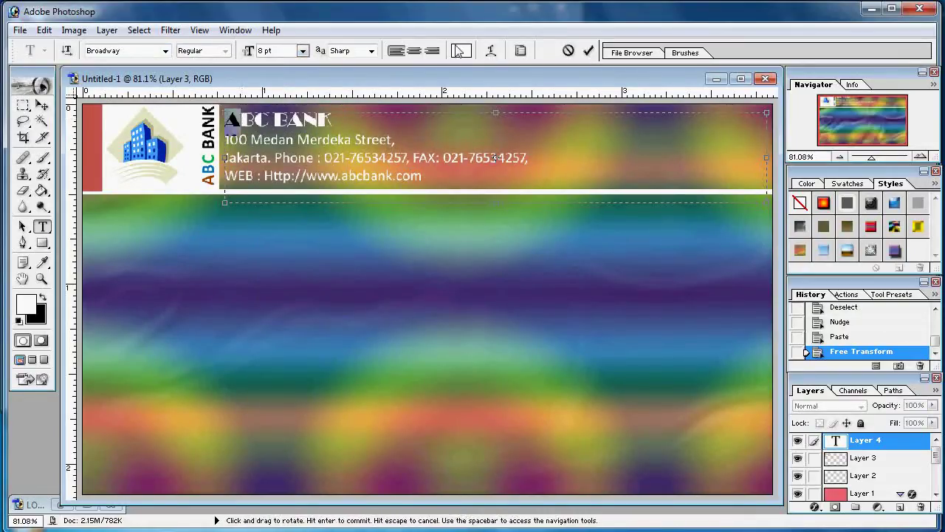
{"action": "left_click", "coordinate": [461, 50]}
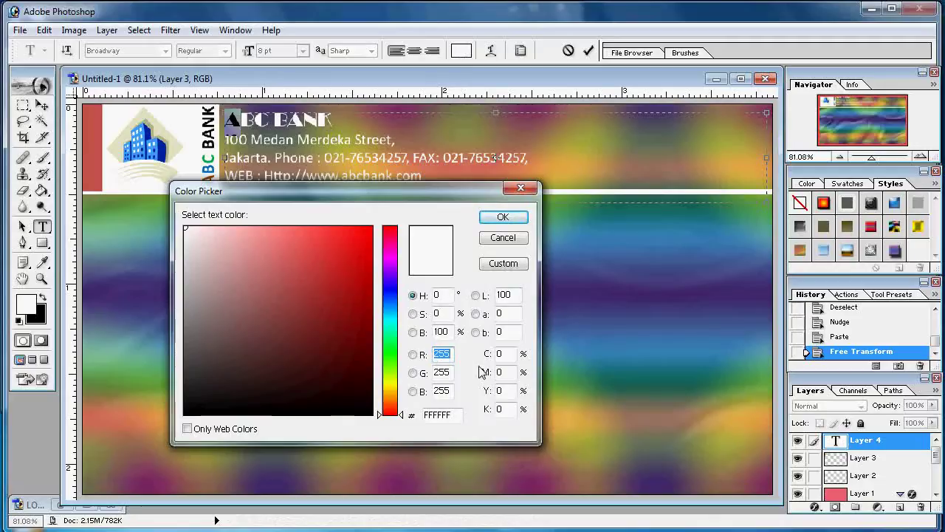
{"action": "type", "text": "82"}
{"action": "key", "text": "Tab"}
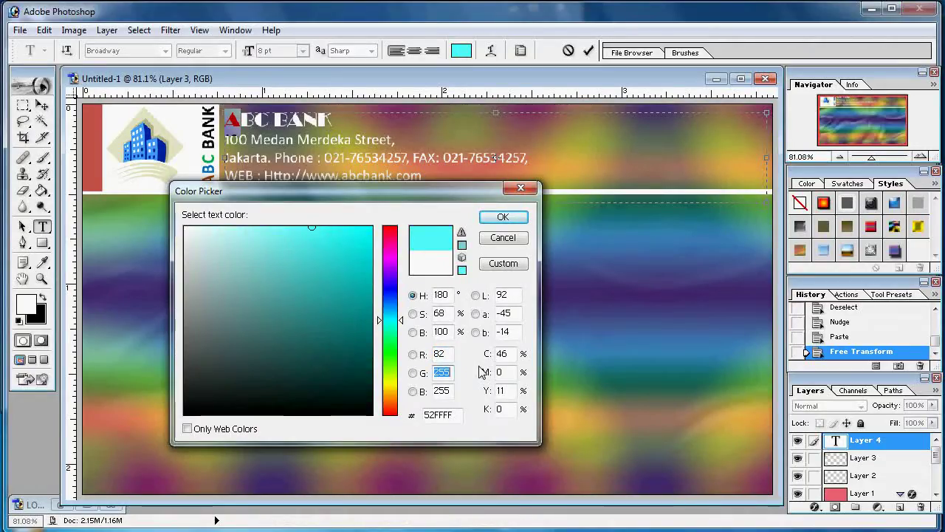
{"action": "type", "text": "3"}
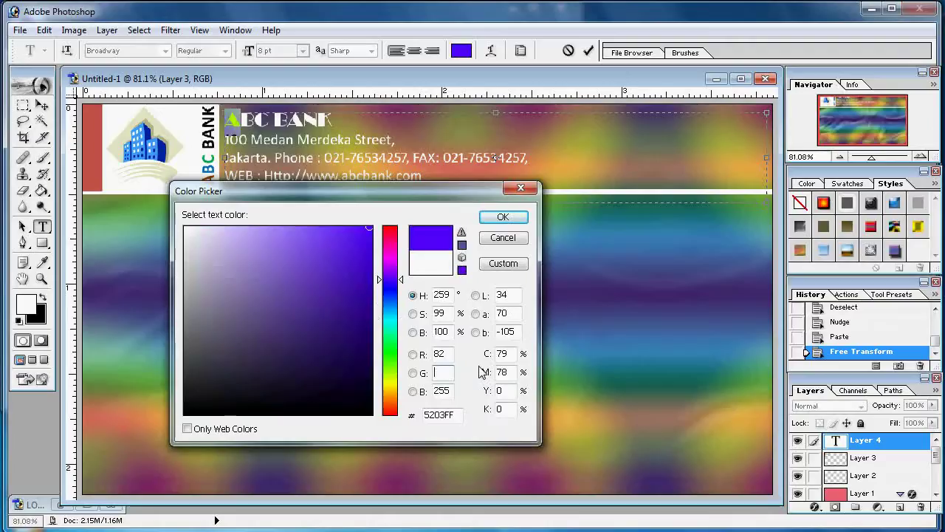
{"action": "type", "text": "236"}
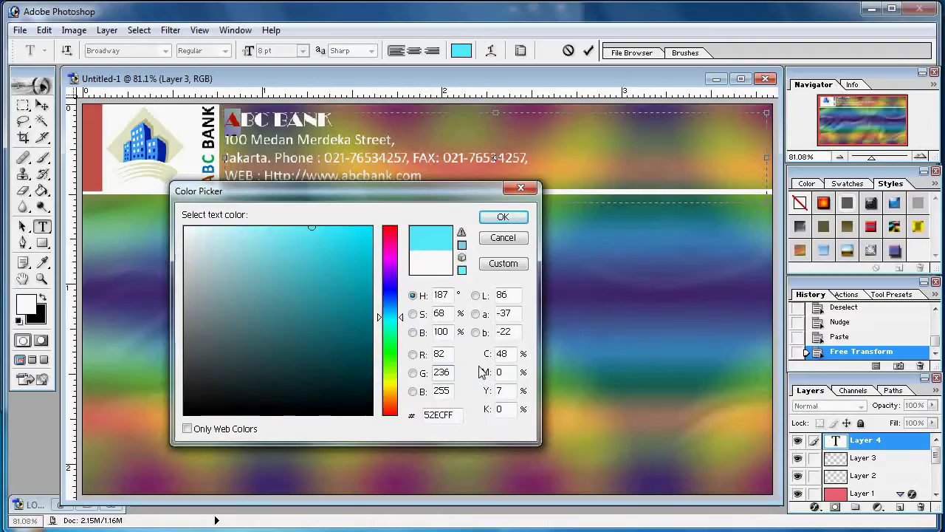
{"action": "key", "text": "Tab"}
{"action": "type", "text": "74"}
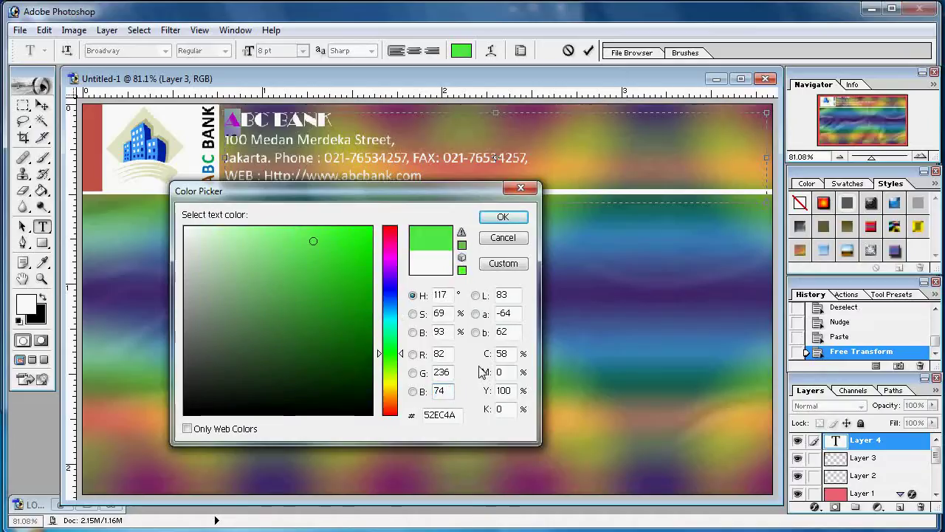
{"action": "left_click", "coordinate": [503, 216]}
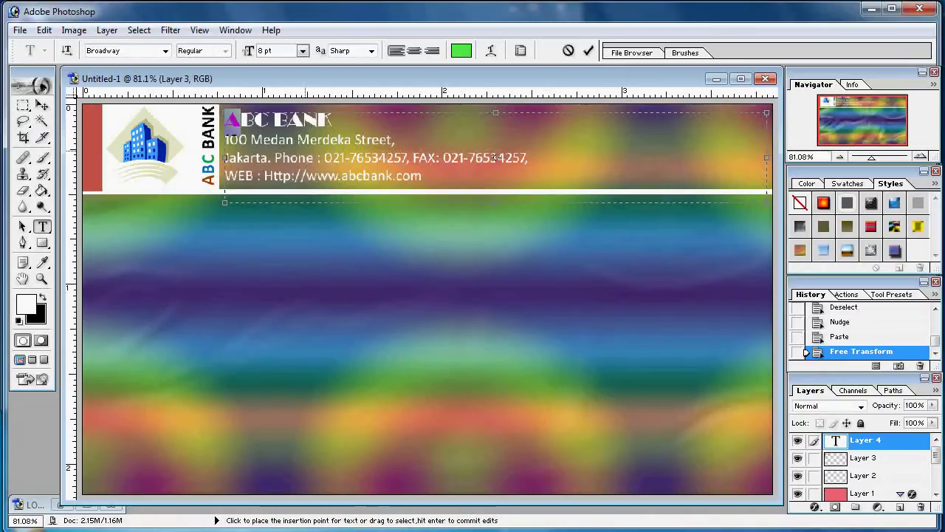
Colour the letter B yellow-green, RGB 221, 242, 82
{"action": "left_click", "coordinate": [461, 50]}
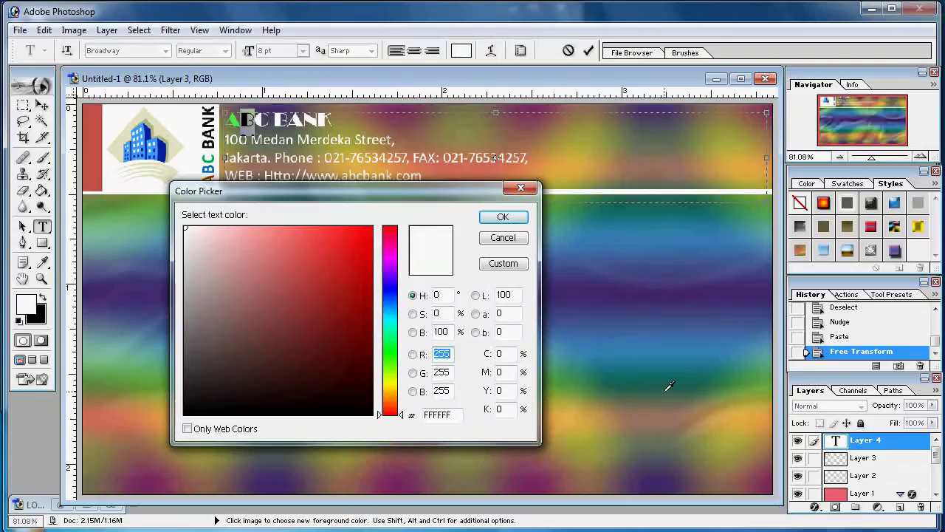
{"action": "type", "text": "221"}
{"action": "key", "text": "Tab"}
{"action": "type", "text": "242"}
{"action": "key", "text": "Tab"}
{"action": "type", "text": "82"}
{"action": "left_click", "coordinate": [517, 217]}
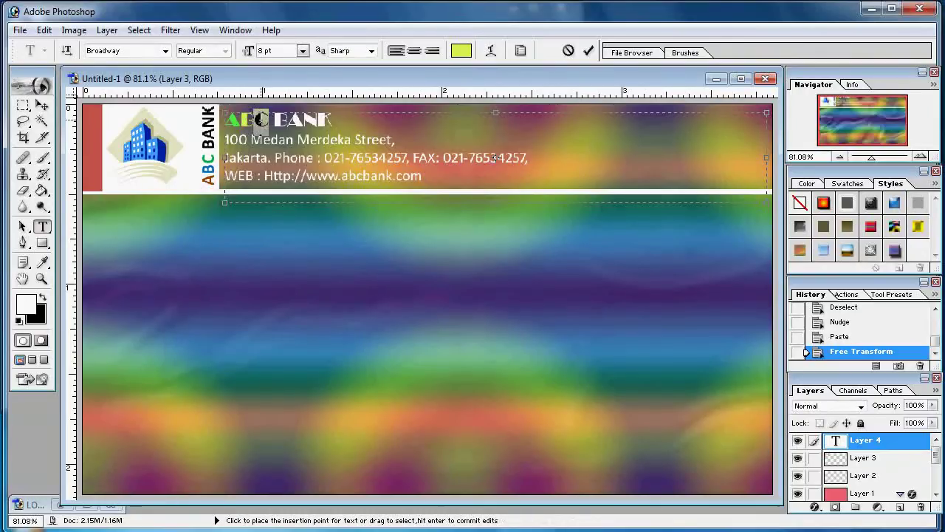
Colour the letter C red, RGB 245, 58, 75
{"action": "left_click", "coordinate": [461, 50]}
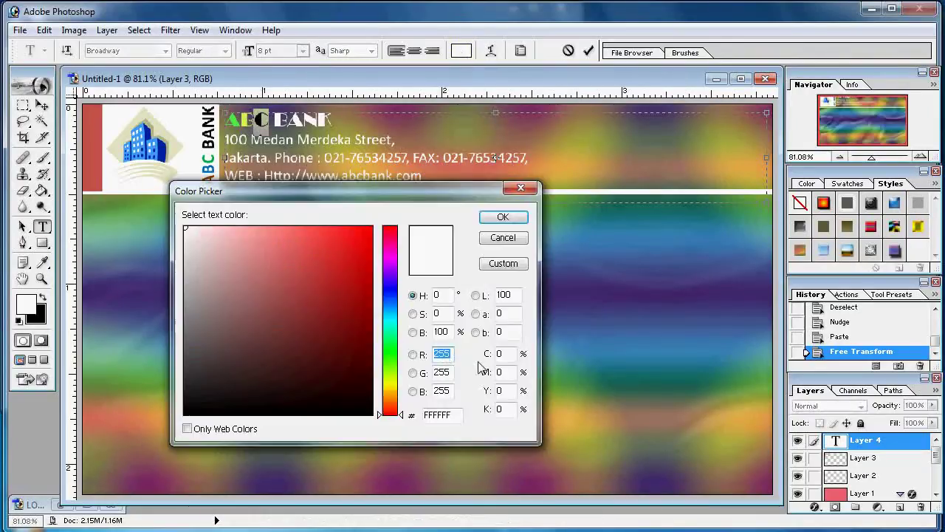
{"action": "type", "text": "245"}
{"action": "key", "text": "Tab"}
{"action": "type", "text": "58"}
{"action": "key", "text": "Tab"}
{"action": "type", "text": "75"}
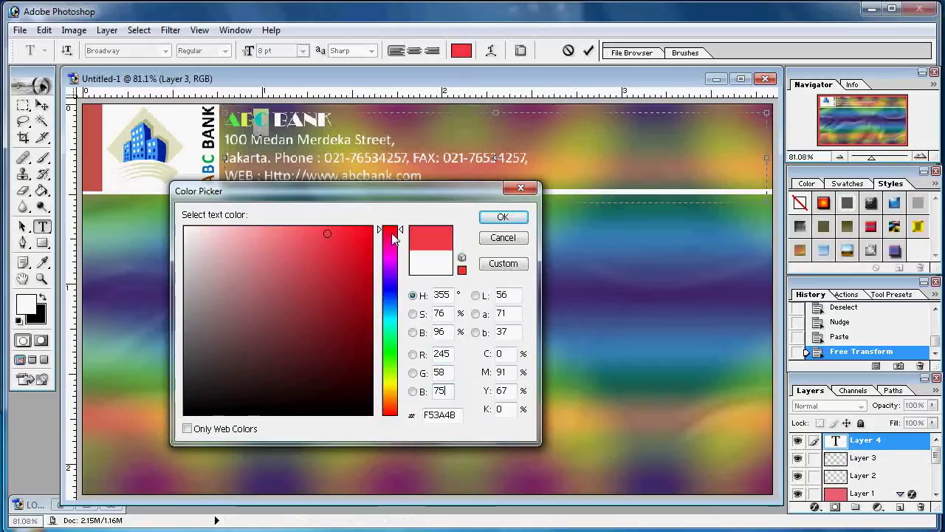
{"action": "left_click", "coordinate": [491, 217]}
{"action": "left_click", "coordinate": [493, 157]}
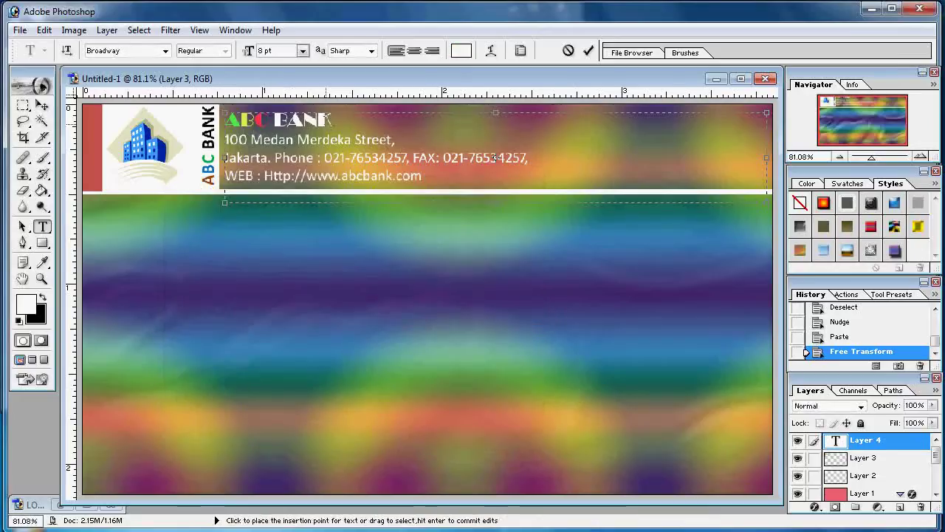
Make the web address yellow (FFFF00) in Bold Italic
{"action": "key", "text": "Down"}
{"action": "key", "text": "shift+Right"}
{"action": "key", "text": "shift+Right"}
{"action": "key", "text": "shift+Right"}
{"action": "key", "text": "shift+Right"}
{"action": "key", "text": "shift+Right"}
{"action": "key", "text": "shift+Right"}
{"action": "key", "text": "shift+Right"}
{"action": "key", "text": "shift+Right"}
{"action": "key", "text": "shift+Right"}
{"action": "key", "text": "shift+Right"}
{"action": "key", "text": "shift+Right"}
{"action": "key", "text": "shift+Right"}
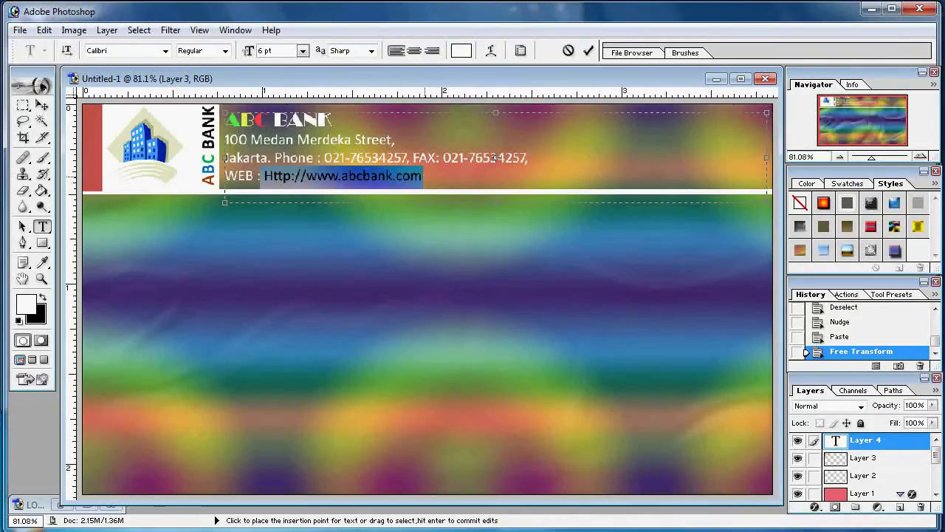
{"action": "left_click", "coordinate": [461, 50]}
{"action": "left_click", "coordinate": [439, 391]}
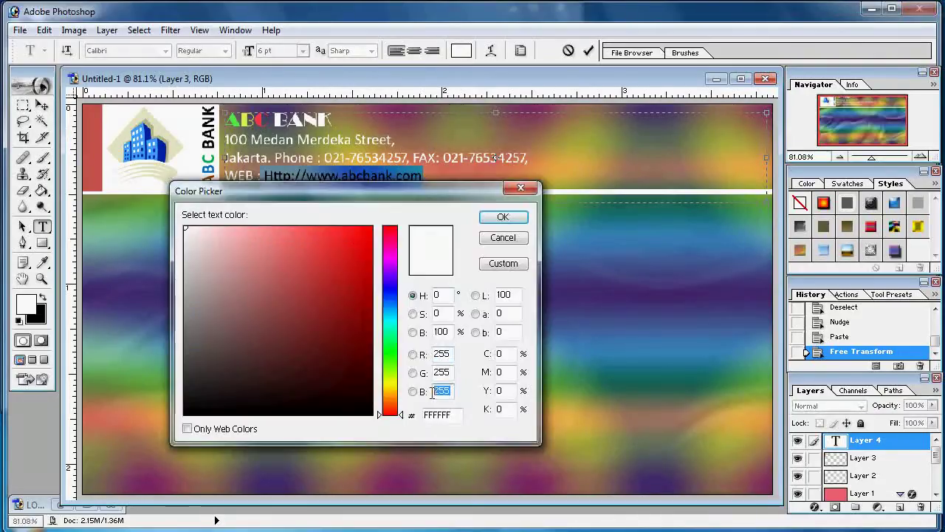
{"action": "type", "text": "0"}
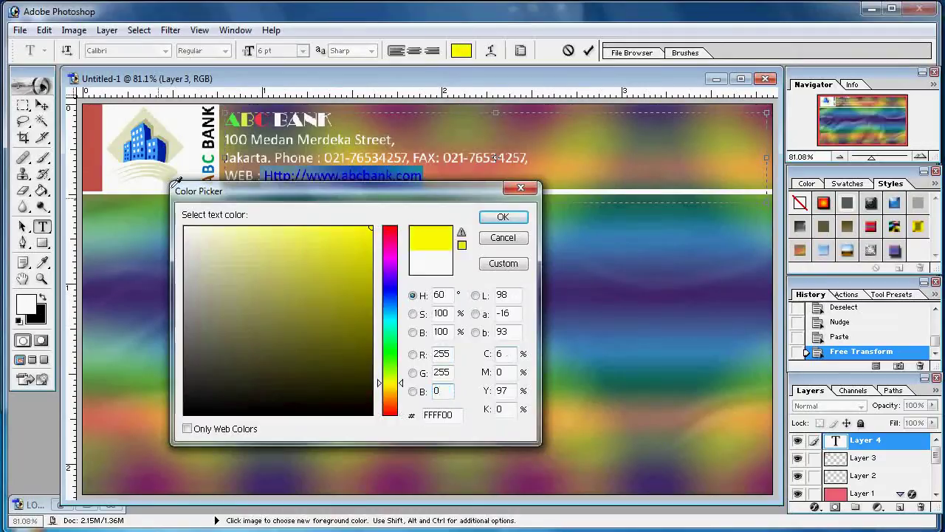
{"action": "left_click", "coordinate": [502, 217]}
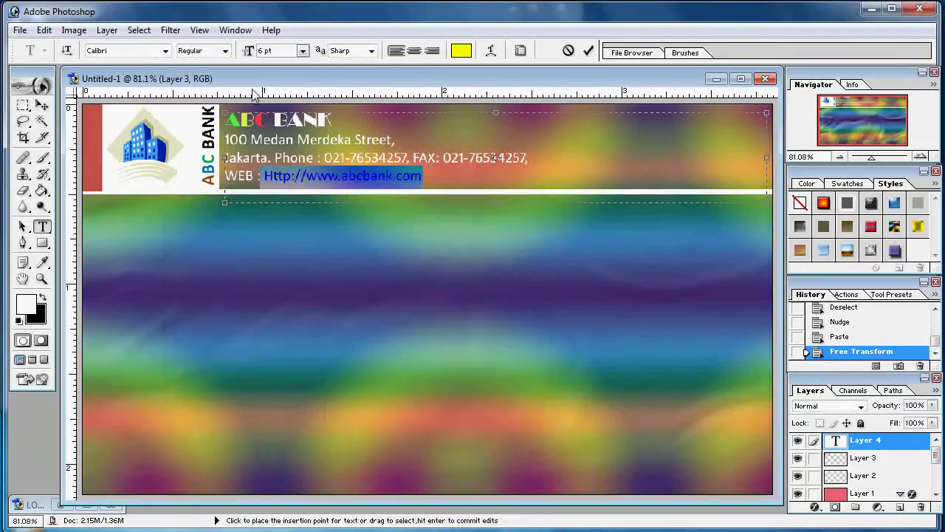
{"action": "left_click", "coordinate": [225, 50]}
{"action": "left_click", "coordinate": [196, 96]}
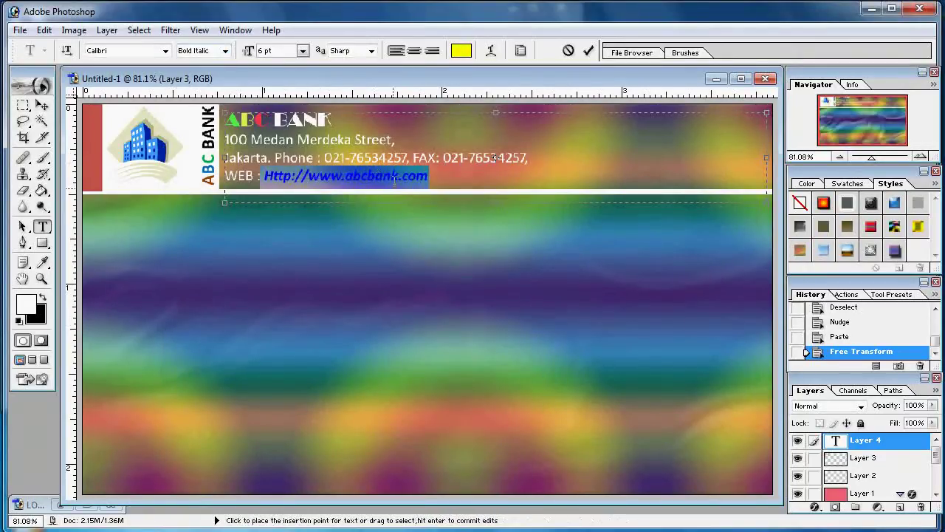
Commit the text and nudge the contact text block up slightly
{"action": "left_click", "coordinate": [42, 106]}
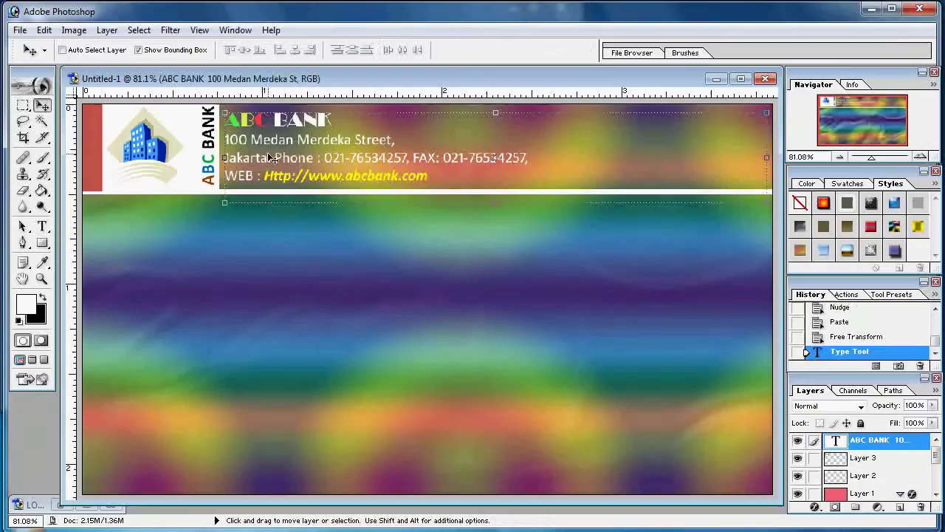
{"action": "key", "text": "Up"}
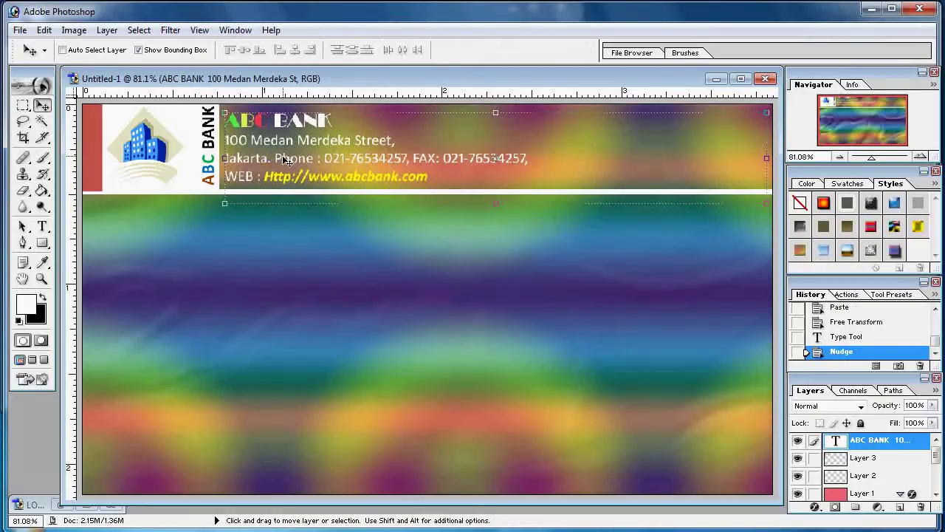
{"action": "left_click", "coordinate": [23, 105]}
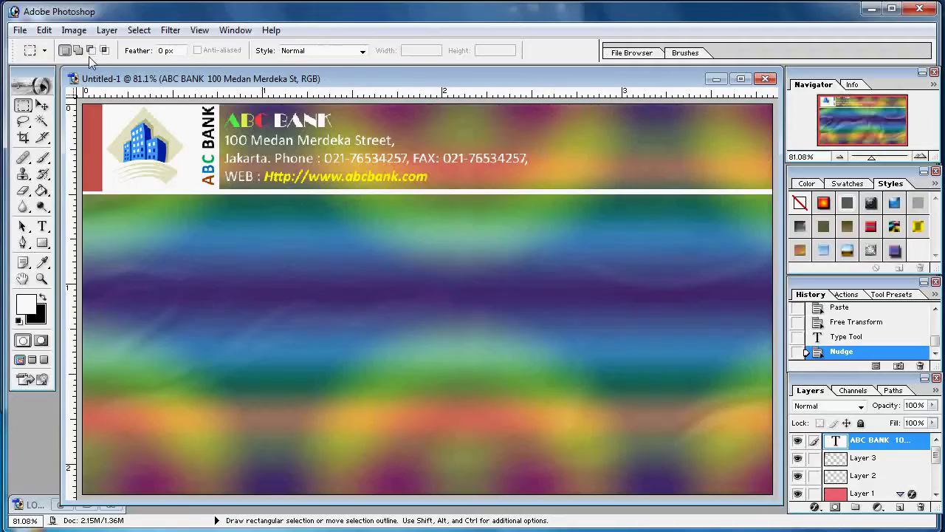
{"action": "left_click", "coordinate": [42, 226]}
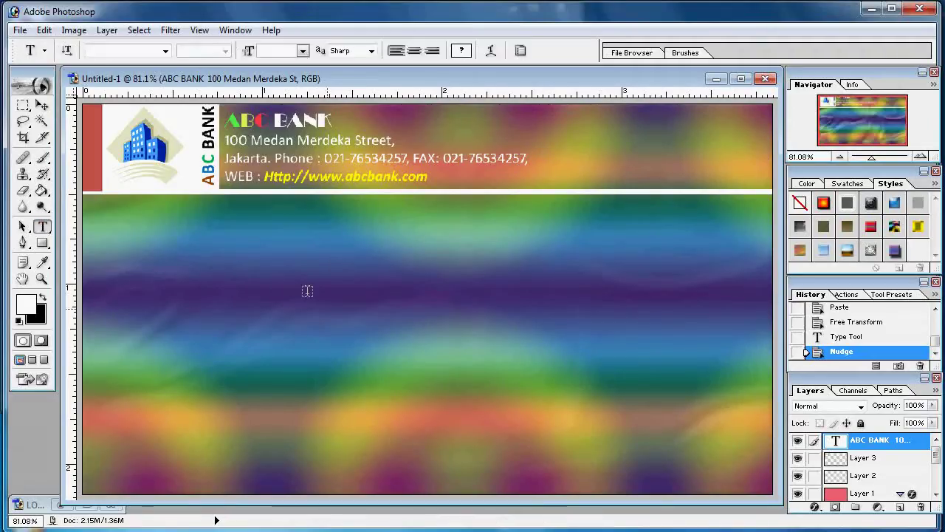
Type the cardholder's name mid-card and select it
{"action": "left_click", "coordinate": [319, 276]}
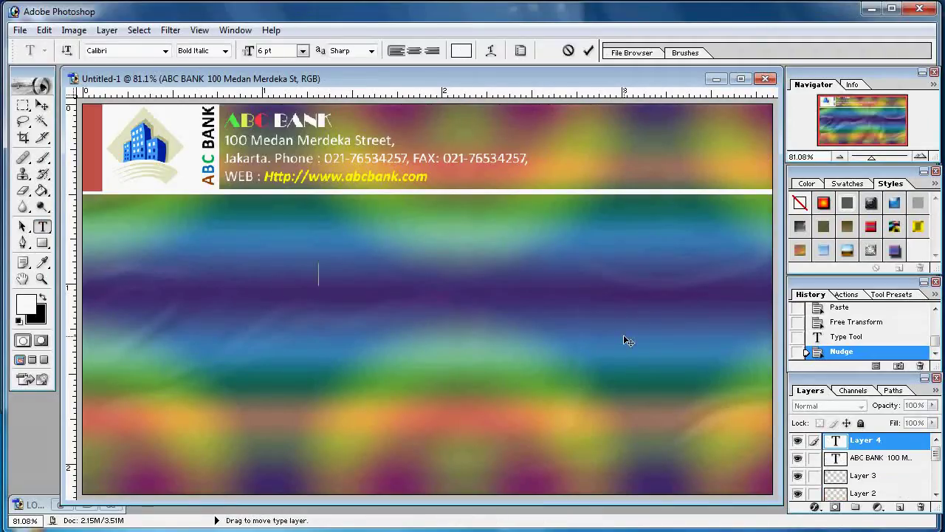
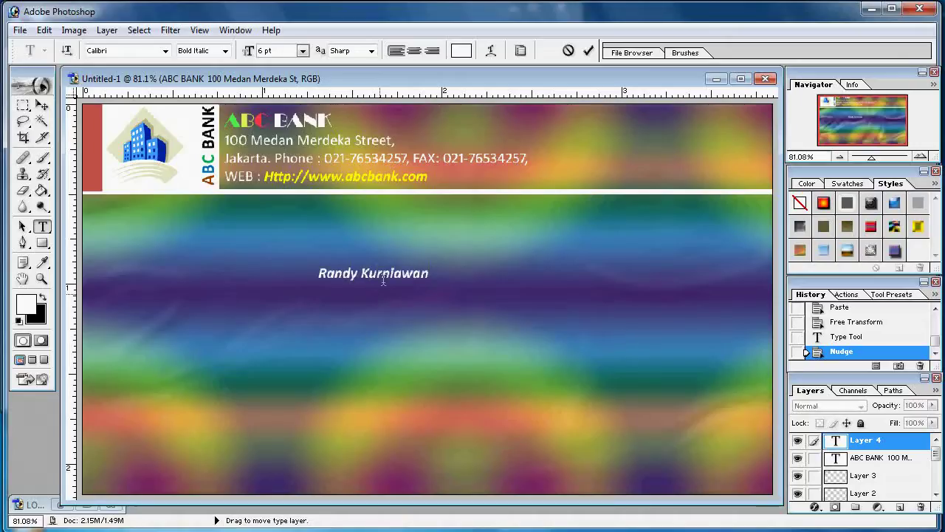
{"action": "left_click_drag", "start_coordinate": [320, 273], "coordinate": [464, 274]}
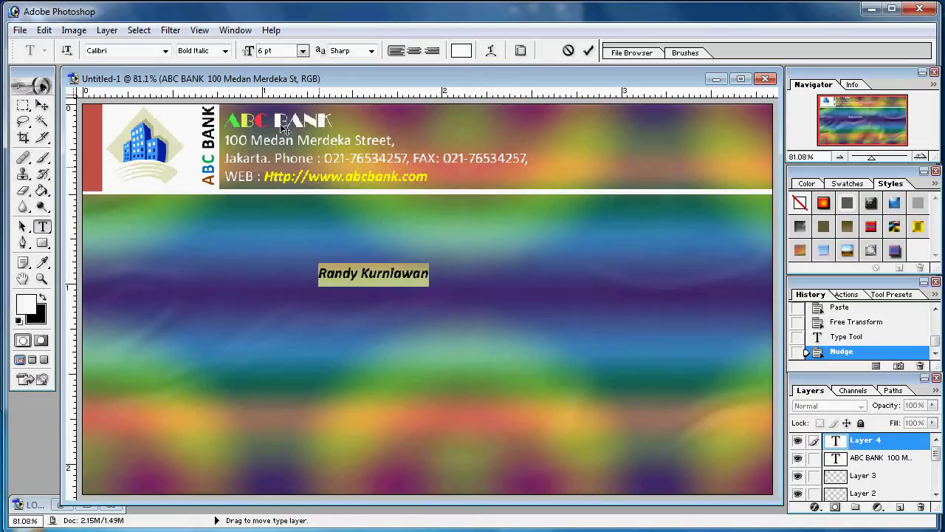
Set the name to Regular style, 12 pt, in the Vivaldi font
{"action": "left_click", "coordinate": [225, 50]}
{"action": "left_click", "coordinate": [191, 61]}
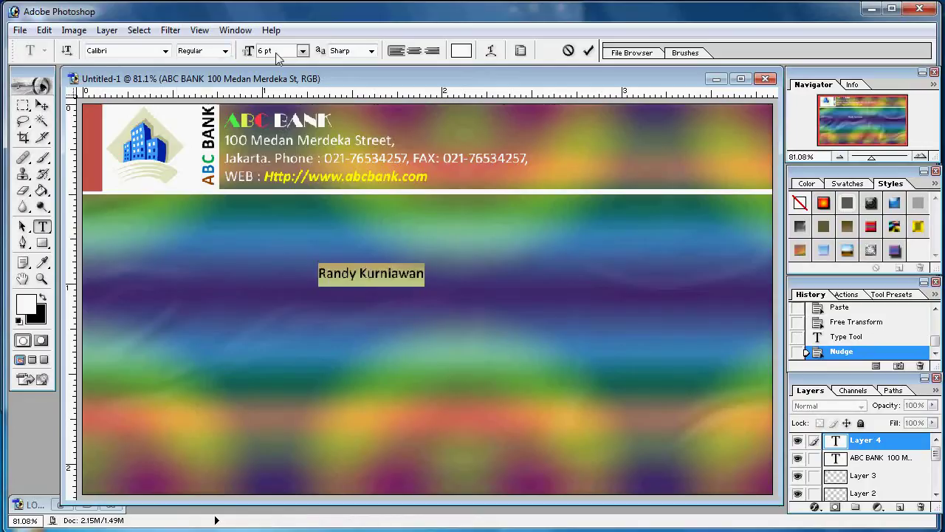
{"action": "left_click", "coordinate": [302, 50]}
{"action": "left_click", "coordinate": [271, 170]}
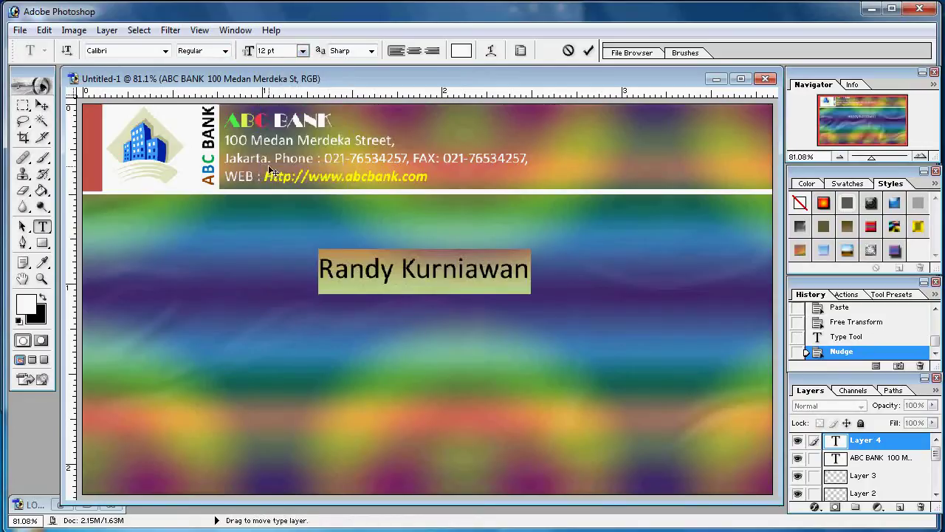
{"action": "left_click", "coordinate": [166, 50]}
{"action": "scroll", "coordinate": [171, 233], "scroll_direction": "down", "scroll_amount": 10}
{"action": "scroll", "coordinate": [171, 233], "scroll_direction": "down", "scroll_amount": 10}
{"action": "scroll", "coordinate": [171, 233], "scroll_direction": "up", "scroll_amount": 2}
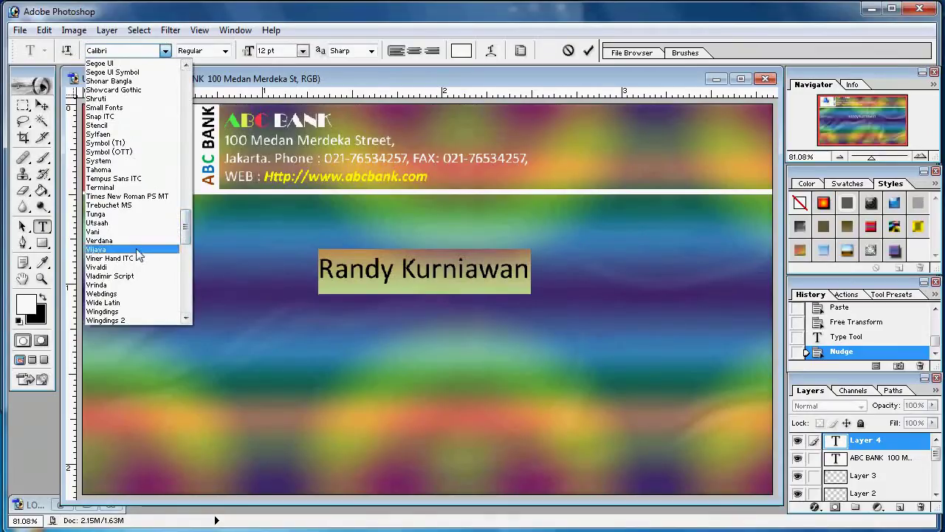
{"action": "left_click", "coordinate": [109, 267]}
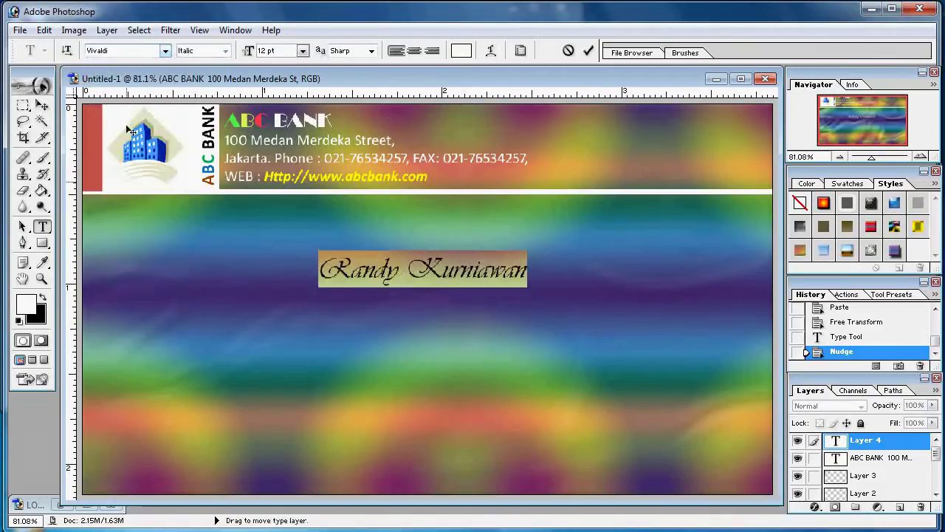
Try several styles on the cardholder's name, settling on white Bevel and Emboss plus Satin
{"action": "left_click", "coordinate": [456, 273]}
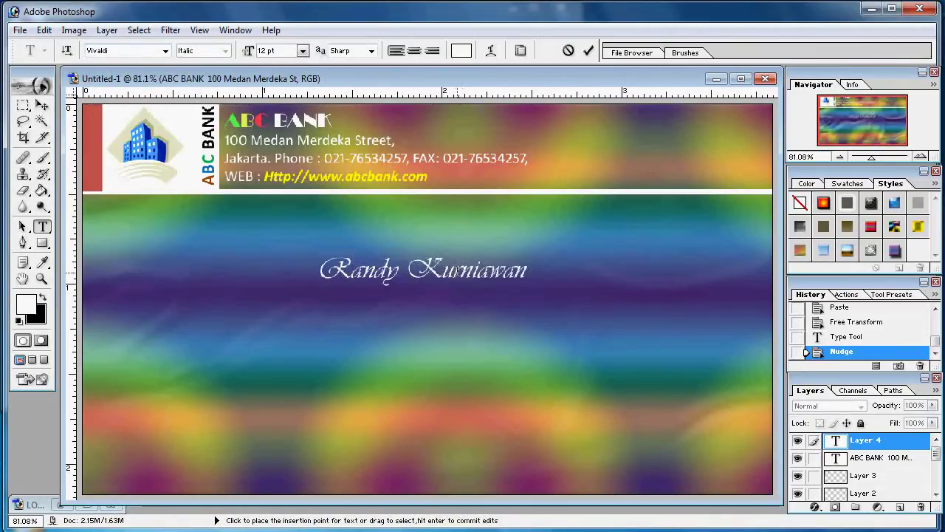
{"action": "triple_click", "coordinate": [367, 267]}
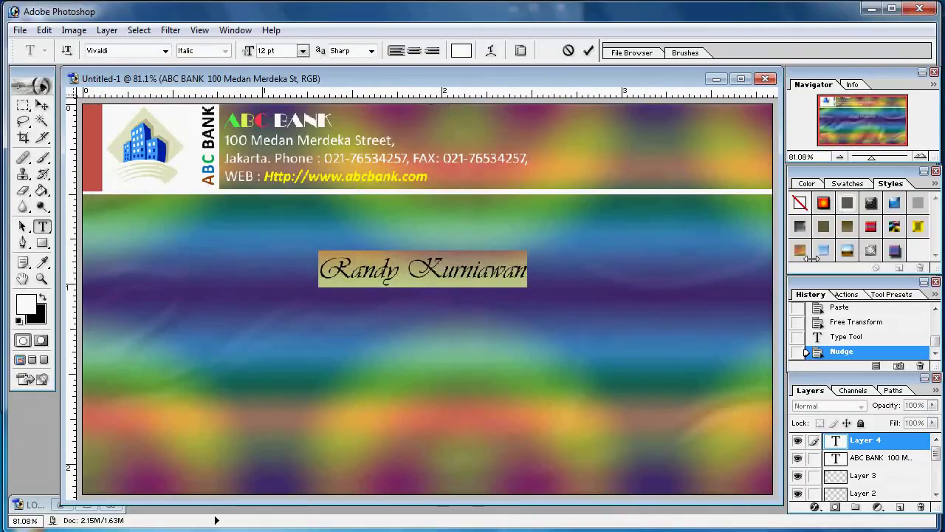
{"action": "left_click", "coordinate": [871, 252]}
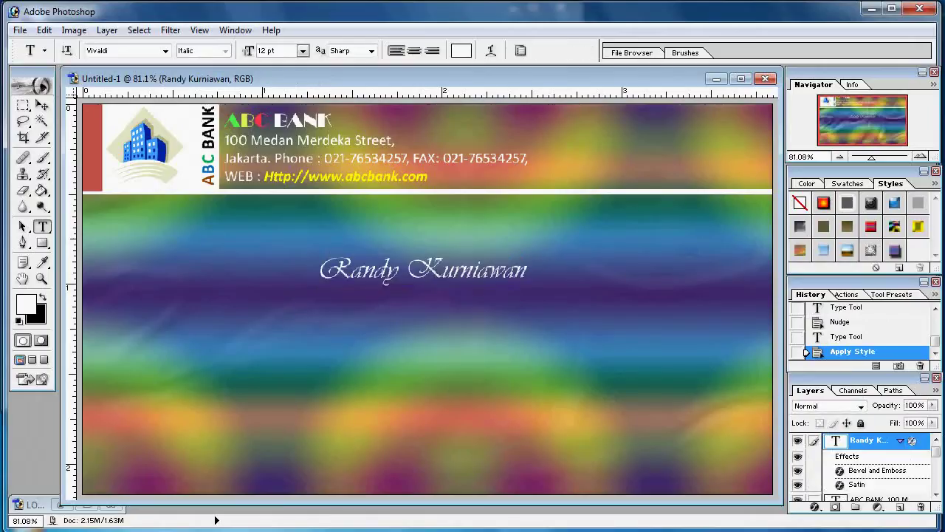
{"action": "left_click", "coordinate": [872, 251]}
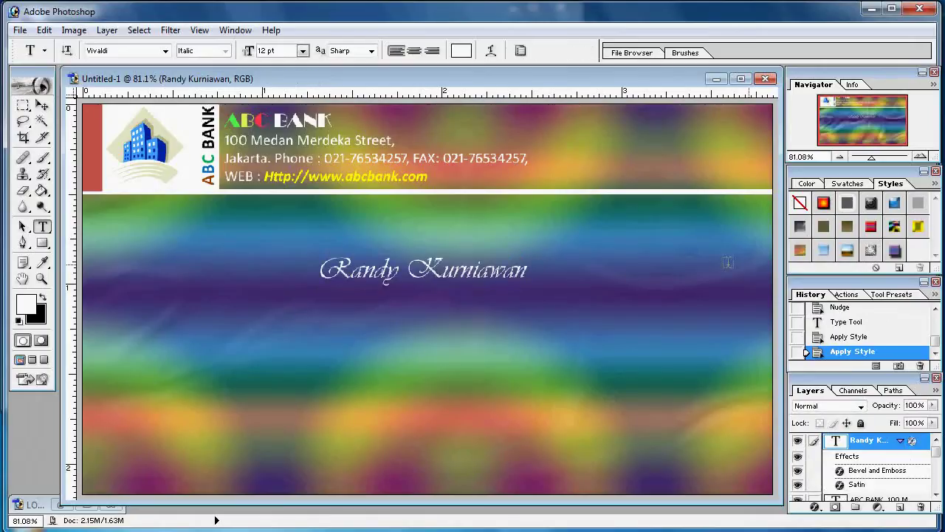
{"action": "left_click", "coordinate": [871, 227]}
{"action": "left_click", "coordinate": [894, 227]}
{"action": "left_click", "coordinate": [872, 251]}
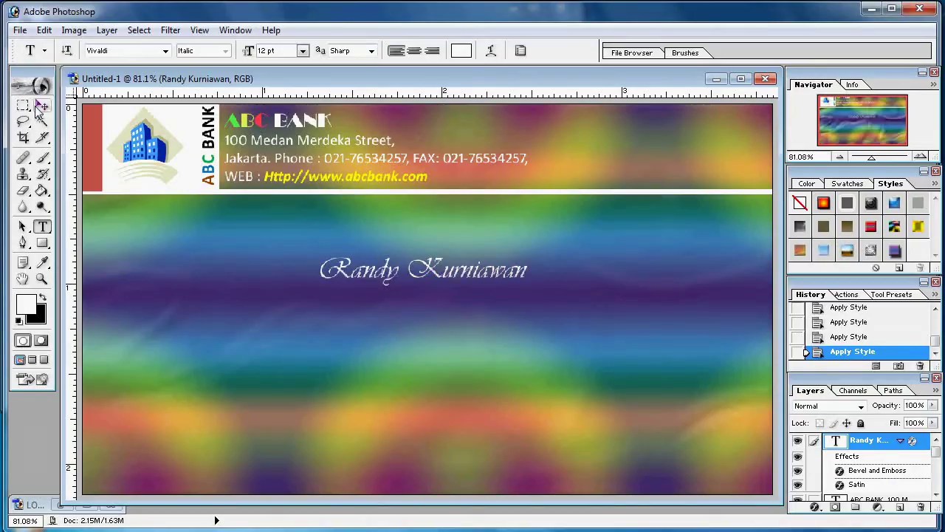
Nudge the styled name slightly down and to the right
{"action": "left_click", "coordinate": [42, 105]}
{"action": "mouse_move", "coordinate": [472, 278]}
{"action": "left_mouse_down"}
{"action": "mouse_move", "coordinate": [484, 287]}
{"action": "mouse_move", "coordinate": [487, 279]}
{"action": "left_mouse_up"}
{"action": "left_click", "coordinate": [42, 120]}
{"action": "left_click", "coordinate": [43, 227]}
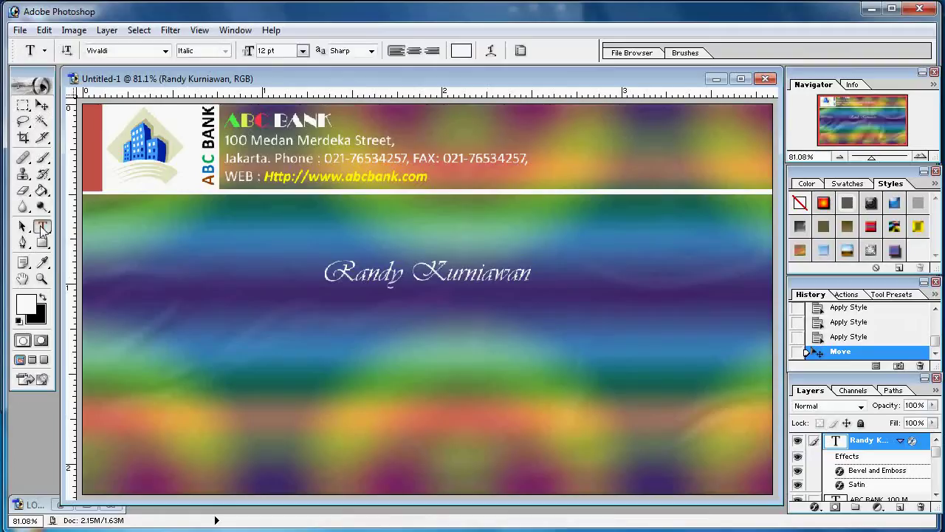
{"action": "left_click", "coordinate": [361, 345]}
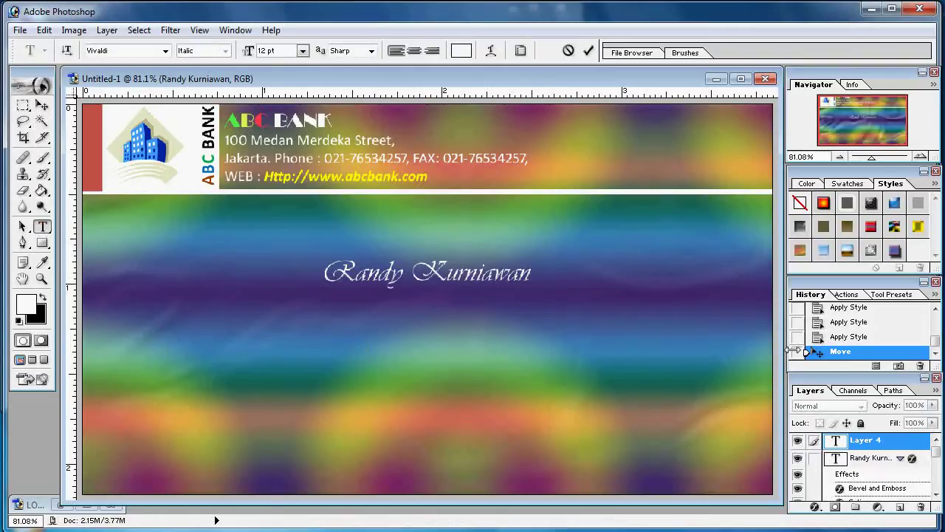
Type the Finance Manager title below the name in Calibri 8 pt
{"action": "type", "text": "Fui"}
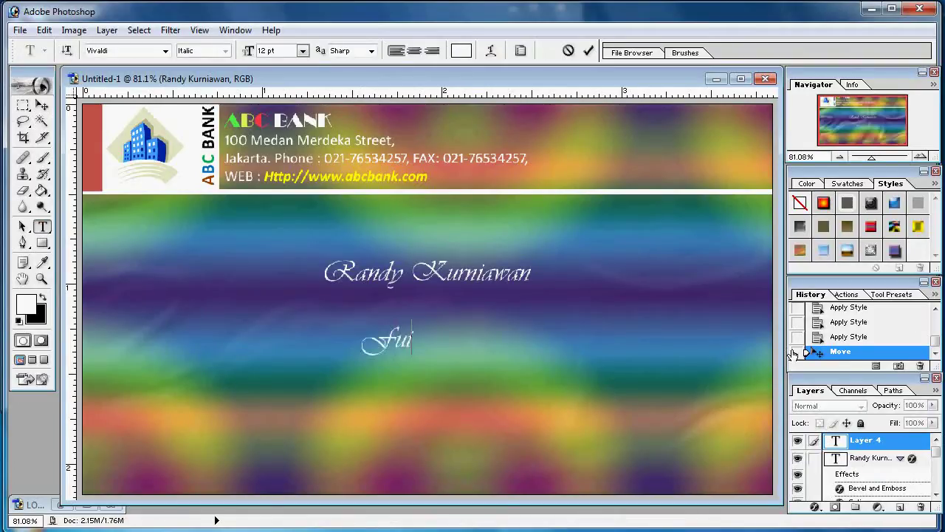
{"action": "key", "text": "BackSpace"}
{"action": "key", "text": "BackSpace"}
{"action": "left_click", "coordinate": [165, 50]}
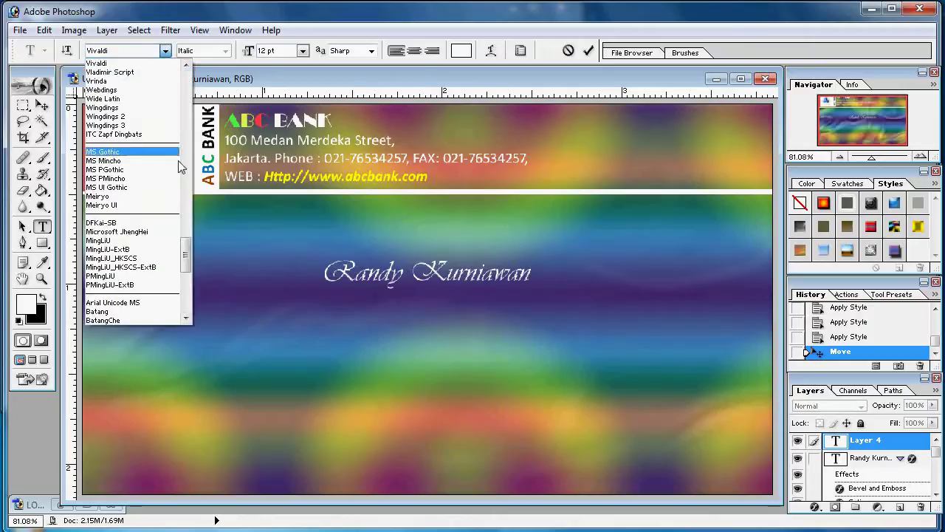
{"action": "left_click_drag", "start_coordinate": [188, 260], "coordinate": [208, 93]}
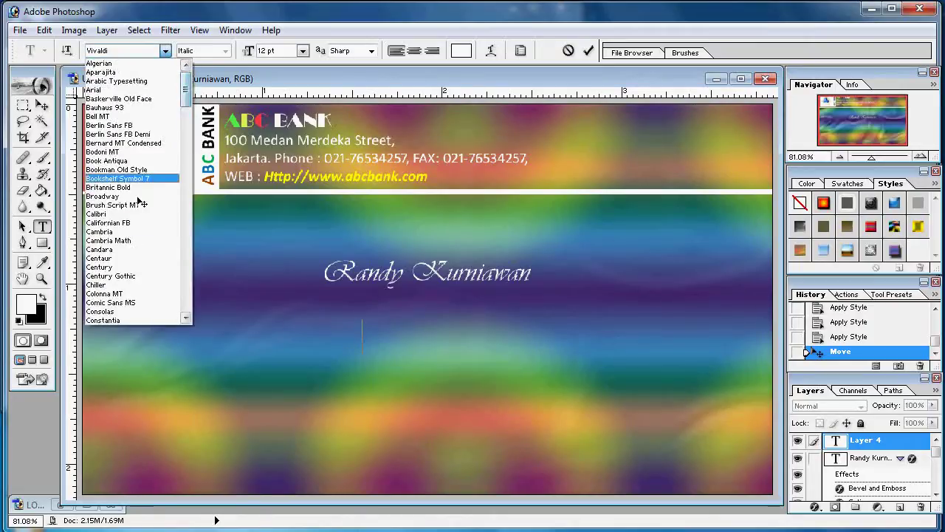
{"action": "left_click", "coordinate": [96, 213]}
{"action": "left_click", "coordinate": [303, 53]}
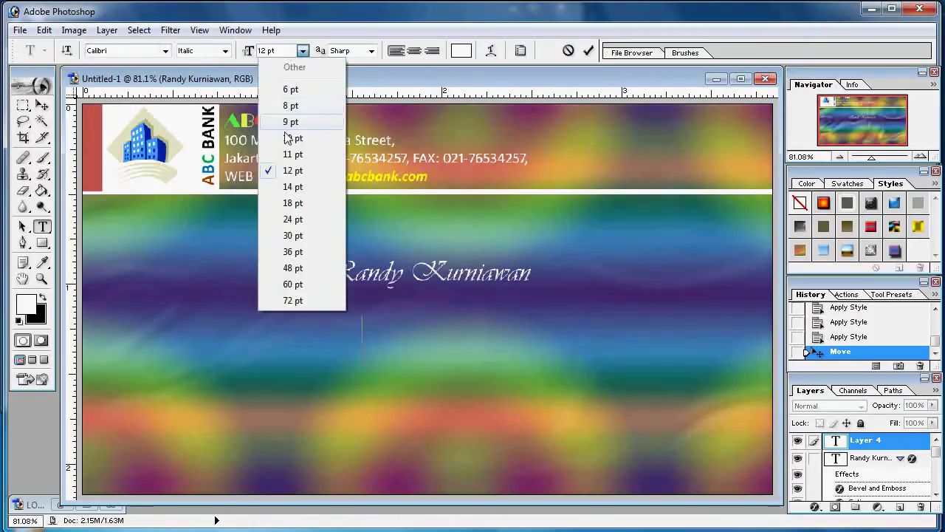
{"action": "left_click", "coordinate": [291, 104]}
{"action": "type", "text": "Finance"}
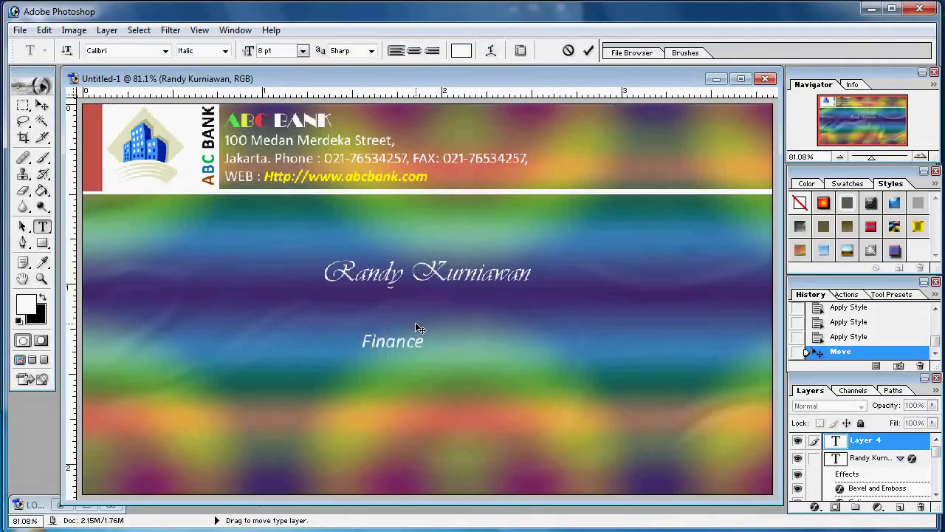
{"action": "type", "text": "Manager"}
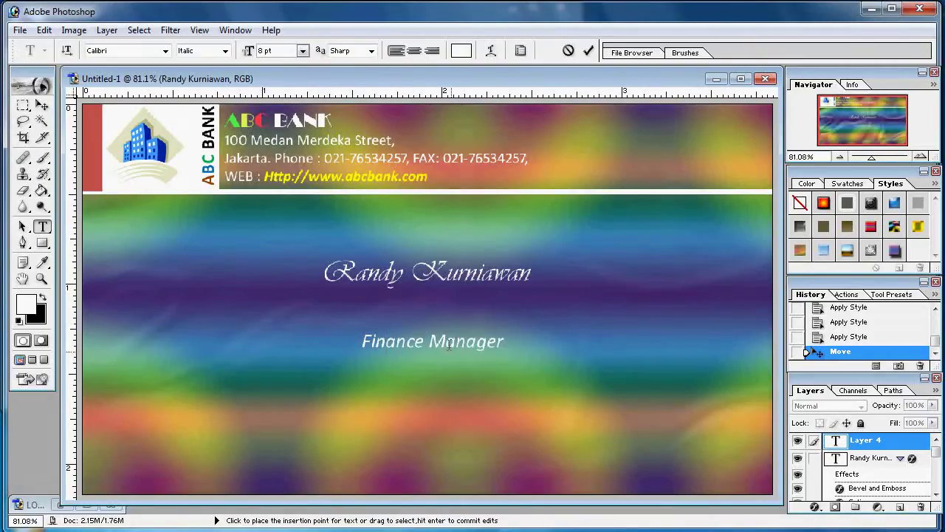
Make the Finance Manager title Regular instead of italic and colour it pink (R238, G158)
{"action": "triple_click", "coordinate": [414, 344]}
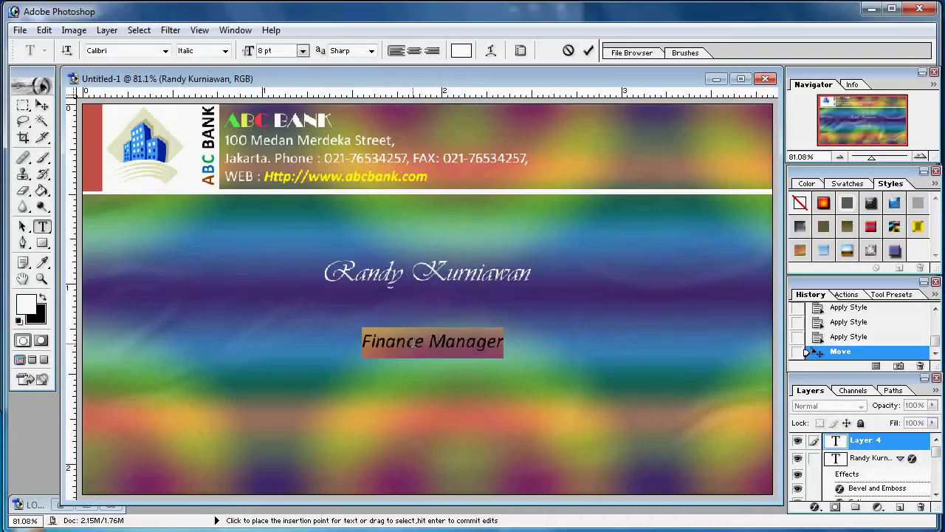
{"action": "left_click", "coordinate": [215, 51]}
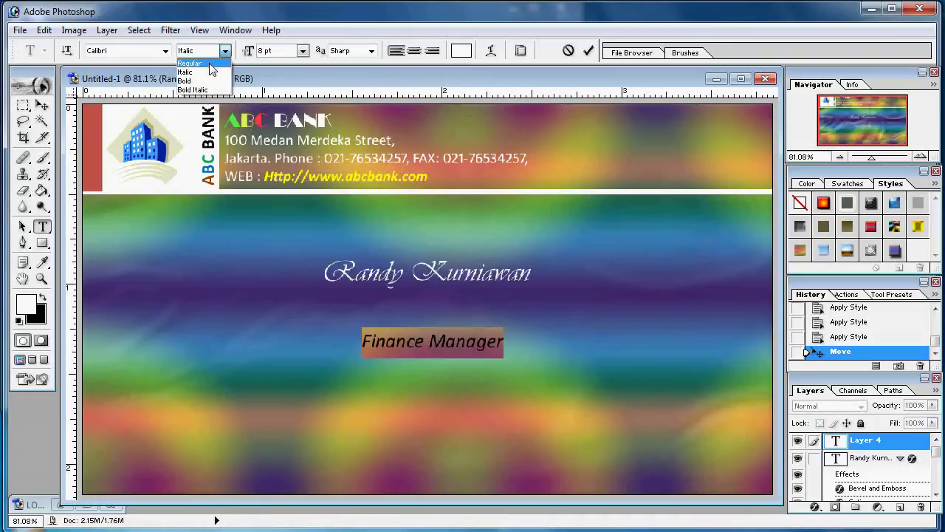
{"action": "left_click", "coordinate": [198, 65]}
{"action": "left_click", "coordinate": [24, 304]}
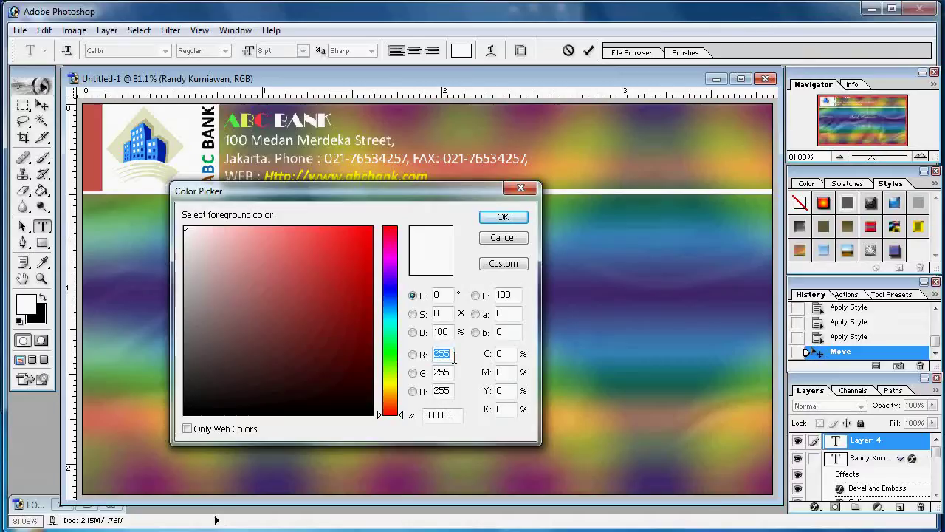
{"action": "type", "text": "238"}
{"action": "key", "text": "Tab"}
{"action": "type", "text": "1"}
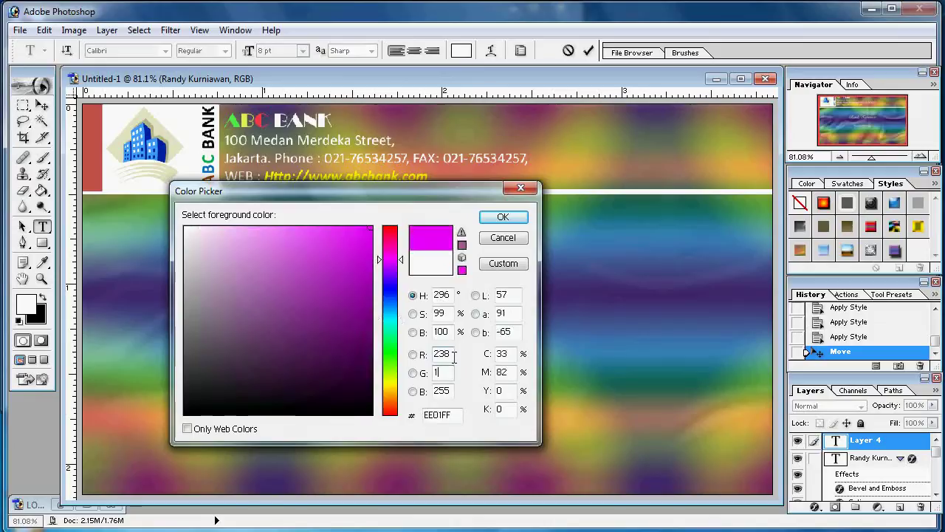
{"action": "type", "text": "58"}
{"action": "key", "text": "Tab"}
{"action": "type", "text": "4"}
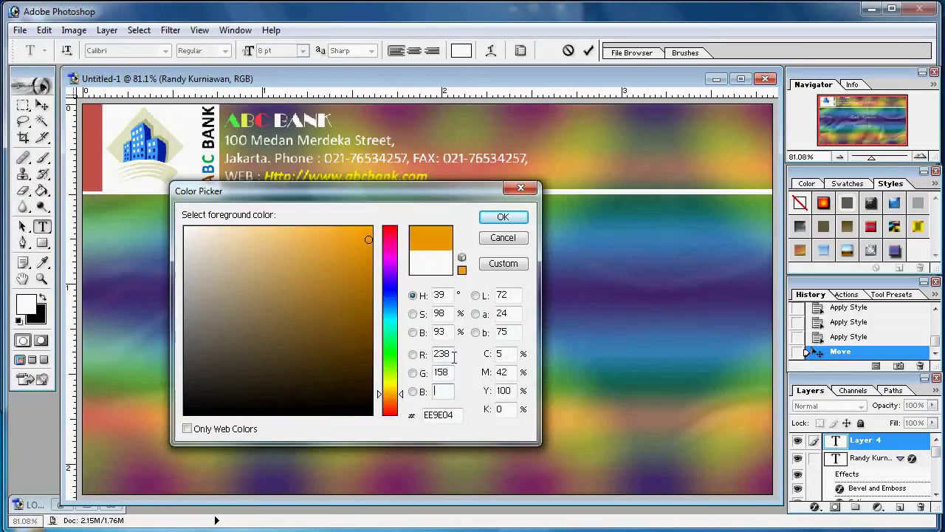
{"action": "type", "text": "245"}
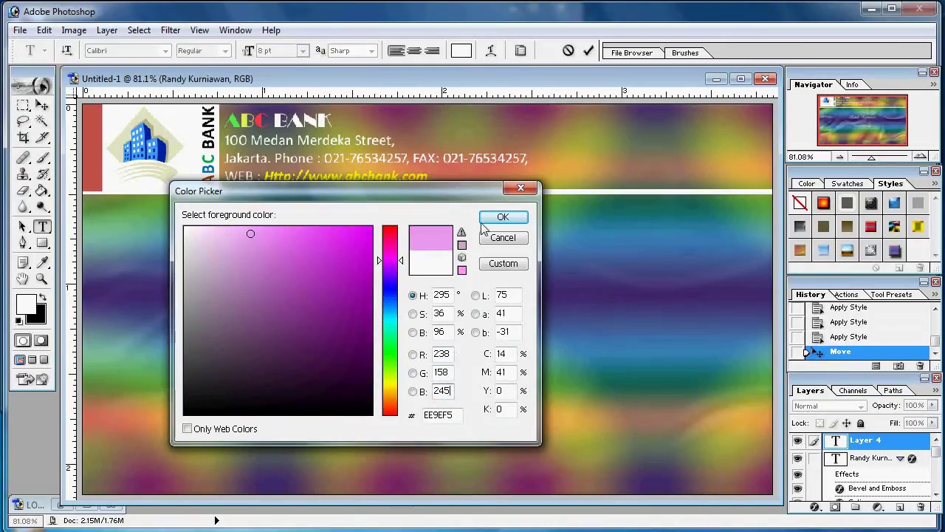
{"action": "left_click", "coordinate": [502, 216]}
Reselect and commit the Finance Manager text layer
{"action": "left_click", "coordinate": [446, 347]}
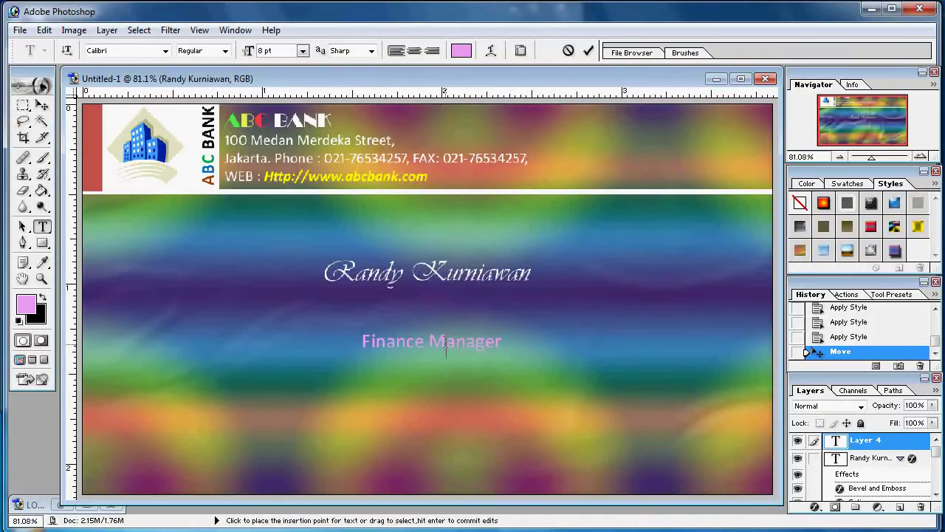
{"action": "triple_click", "coordinate": [445, 350]}
{"action": "left_click", "coordinate": [879, 443]}
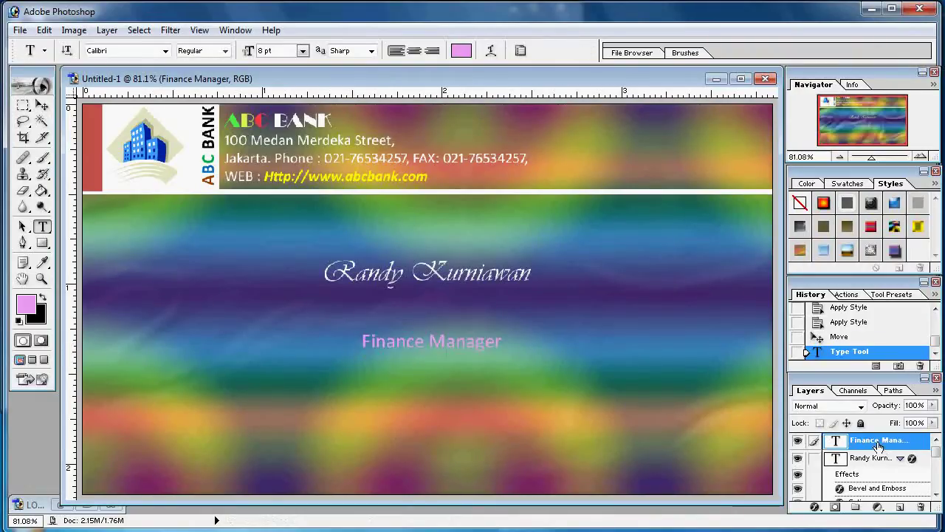
{"action": "right_click", "coordinate": [877, 445]}
Enable a drop shadow on the title with a white (255, 255, 255) colour
{"action": "left_click", "coordinate": [857, 470]}
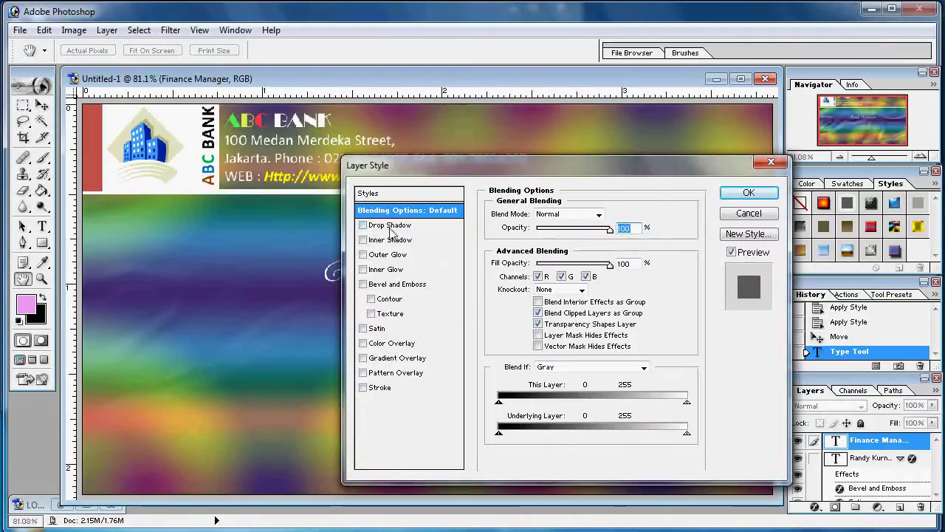
{"action": "left_click_drag", "start_coordinate": [482, 169], "coordinate": [582, 138]}
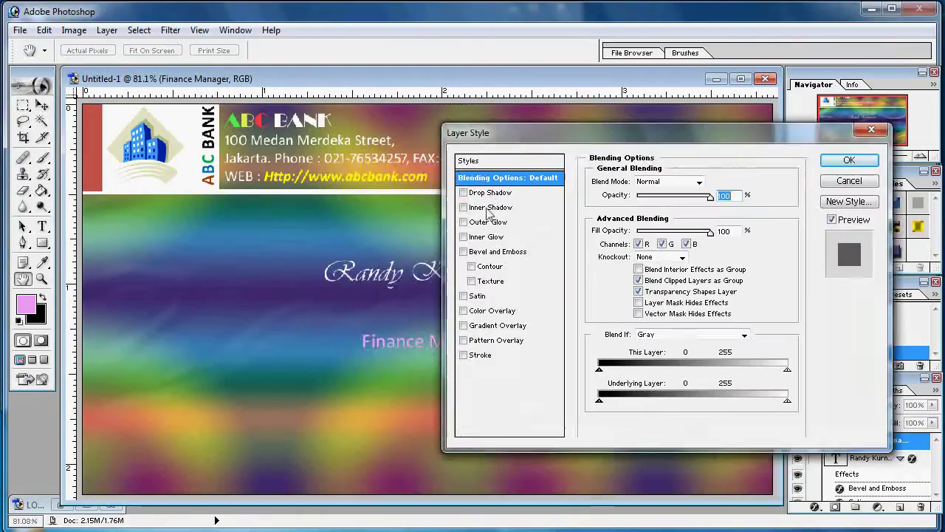
{"action": "left_click", "coordinate": [501, 194]}
{"action": "left_click", "coordinate": [727, 186]}
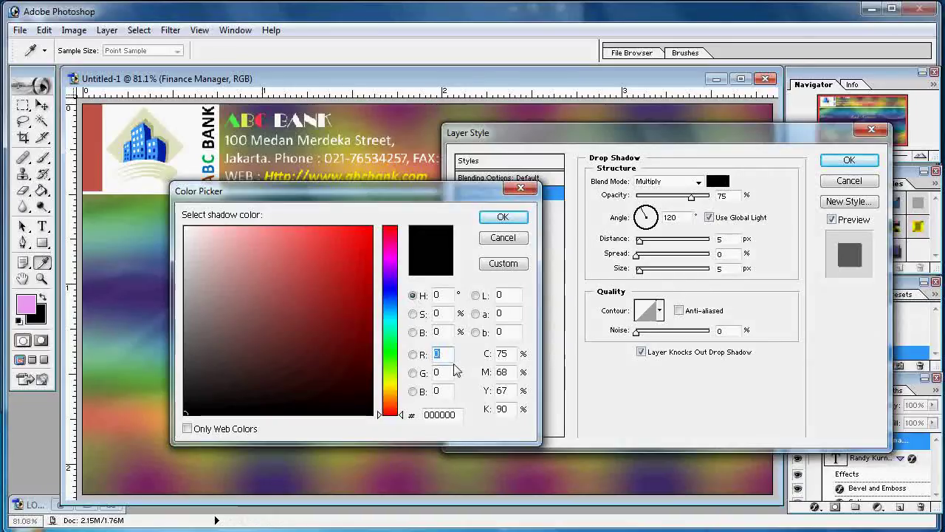
{"action": "type", "text": "255"}
{"action": "key", "text": "Tab"}
{"action": "type", "text": "255"}
{"action": "key", "text": "Tab"}
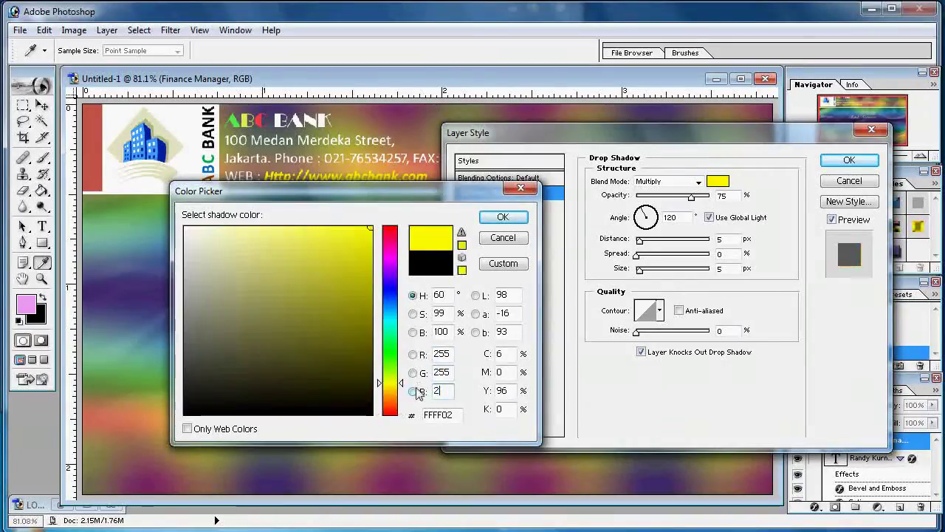
{"action": "type", "text": "255"}
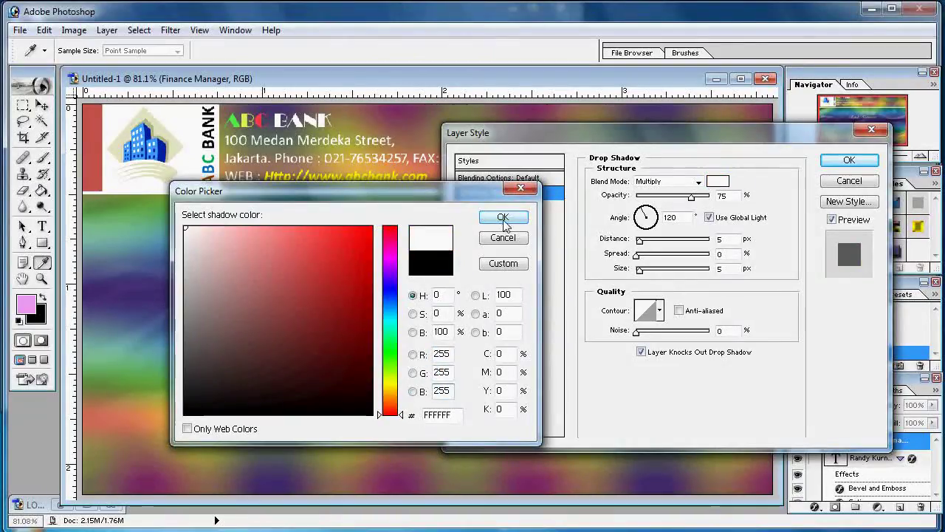
{"action": "left_click", "coordinate": [502, 217]}
Set the shadow to Normal blend, distance 0, size 21, a different contour, and apply
{"action": "left_click", "coordinate": [699, 181]}
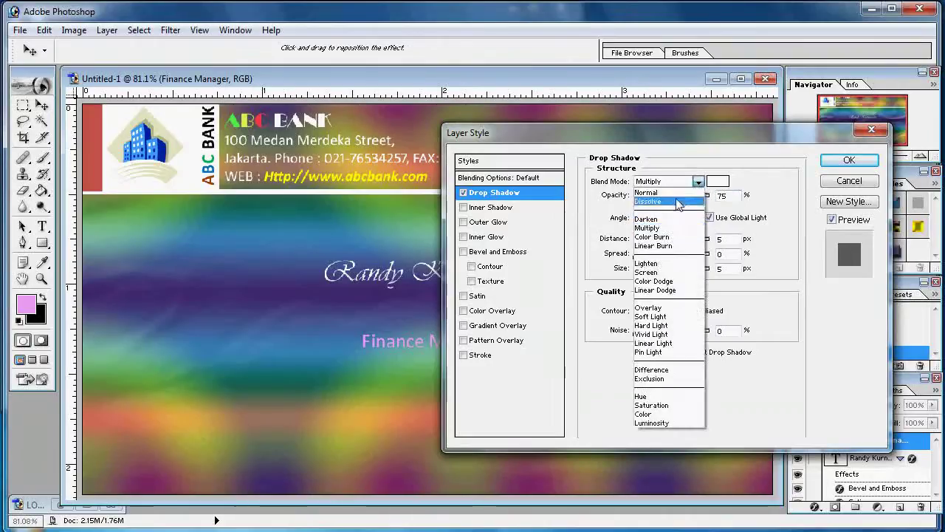
{"action": "left_click", "coordinate": [664, 191]}
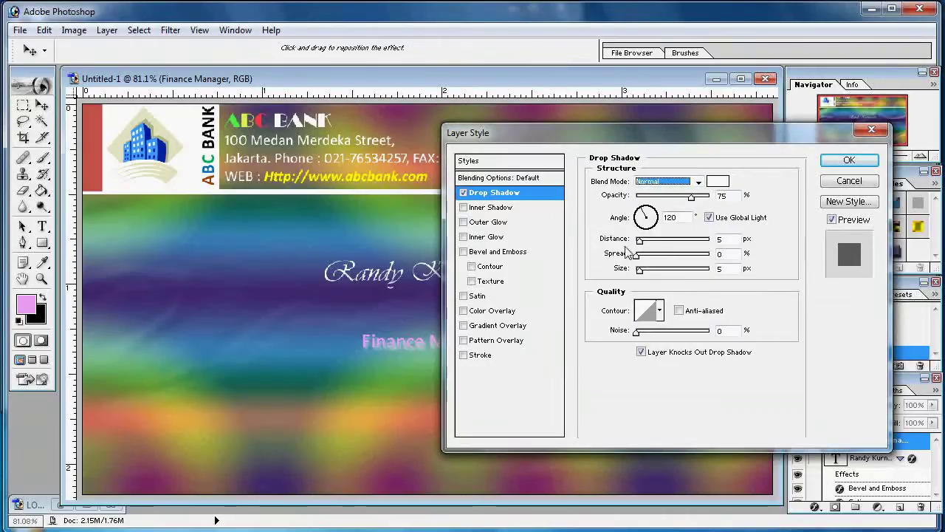
{"action": "left_click_drag", "start_coordinate": [640, 239], "coordinate": [633, 239]}
{"action": "double_click", "coordinate": [725, 269]}
{"action": "type", "text": "21"}
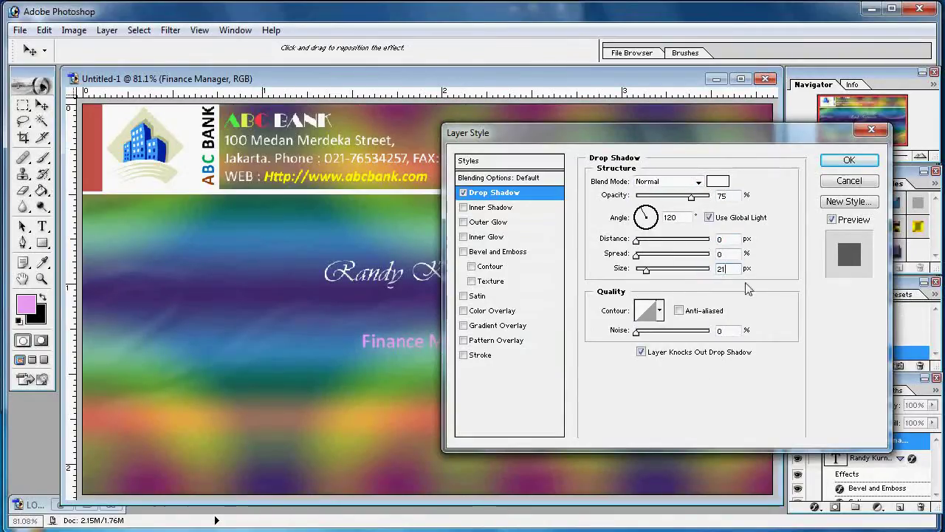
{"action": "left_click", "coordinate": [660, 310]}
{"action": "left_click", "coordinate": [671, 366]}
{"action": "left_click", "coordinate": [845, 161]}
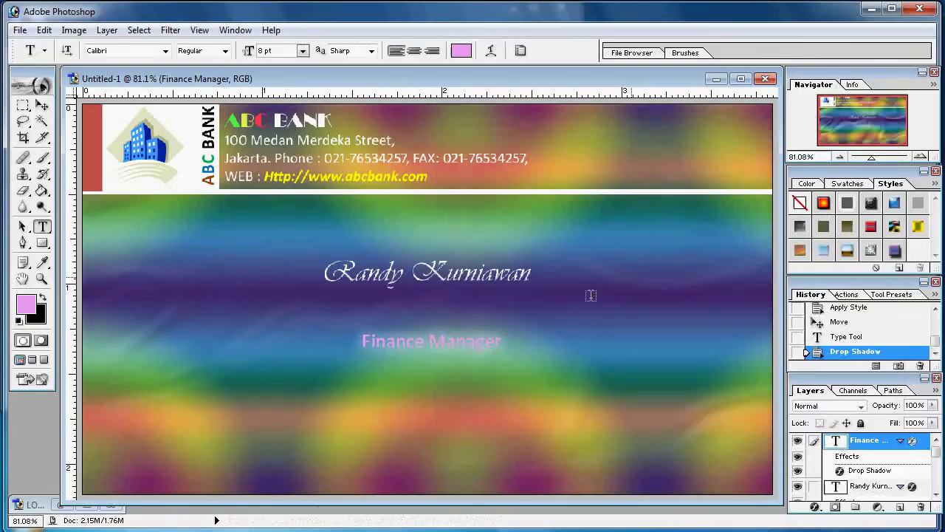
Drag the Finance Manager title up under the name and fine-tune it with arrow keys
{"action": "left_click", "coordinate": [42, 107]}
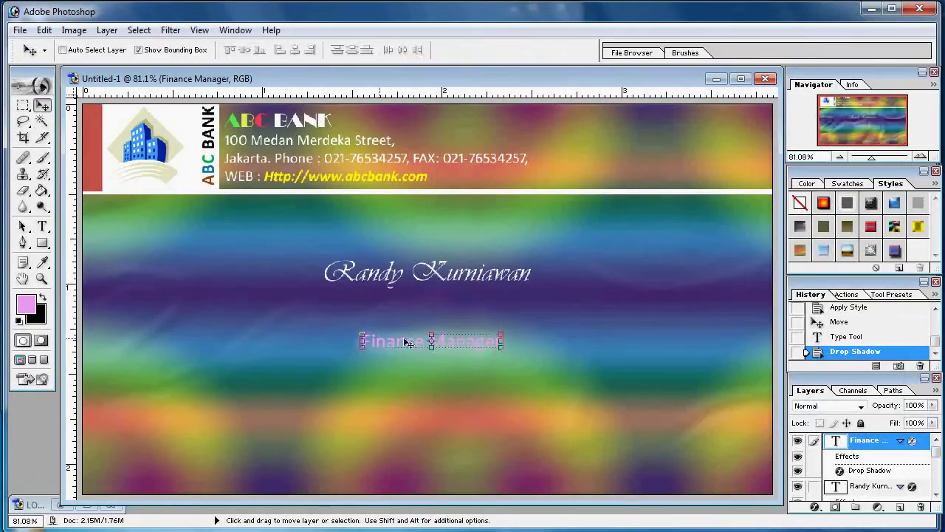
{"action": "left_click_drag", "start_coordinate": [458, 349], "coordinate": [451, 296]}
{"action": "key", "text": "Down"}
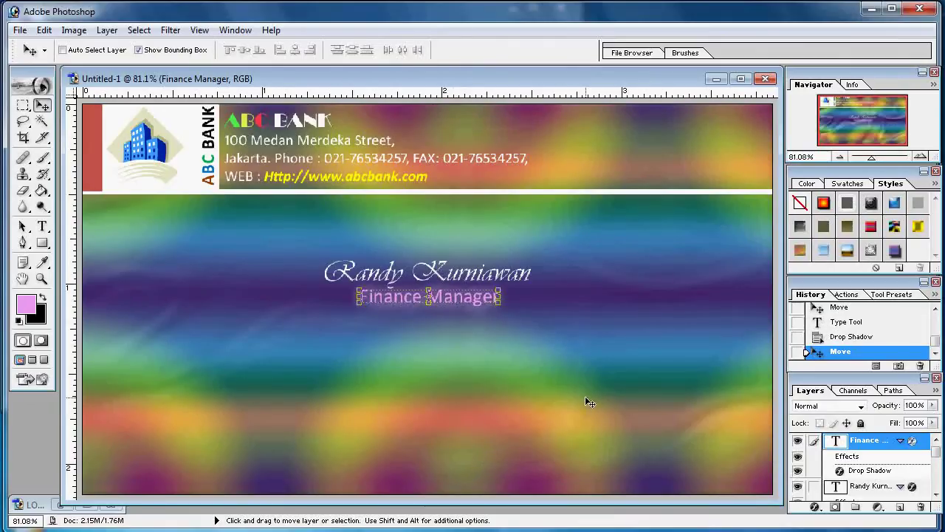
{"action": "key", "text": "Right"}
{"action": "key", "text": "Down"}
{"action": "key", "text": "Left"}
{"action": "key", "text": "Left"}
{"action": "key", "text": "Left"}
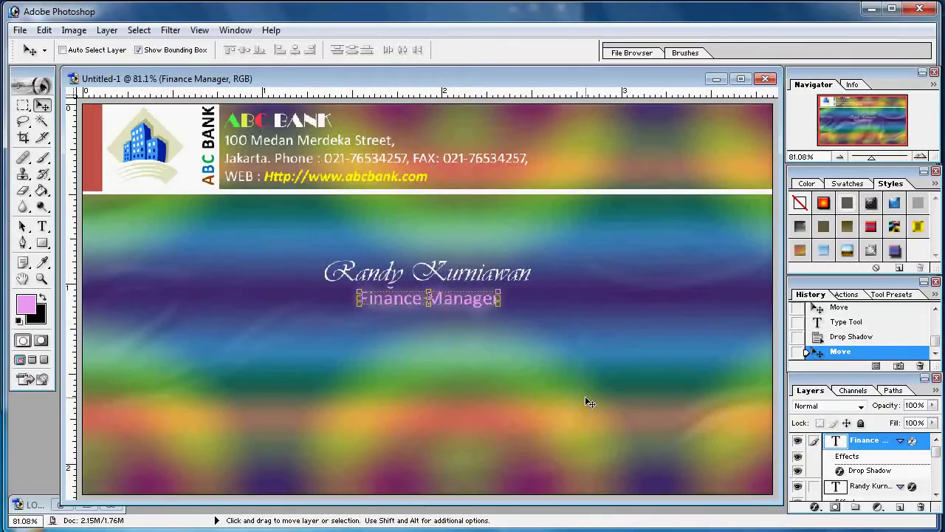
{"action": "key", "text": "Right"}
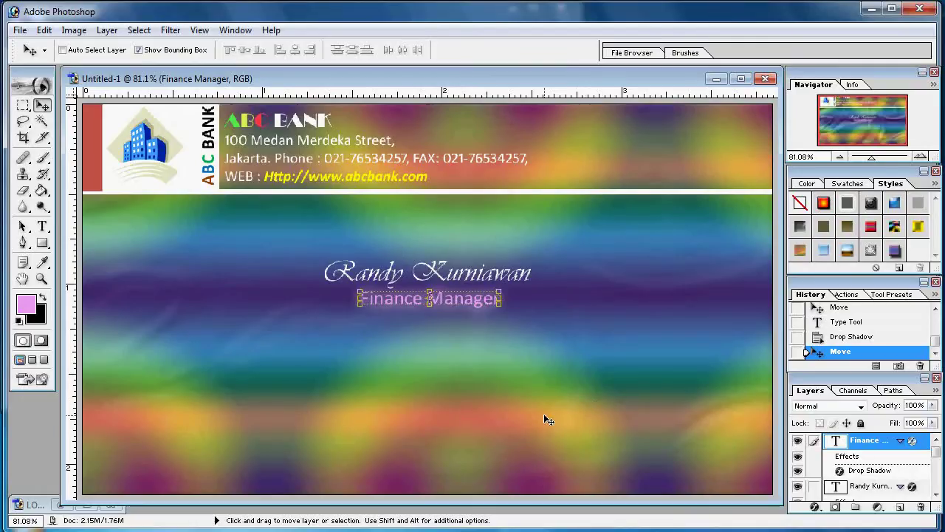
{"action": "key", "text": "m"}
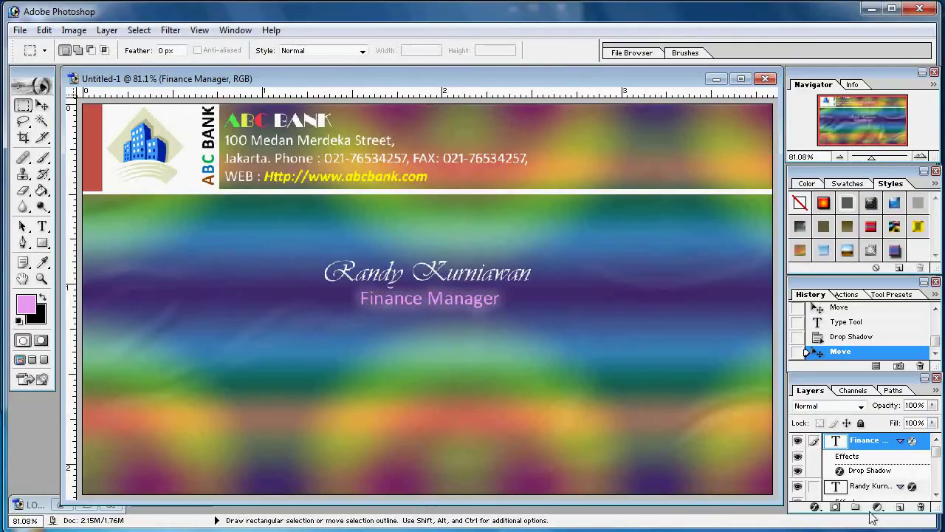
{"action": "left_click", "coordinate": [899, 506]}
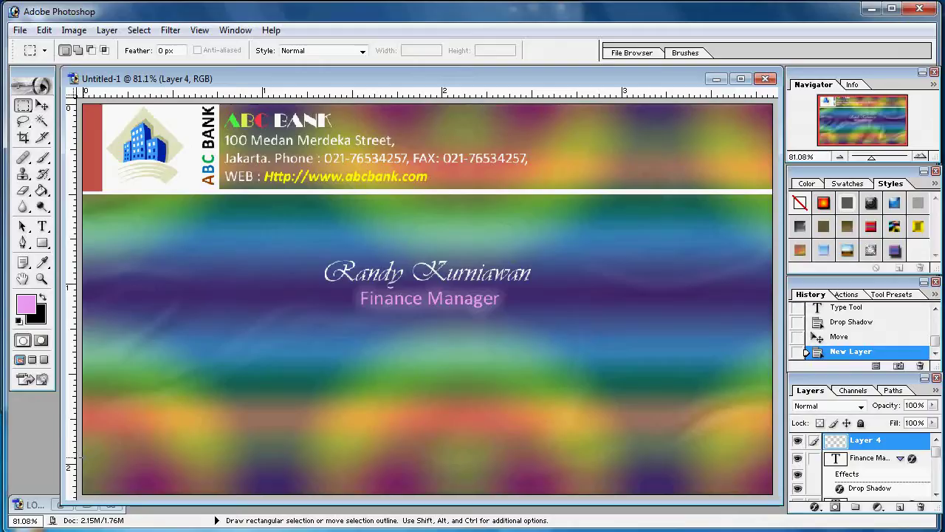
Select a thin strip along the card's bottom edge
{"action": "left_click_drag", "start_coordinate": [387, 478], "coordinate": [479, 476]}
{"action": "left_click_drag", "start_coordinate": [664, 476], "coordinate": [790, 479]}
{"action": "left_click_drag", "start_coordinate": [793, 480], "coordinate": [792, 480]}
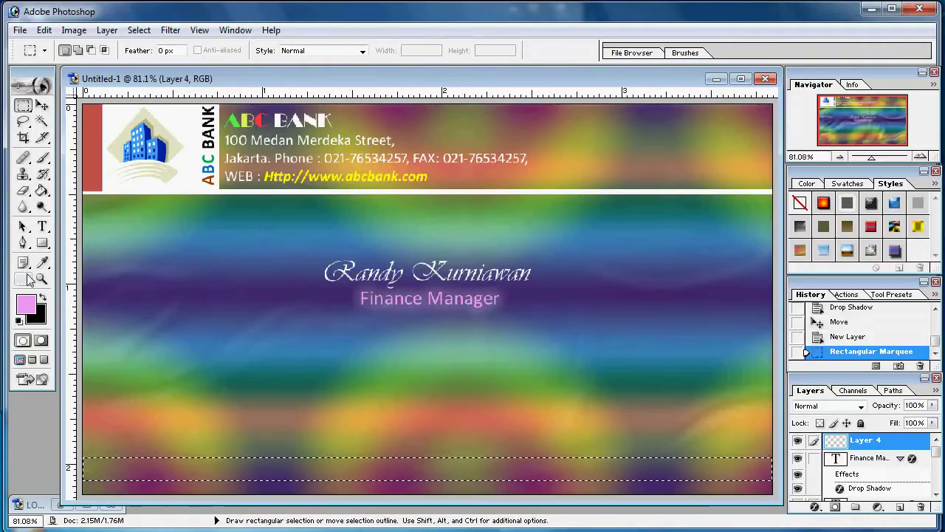
Choose a light blue foreground colour (919BF8)
{"action": "left_click", "coordinate": [26, 304]}
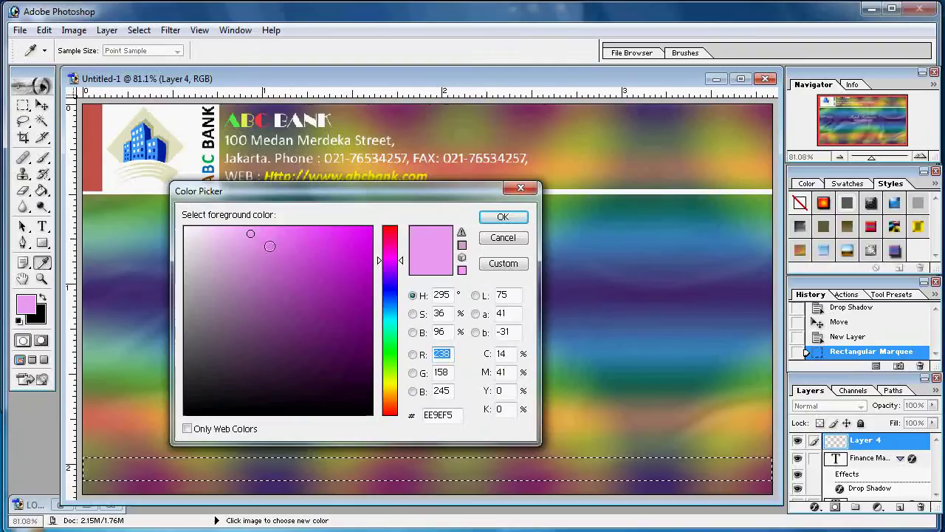
{"action": "left_click", "coordinate": [389, 278]}
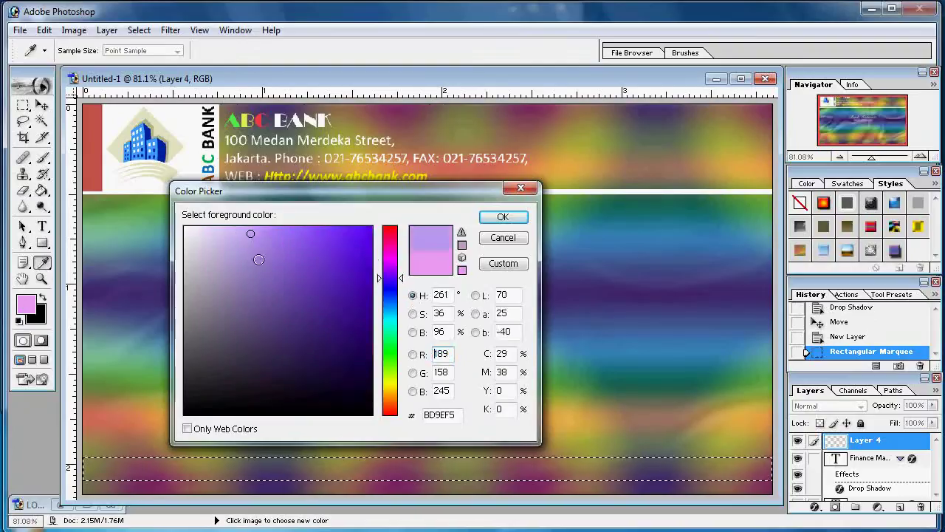
{"action": "left_click", "coordinate": [269, 234]}
{"action": "left_click", "coordinate": [306, 238]}
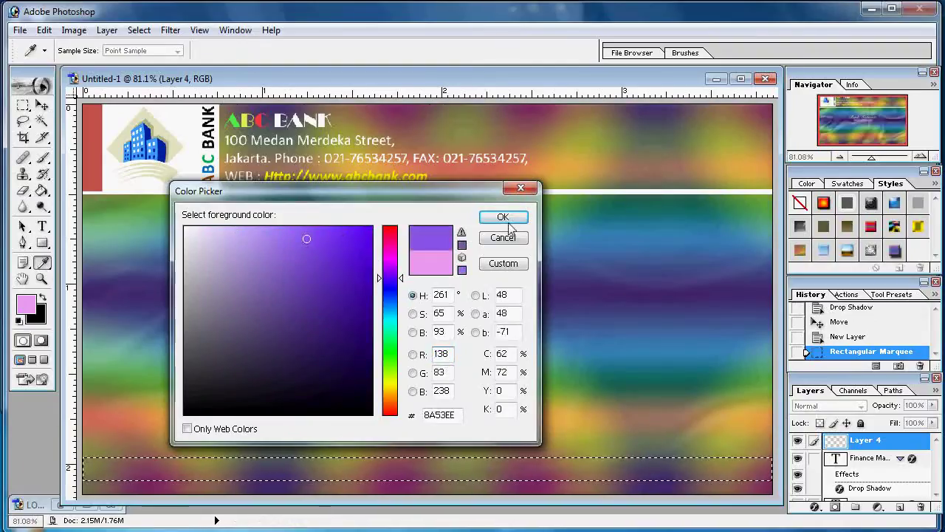
{"action": "left_click", "coordinate": [347, 235]}
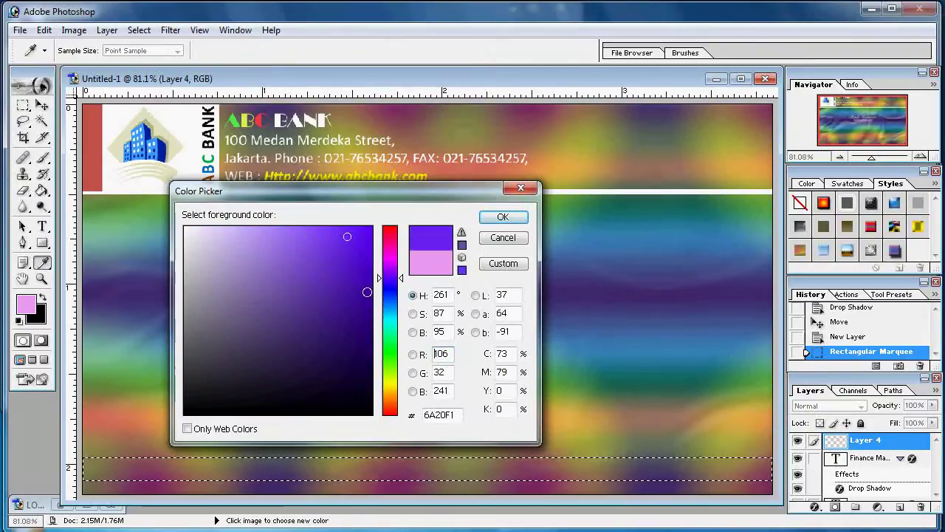
{"action": "left_click", "coordinate": [389, 293]}
{"action": "left_click", "coordinate": [262, 231]}
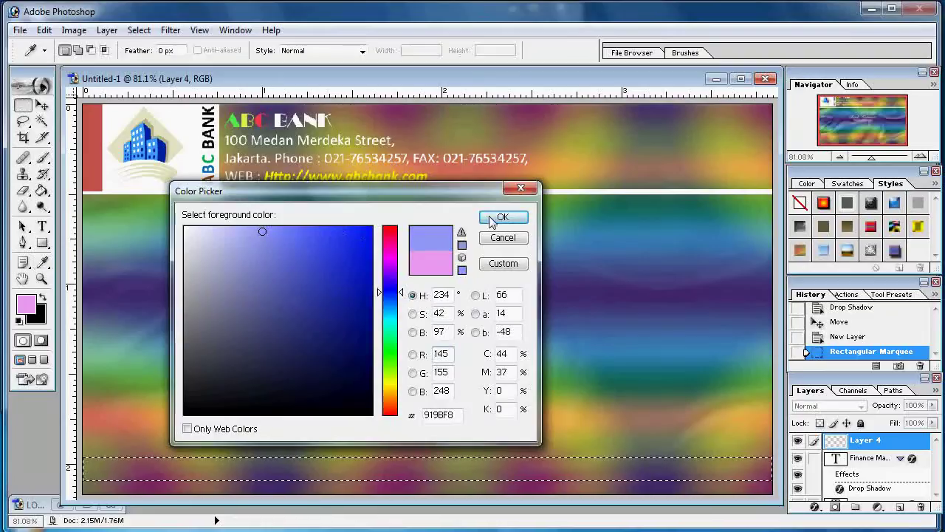
{"action": "left_click", "coordinate": [494, 221]}
Fill the bottom strip with light blue, give it a textured style, and deselect
{"action": "left_click", "coordinate": [42, 191]}
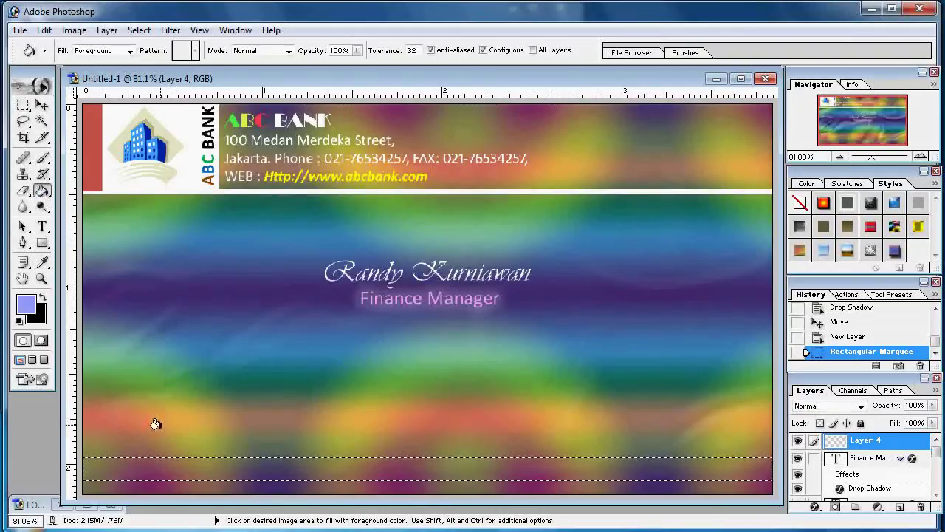
{"action": "left_click", "coordinate": [153, 466]}
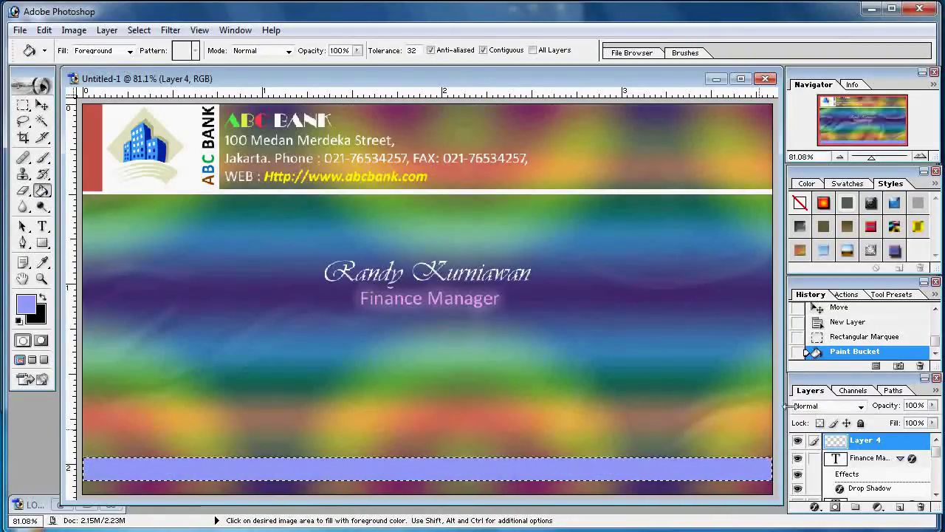
{"action": "left_click", "coordinate": [800, 251]}
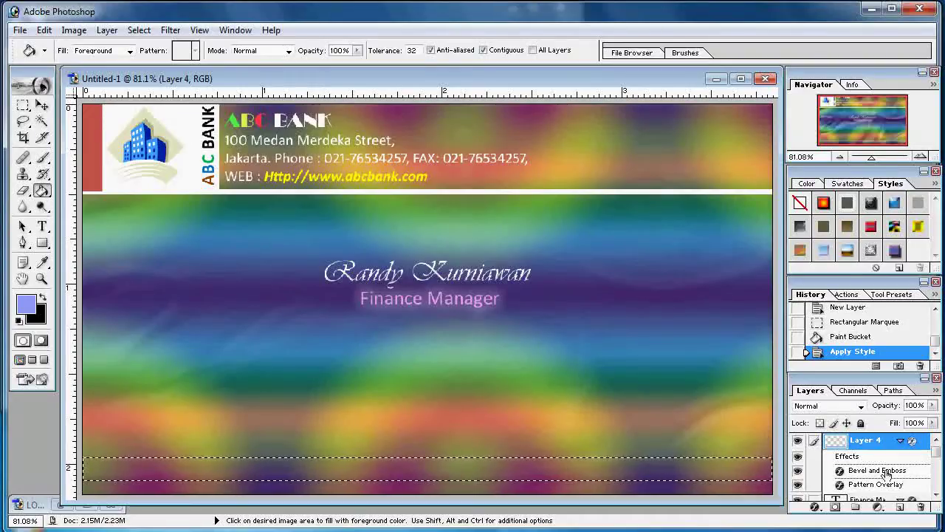
{"action": "left_click", "coordinate": [23, 105]}
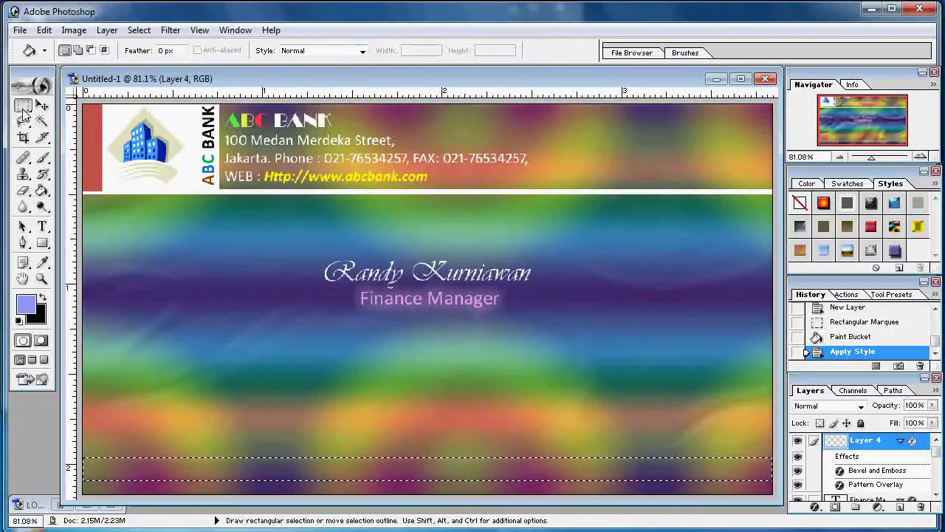
{"action": "left_click", "coordinate": [121, 359]}
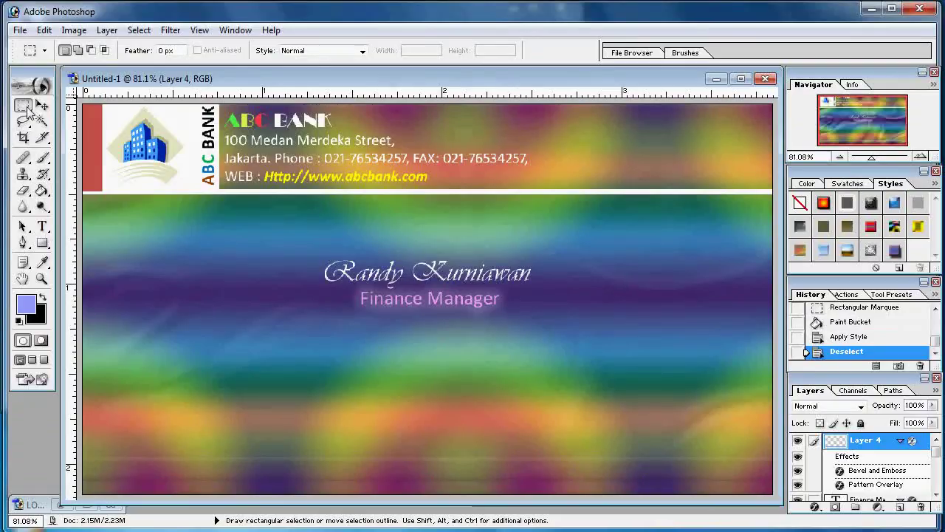
{"action": "left_click", "coordinate": [899, 507]}
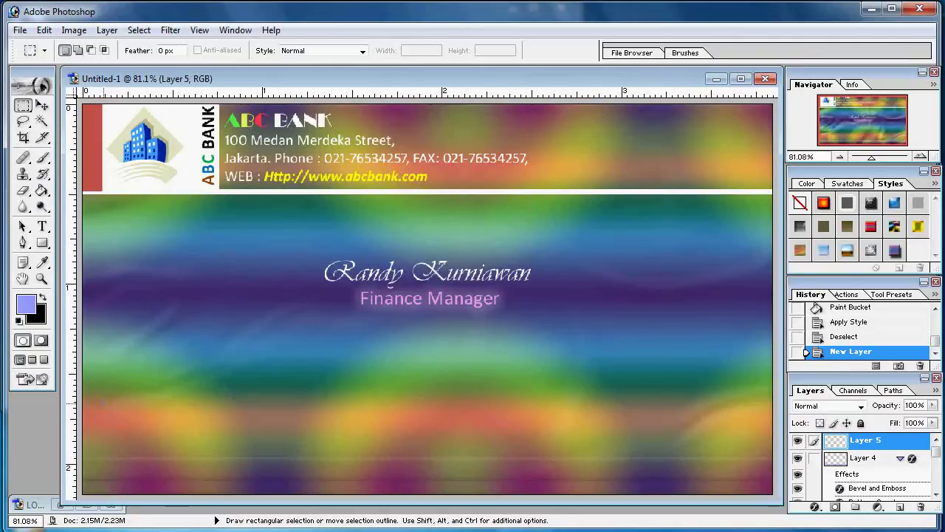
Select a narrow vertical strip at lower left, fill it light blue, and apply the same textured style
{"action": "left_click_drag", "start_coordinate": [114, 421], "coordinate": [121, 483]}
{"action": "left_click_drag", "start_coordinate": [123, 497], "coordinate": [124, 494]}
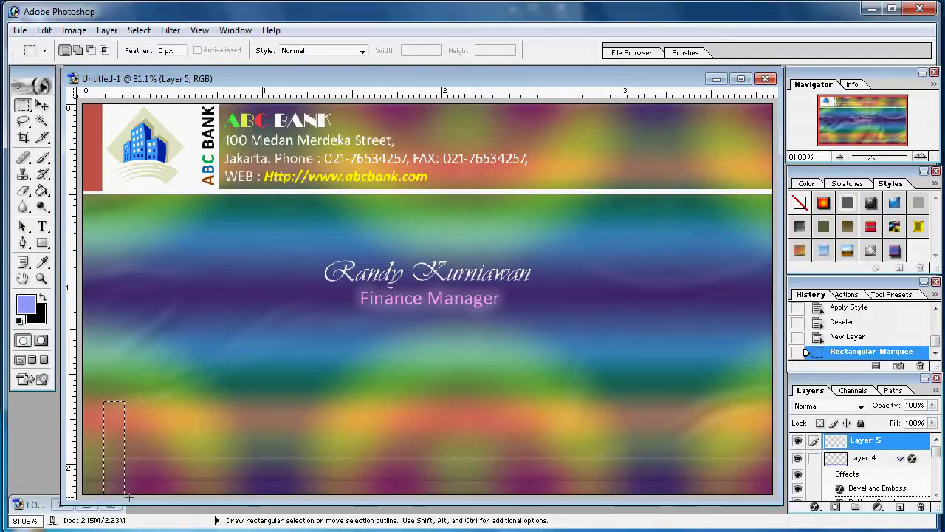
{"action": "left_click", "coordinate": [44, 190]}
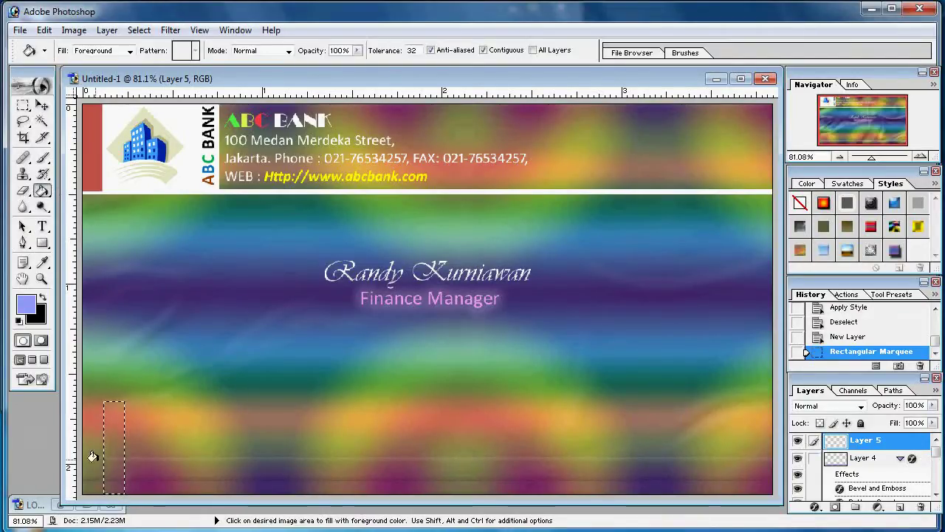
{"action": "left_click", "coordinate": [110, 437]}
{"action": "left_click", "coordinate": [800, 250]}
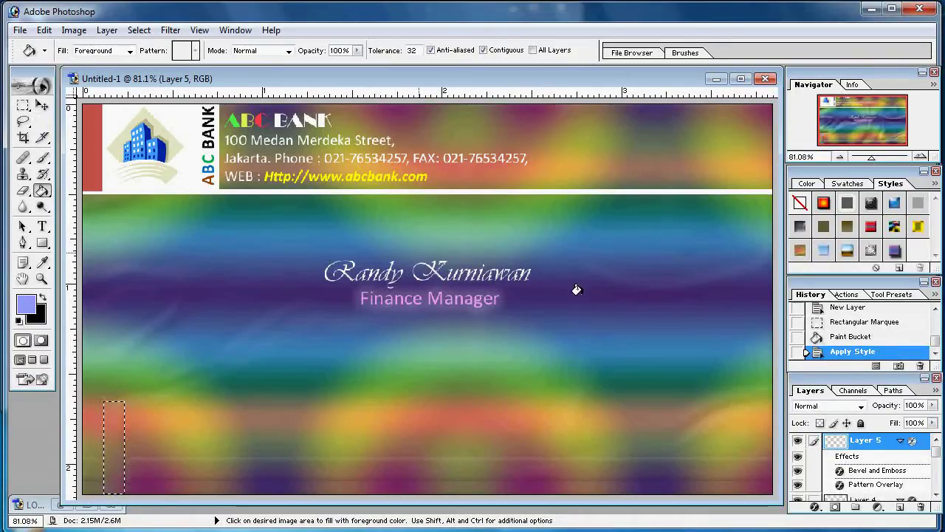
{"action": "left_click", "coordinate": [23, 106]}
{"action": "left_click", "coordinate": [148, 402]}
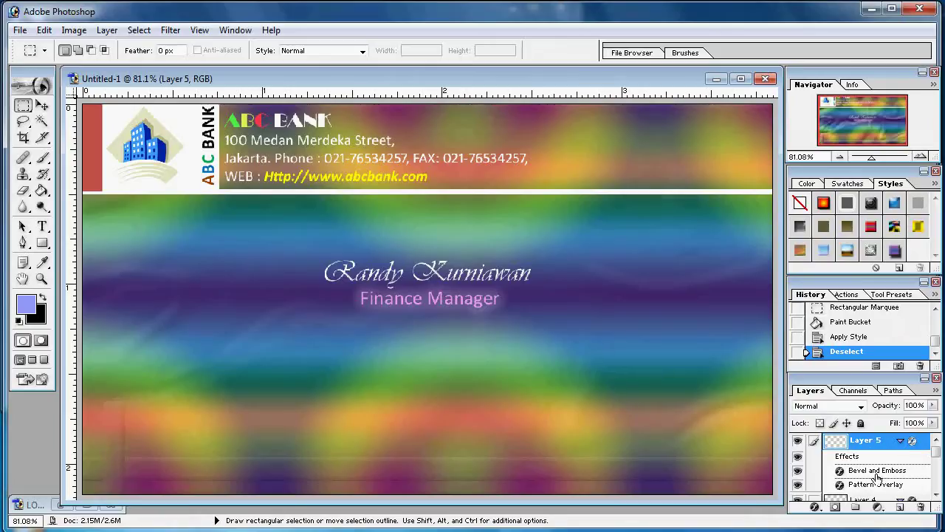
{"action": "double_click", "coordinate": [876, 478]}
{"action": "left_click", "coordinate": [846, 183]}
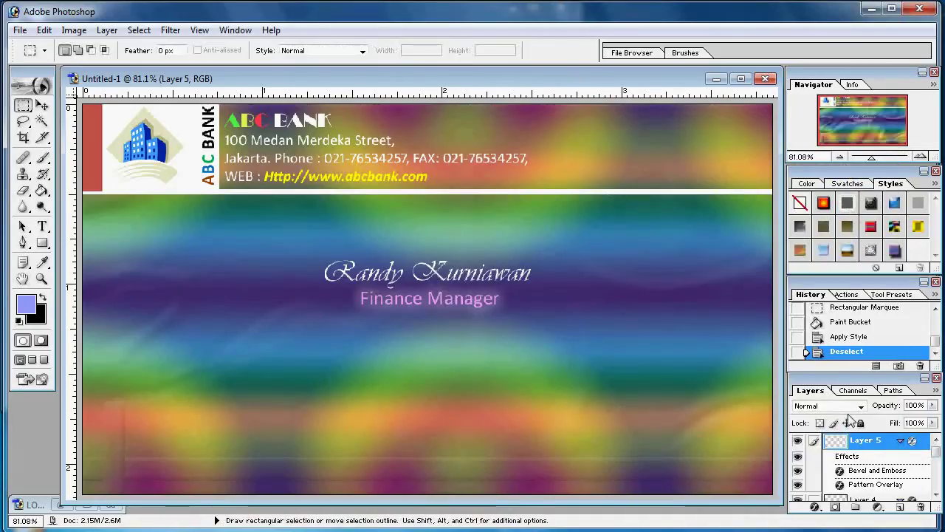
Give Layer 5's bevel the grainy gray texture pattern at 414% scale
{"action": "right_click", "coordinate": [853, 442]}
{"action": "left_click", "coordinate": [812, 409]}
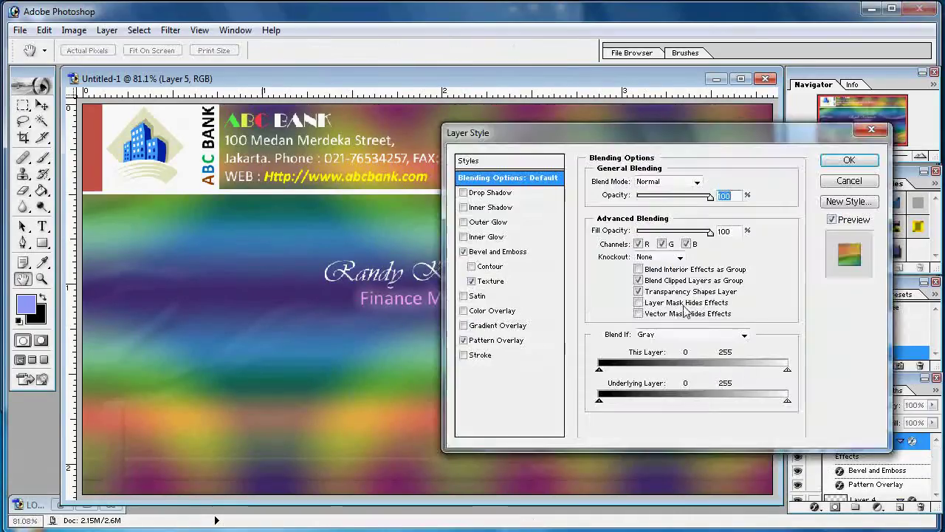
{"action": "left_click", "coordinate": [493, 282]}
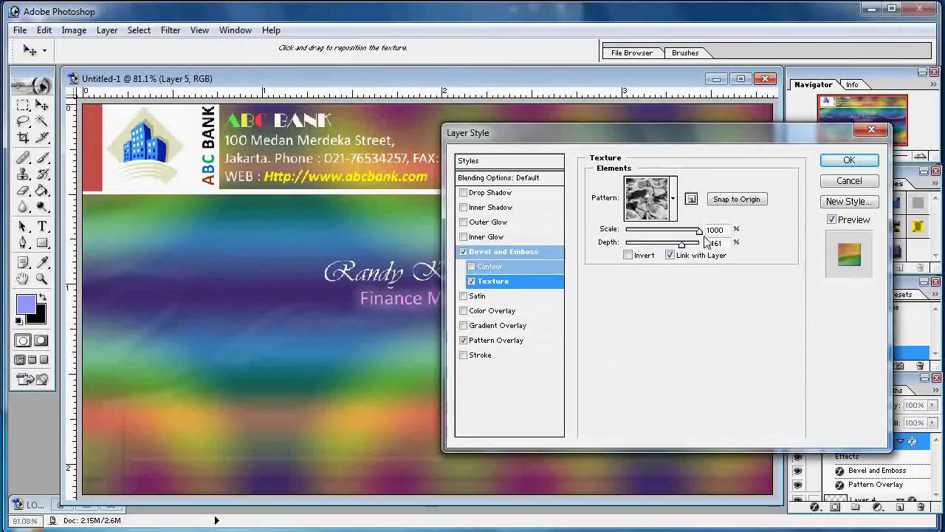
{"action": "left_click", "coordinate": [672, 199]}
{"action": "left_click", "coordinate": [601, 243]}
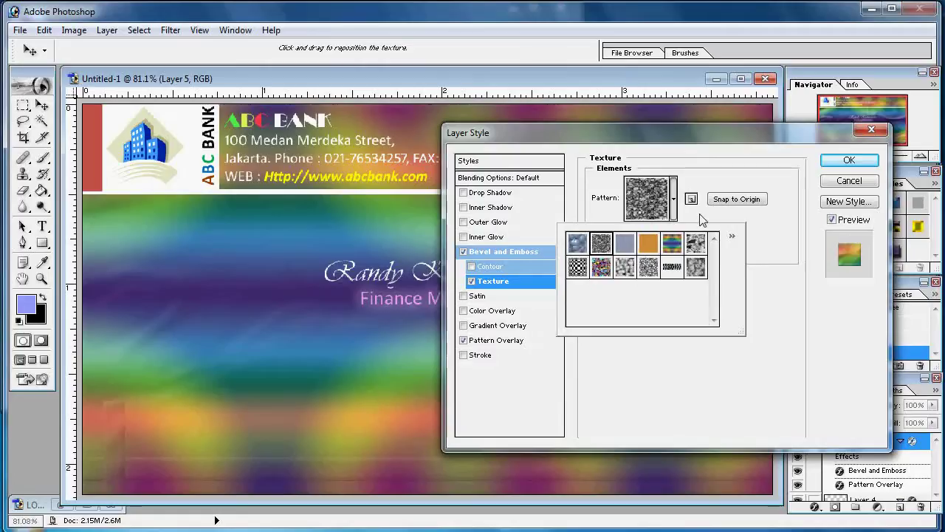
{"action": "double_click", "coordinate": [715, 230]}
{"action": "type", "text": "42"}
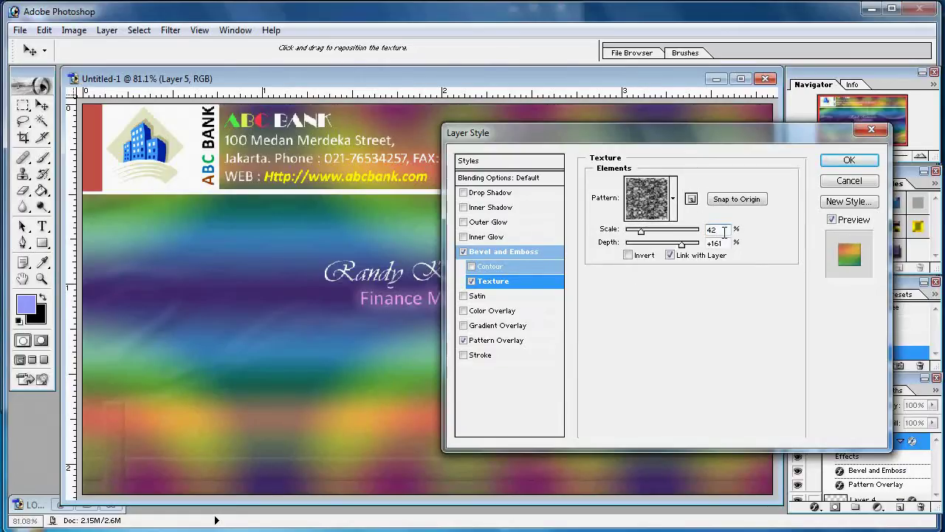
{"action": "key", "text": "BackSpace"}
{"action": "type", "text": "14"}
{"action": "left_click", "coordinate": [849, 161]}
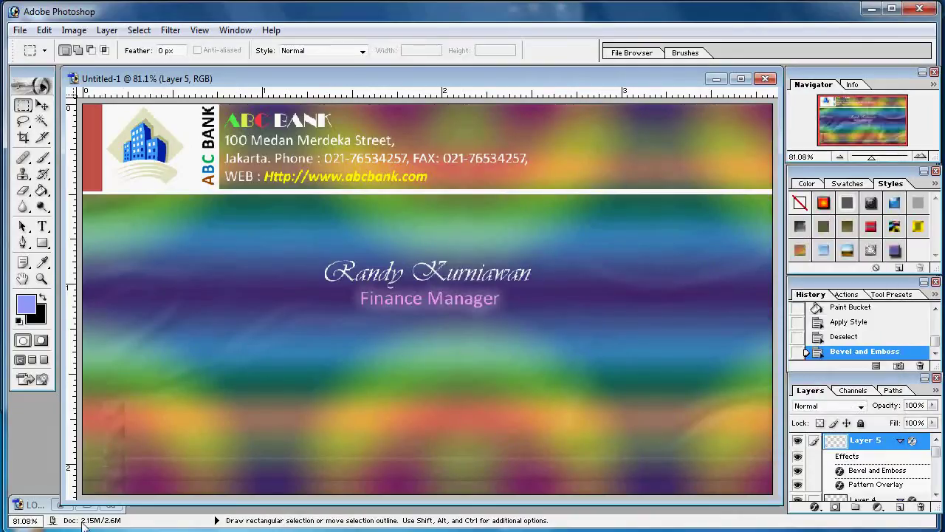
Create a 7 pt text box at the card's lower left
{"action": "left_click", "coordinate": [43, 226]}
{"action": "mouse_move", "coordinate": [233, 426]}
{"action": "left_mouse_down"}
{"action": "mouse_move", "coordinate": [520, 441]}
{"action": "mouse_move", "coordinate": [526, 449]}
{"action": "left_mouse_up"}
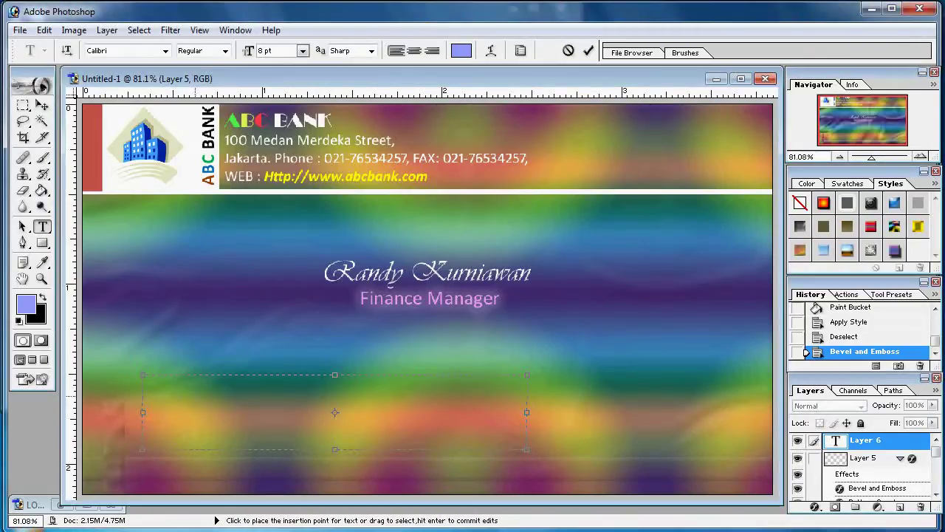
{"action": "left_click", "coordinate": [303, 51]}
{"action": "left_click", "coordinate": [263, 51]}
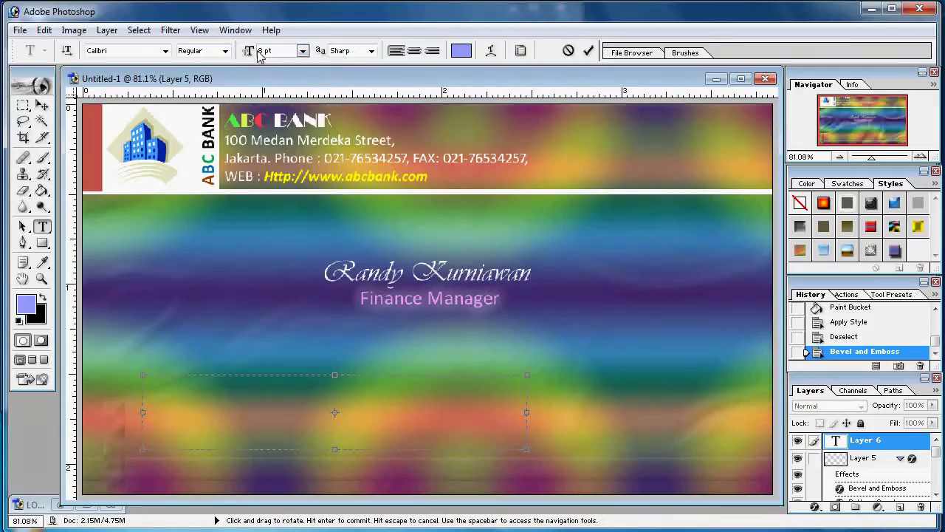
{"action": "left_click", "coordinate": [262, 52]}
{"action": "type", "text": "7"}
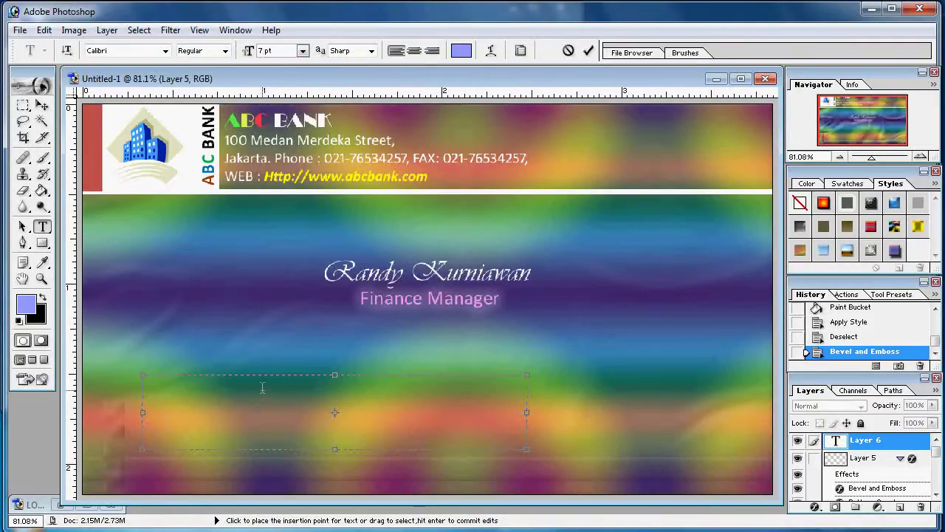
Paste in the address text and colour it white
{"action": "key", "text": "ctrl+v"}
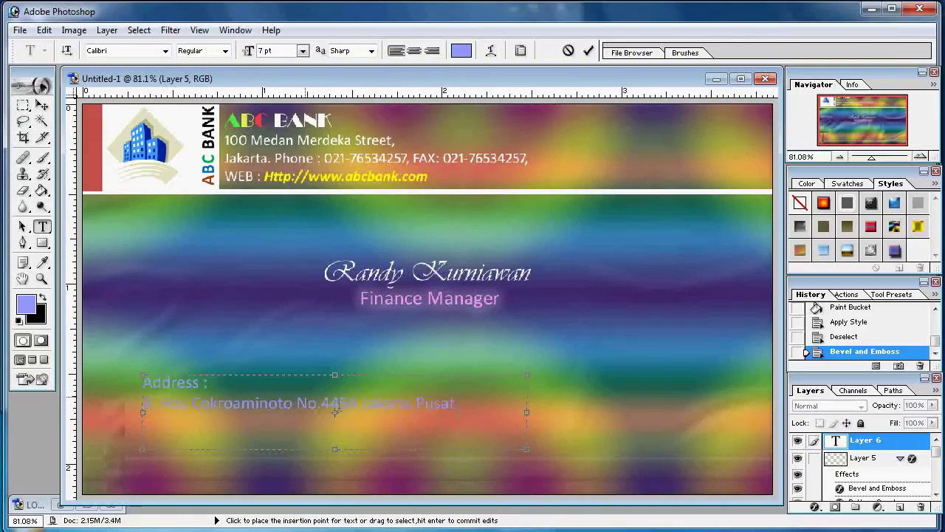
{"action": "left_click_drag", "start_coordinate": [460, 404], "coordinate": [92, 362]}
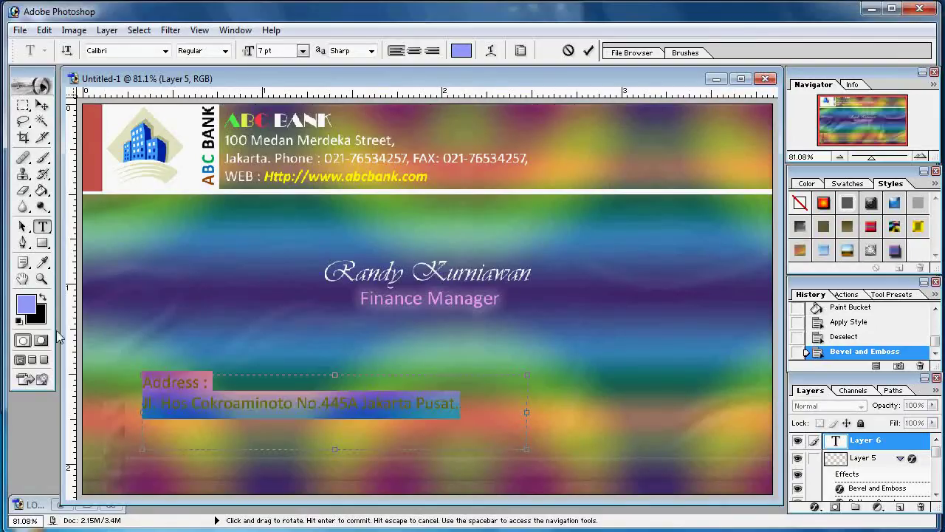
{"action": "left_click", "coordinate": [36, 310]}
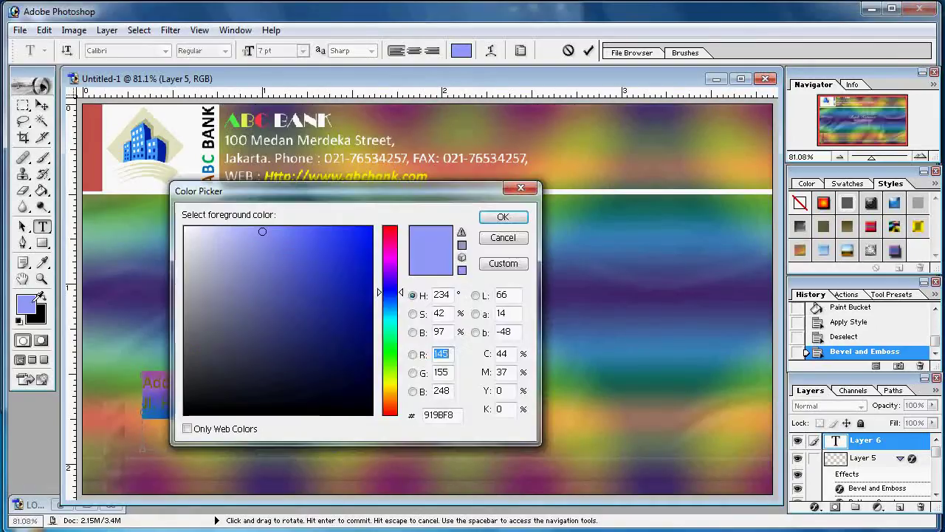
{"action": "left_click", "coordinate": [184, 227]}
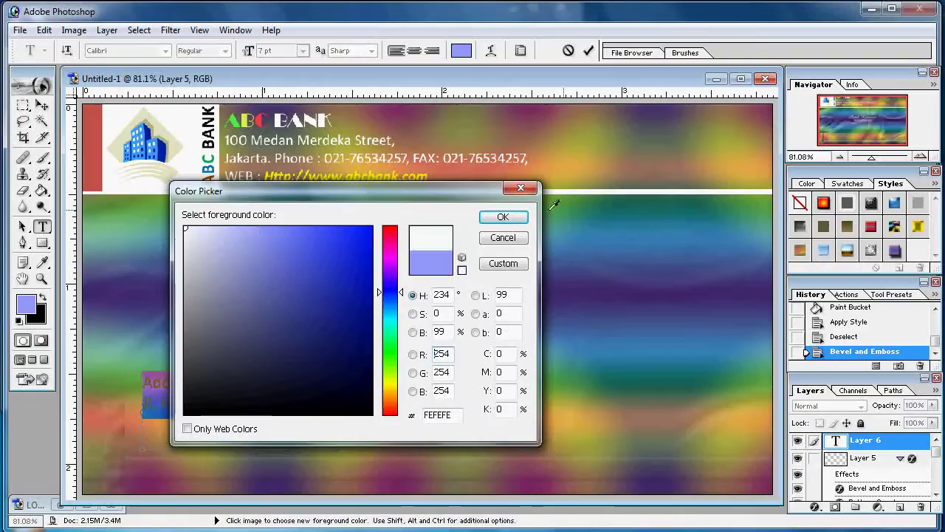
{"action": "left_click", "coordinate": [503, 216]}
{"action": "left_click", "coordinate": [269, 403]}
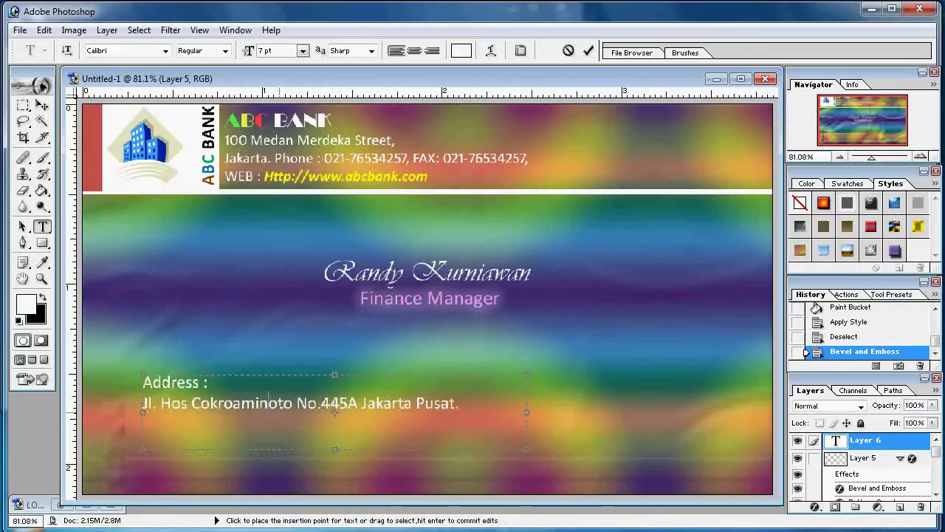
Put Jakarta Pusat on its own line and apply the white Bevel and Emboss plus Satin style
{"action": "left_click", "coordinate": [362, 403]}
{"action": "key", "text": "Return"}
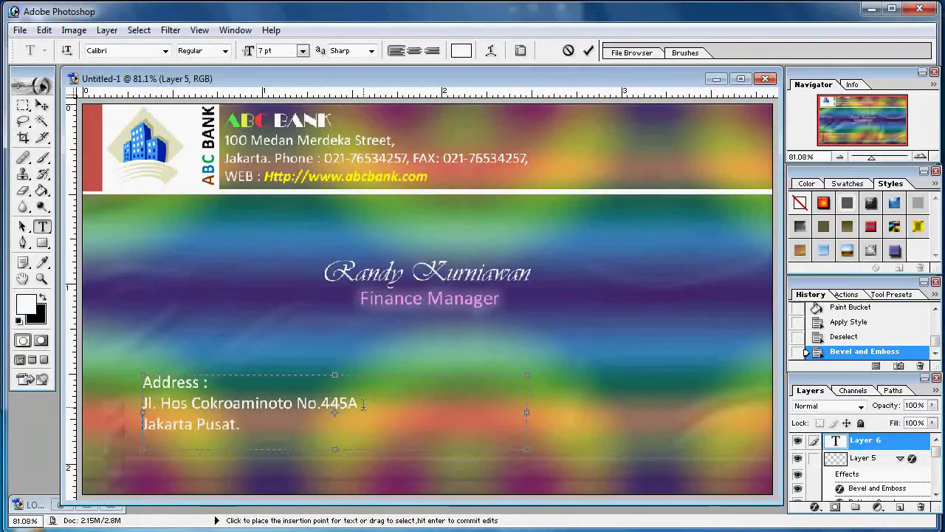
{"action": "mouse_move", "coordinate": [241, 427]}
{"action": "left_mouse_down"}
{"action": "mouse_move", "coordinate": [148, 403]}
{"action": "mouse_move", "coordinate": [142, 380]}
{"action": "left_mouse_up"}
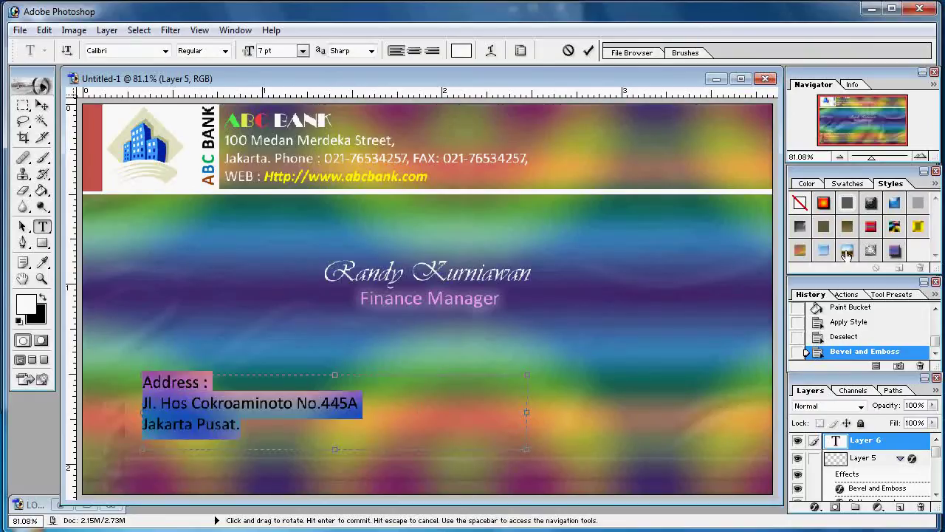
{"action": "left_click", "coordinate": [890, 252]}
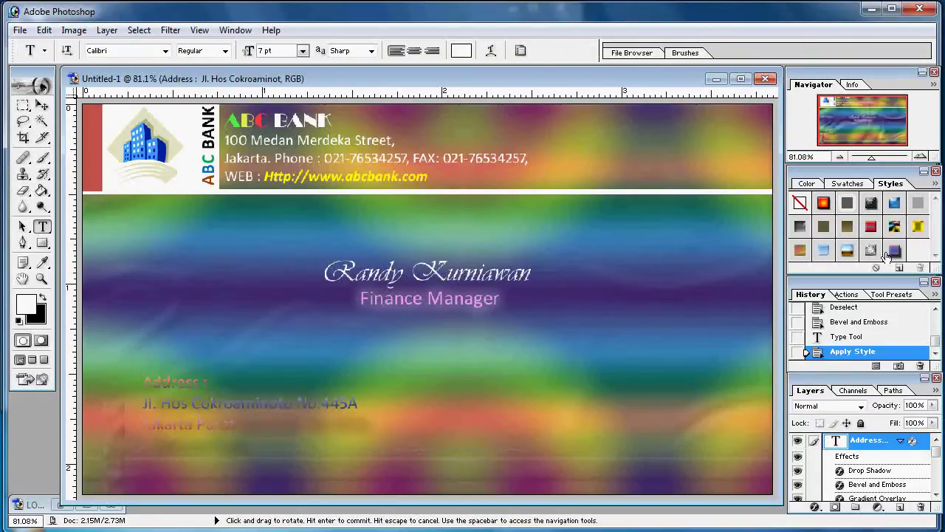
{"action": "left_click", "coordinate": [871, 251]}
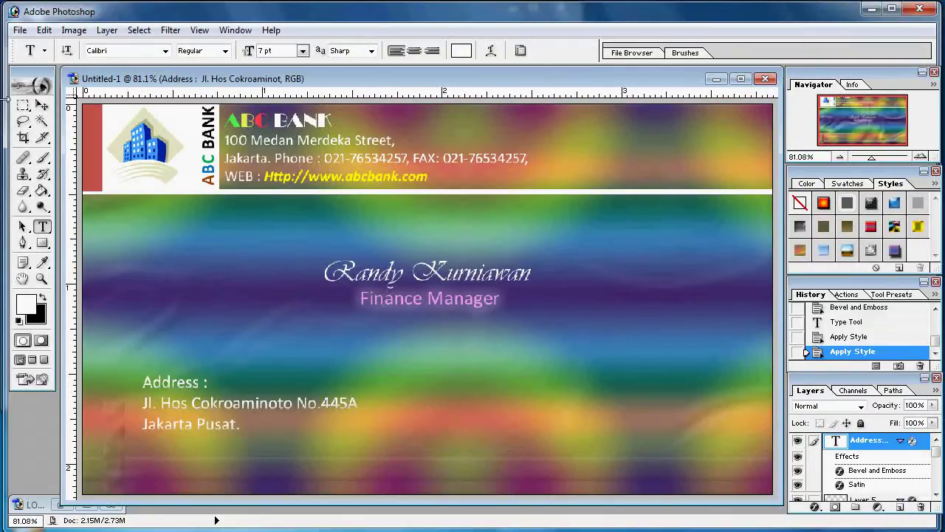
Nudge the address block down and left toward the card's bottom-left corner with arrow keys
{"action": "left_click", "coordinate": [41, 106]}
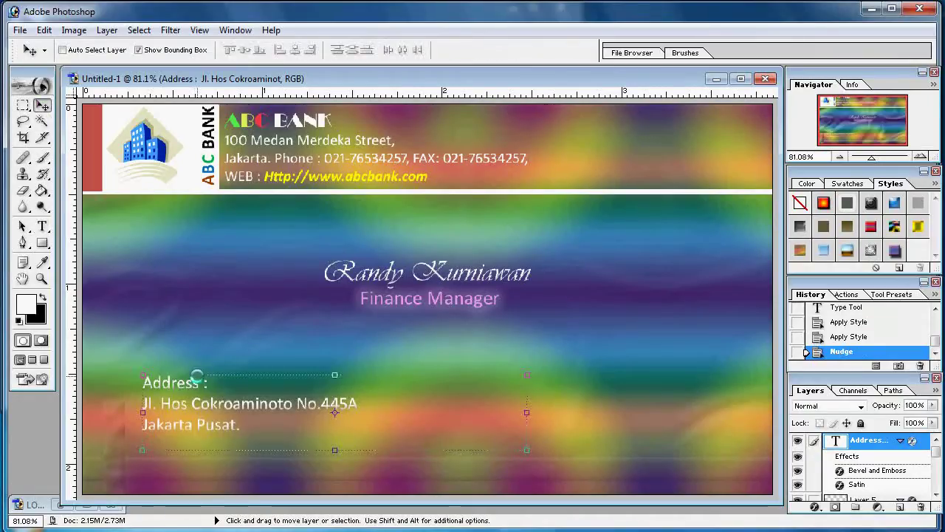
{"action": "key", "text": "Down"}
{"action": "key", "text": "Down"}
{"action": "key", "text": "Down"}
{"action": "key", "text": "Down"}
{"action": "key", "text": "Down"}
{"action": "key", "text": "Down"}
{"action": "key", "text": "Down"}
{"action": "key", "text": "Down"}
{"action": "key", "text": "Down"}
{"action": "key", "text": "Left"}
{"action": "key", "text": "Left"}
{"action": "key", "text": "Left"}
{"action": "key", "text": "Left"}
{"action": "key", "text": "Left"}
{"action": "key", "text": "Left"}
{"action": "key", "text": "Left"}
{"action": "key", "text": "Left"}
{"action": "key", "text": "Left"}
{"action": "key", "text": "Down"}
{"action": "key", "text": "Down"}
{"action": "key", "text": "Left"}
{"action": "key", "text": "Left"}
{"action": "key", "text": "Left"}
{"action": "key", "text": "Left"}
{"action": "key", "text": "Left"}
{"action": "key", "text": "Left"}
{"action": "key", "text": "Right"}
{"action": "key", "text": "Down"}
{"action": "key", "text": "Down"}
{"action": "key", "text": "Right"}
{"action": "key", "text": "Down"}
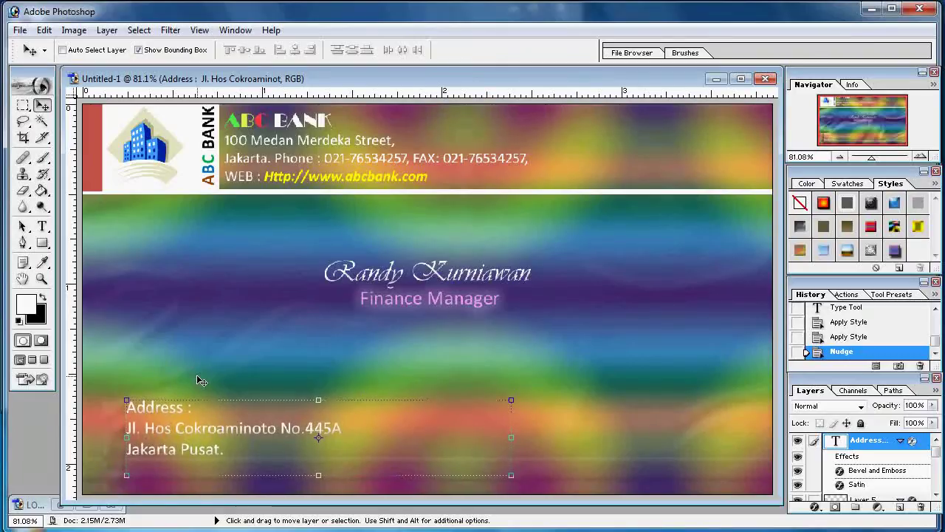
{"action": "left_click", "coordinate": [22, 108]}
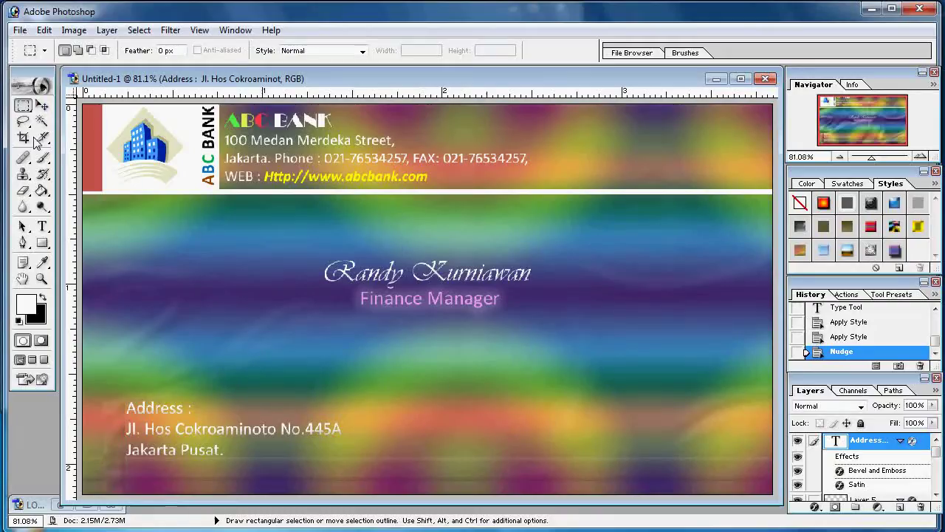
{"action": "left_click", "coordinate": [40, 226]}
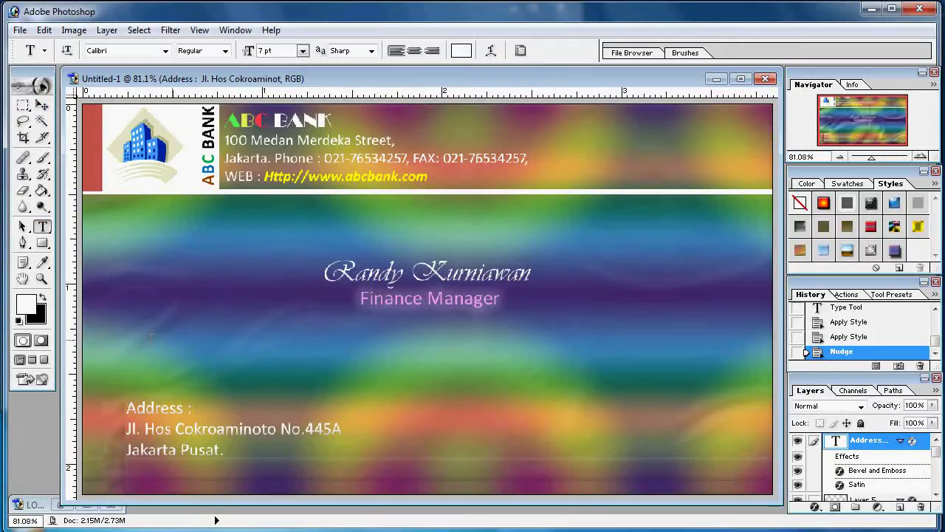
Add a 6 pt text line holding the phone, PIN and email details
{"action": "left_click_drag", "start_coordinate": [581, 384], "coordinate": [761, 380]}
{"action": "left_click", "coordinate": [302, 51]}
{"action": "left_click", "coordinate": [273, 65]}
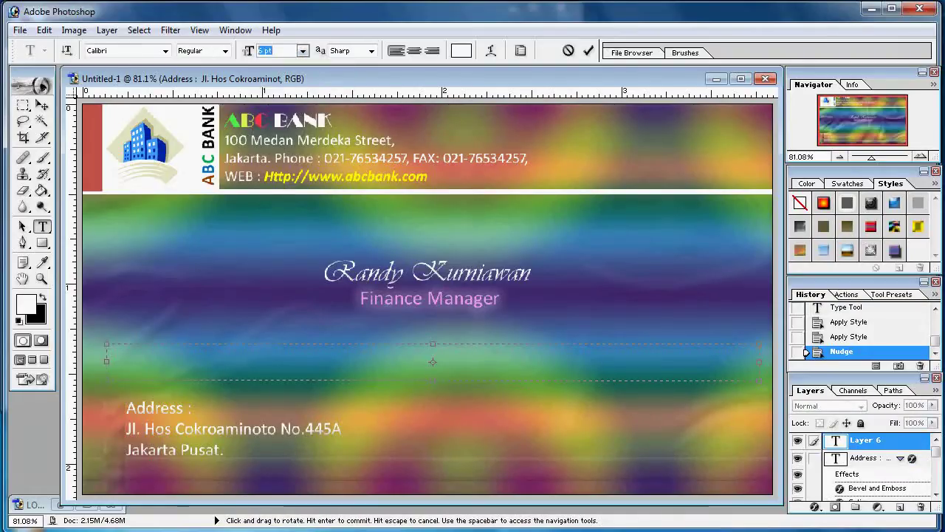
{"action": "key", "text": "Return"}
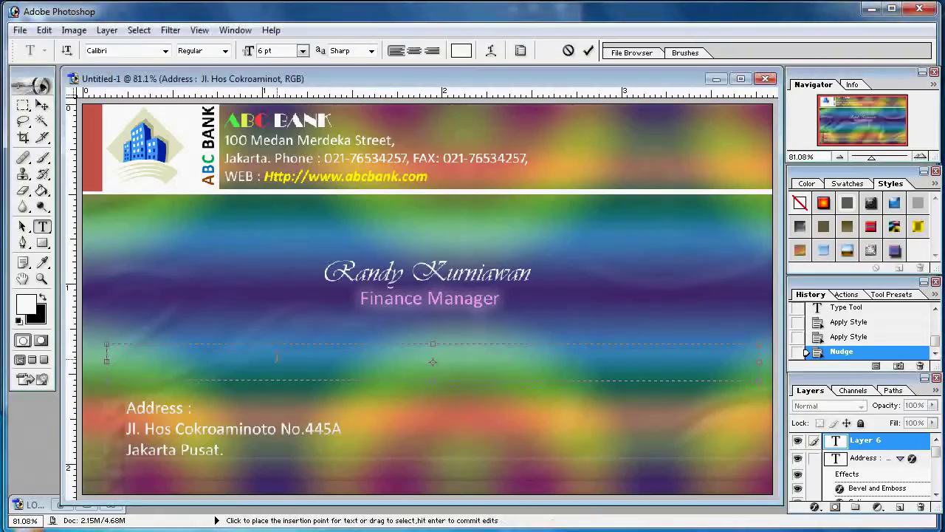
{"action": "key", "text": "ctrl+v"}
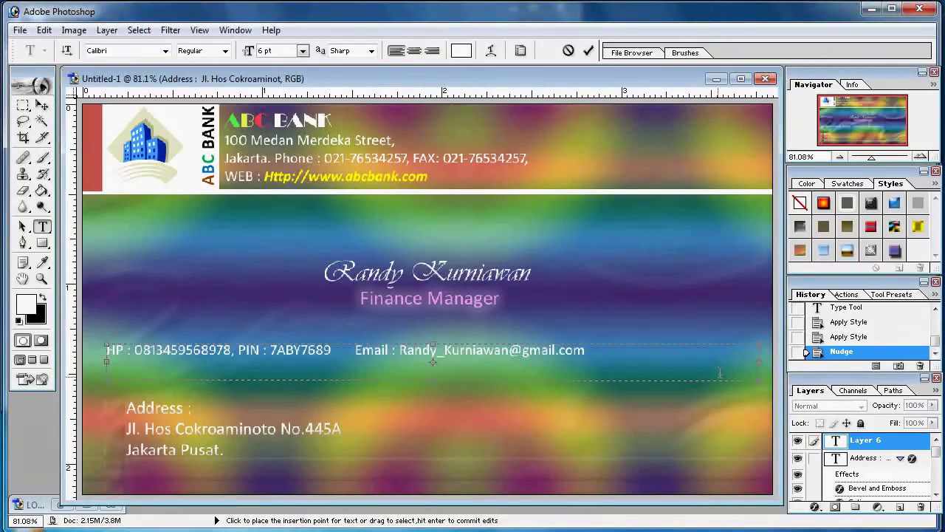
{"action": "left_click_drag", "start_coordinate": [761, 362], "coordinate": [650, 362]}
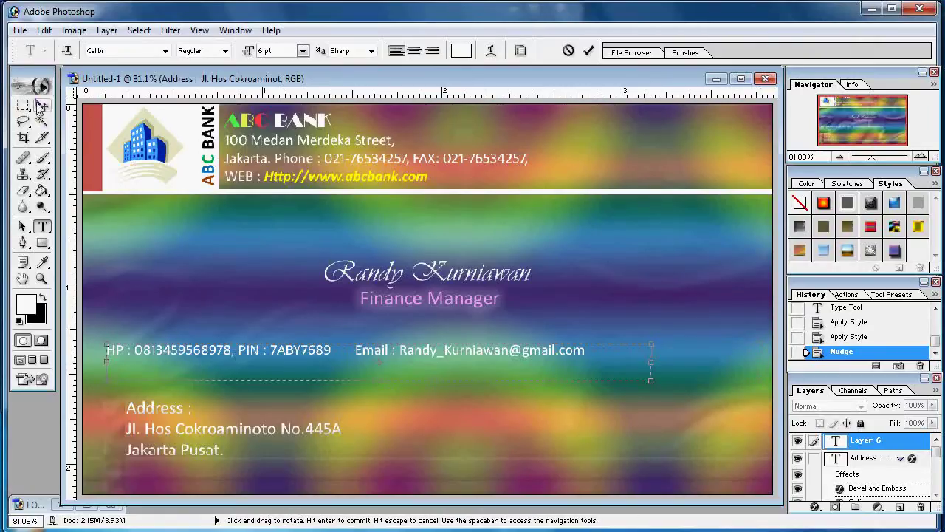
Move the contact line onto the card's bottom edge, right of the address
{"action": "left_click", "coordinate": [41, 105]}
{"action": "left_click_drag", "start_coordinate": [457, 352], "coordinate": [621, 466]}
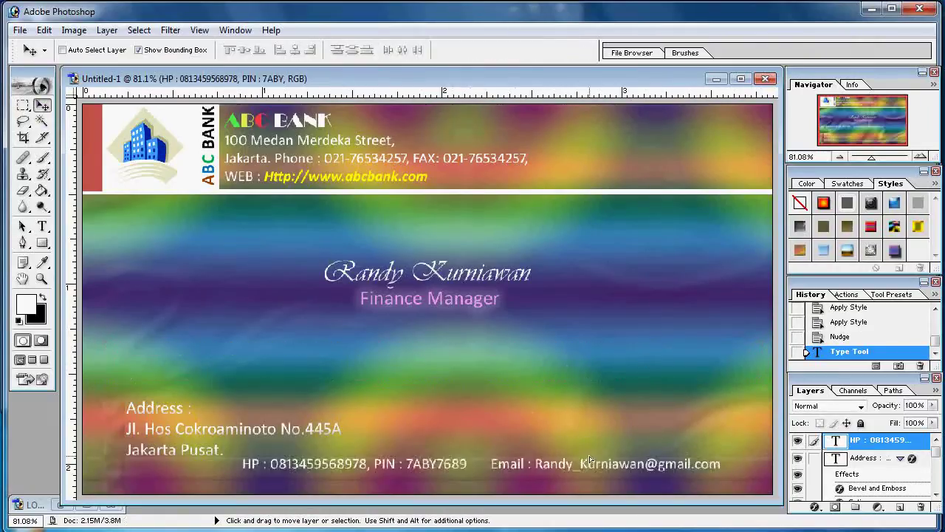
{"action": "left_click_drag", "start_coordinate": [621, 465], "coordinate": [622, 476]}
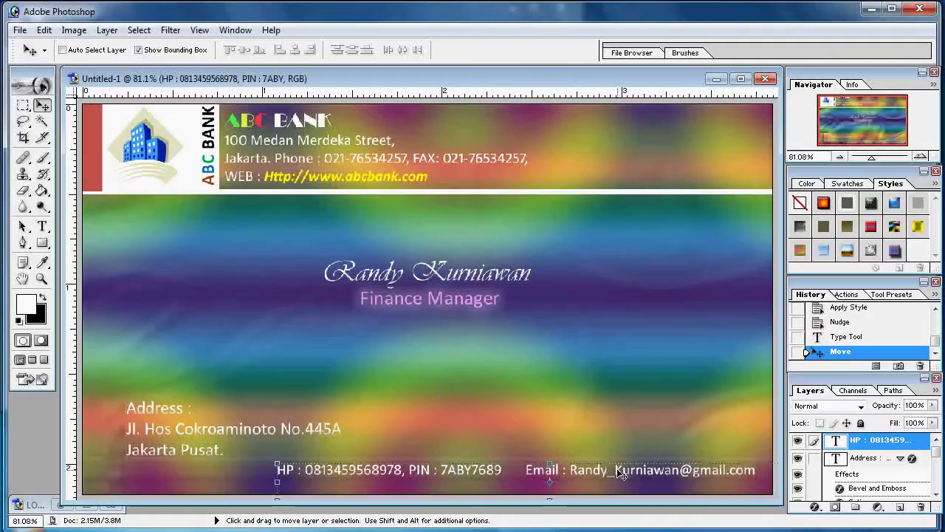
{"action": "key", "text": "Right"}
{"action": "key", "text": "Right"}
{"action": "key", "text": "Right"}
{"action": "key", "text": "Right"}
{"action": "key", "text": "Right"}
{"action": "key", "text": "Right"}
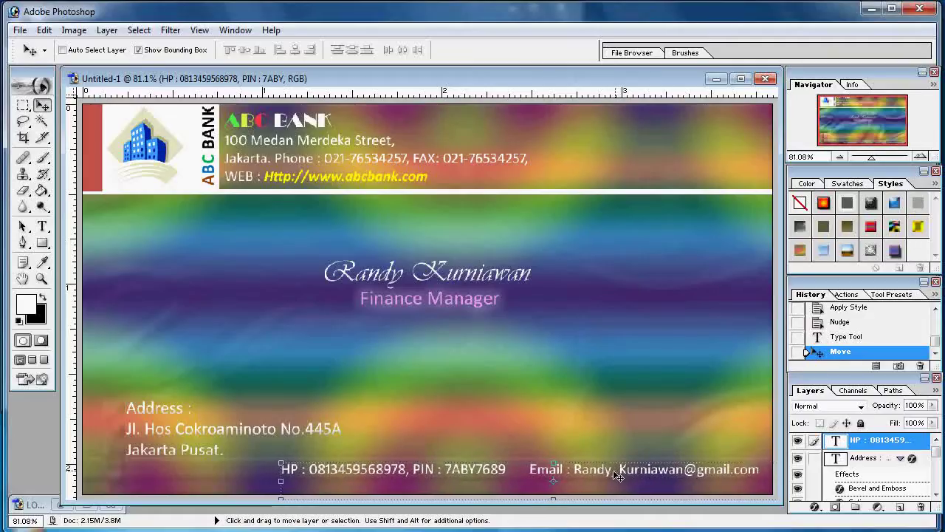
{"action": "left_click", "coordinate": [23, 105]}
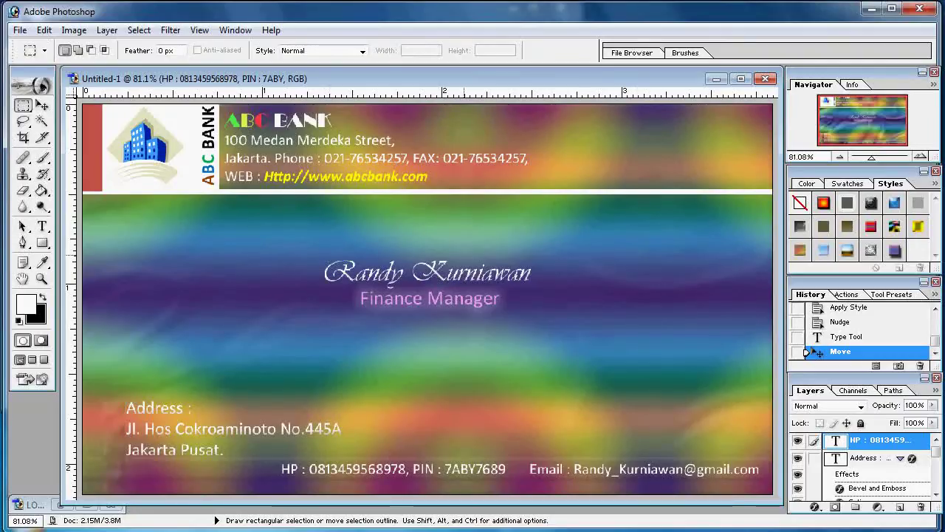
Save a PNG copy of the card named Sample.png, accepting the default PNG options
{"action": "left_click", "coordinate": [20, 30]}
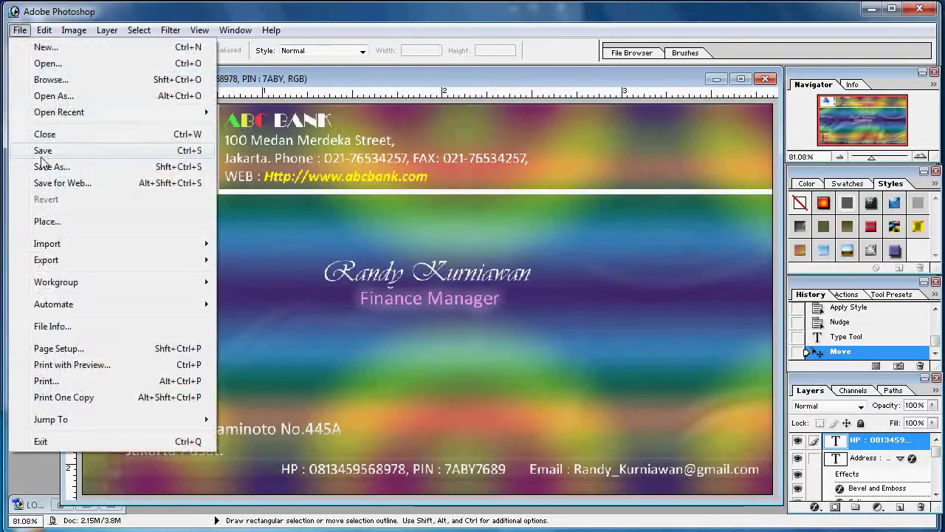
{"action": "left_click", "coordinate": [51, 166]}
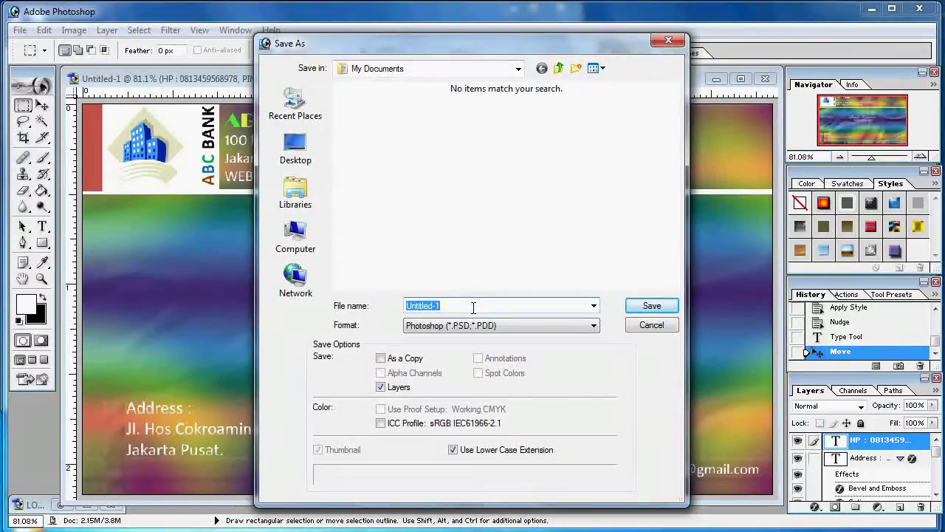
{"action": "type", "text": "Sa"}
{"action": "left_click", "coordinate": [581, 334]}
{"action": "left_click", "coordinate": [466, 377]}
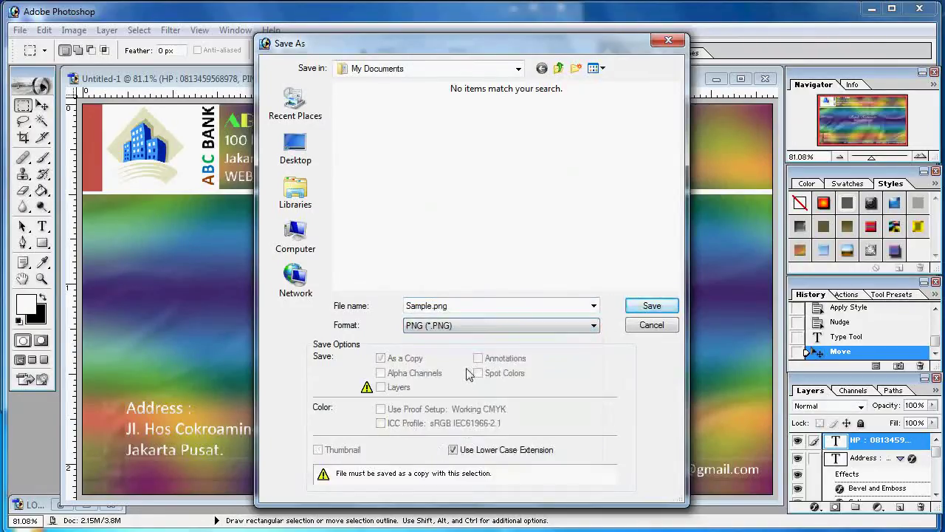
{"action": "left_click", "coordinate": [642, 308]}
{"action": "left_click", "coordinate": [515, 261]}
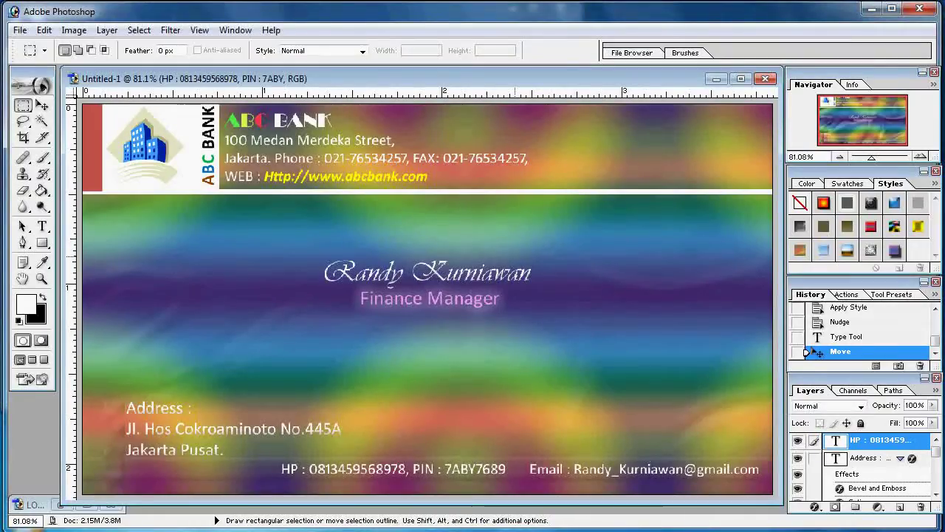
Create a new blank document using the A4 preset size at 300 pixels/inch
{"action": "left_click", "coordinate": [21, 31]}
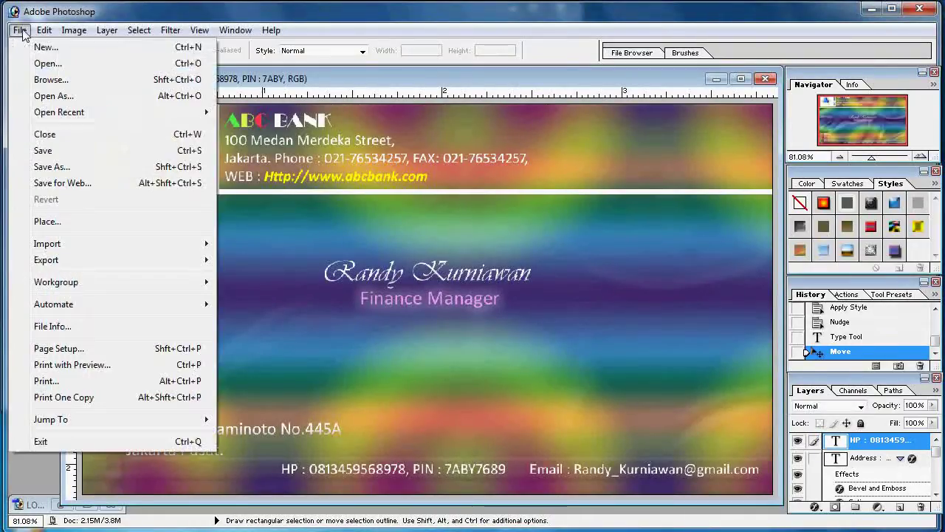
{"action": "left_click", "coordinate": [33, 47]}
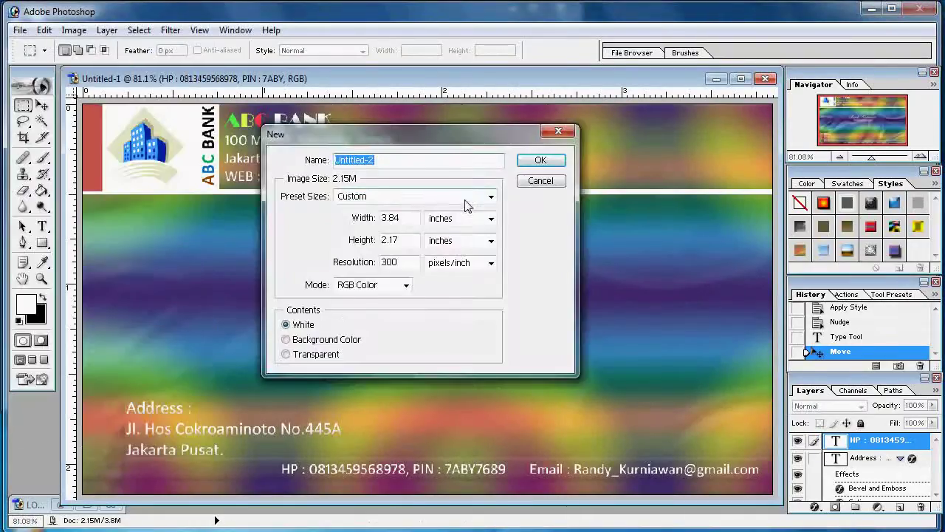
{"action": "left_click", "coordinate": [490, 197]}
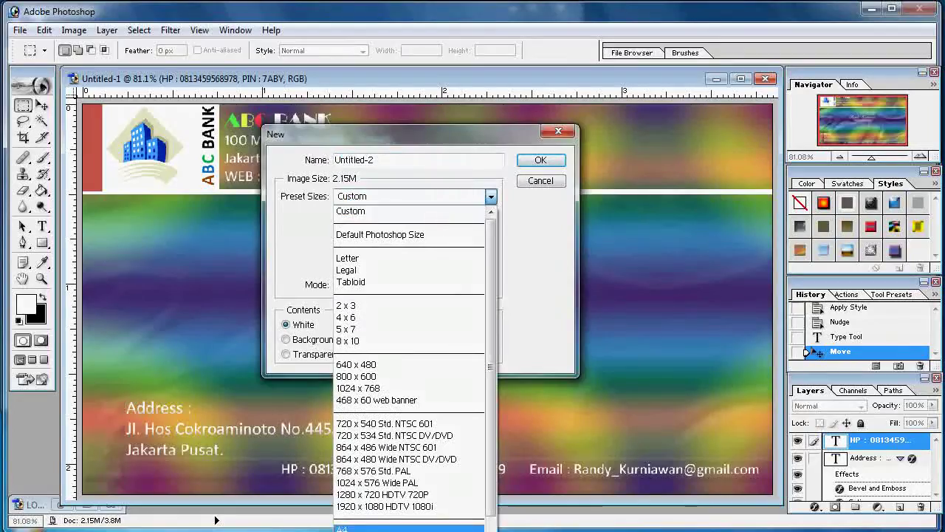
{"action": "left_click", "coordinate": [375, 505]}
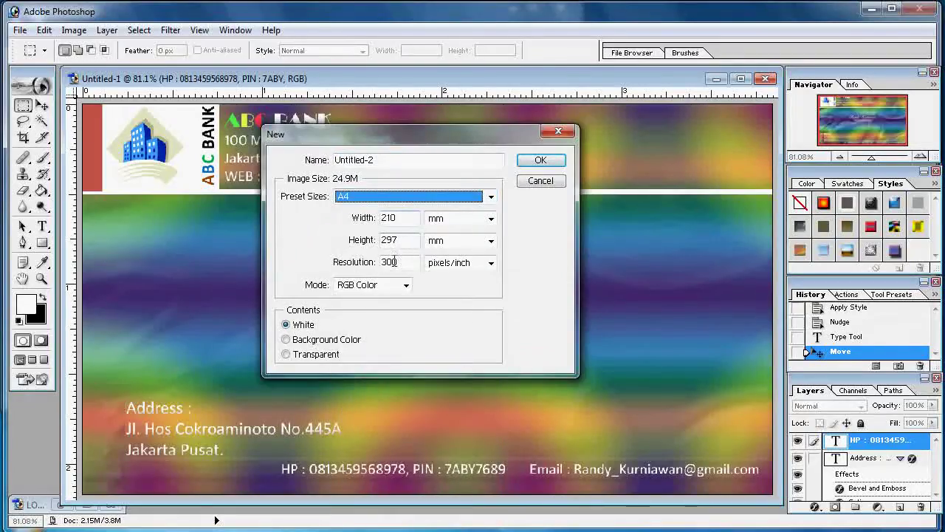
{"action": "left_click", "coordinate": [544, 158]}
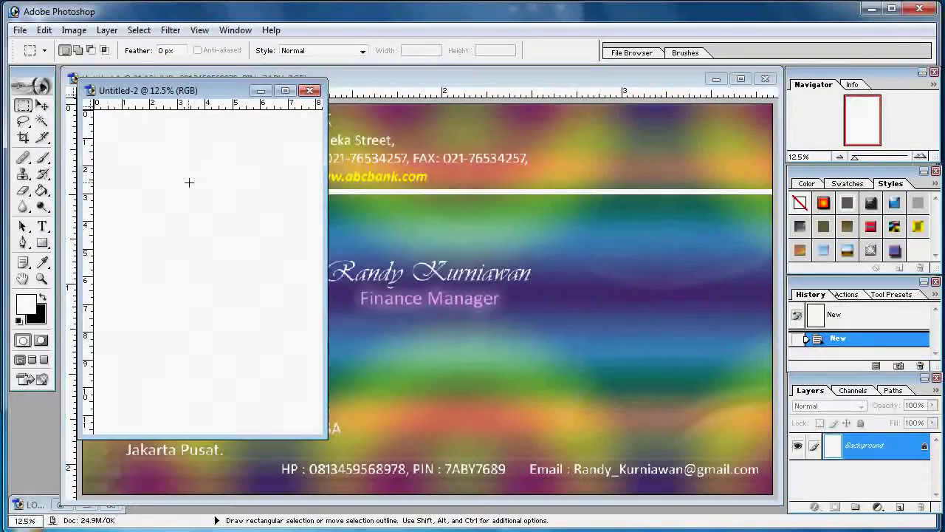
Rotate the canvas 90° clockwise to landscape and fit the page on screen
{"action": "left_click", "coordinate": [74, 33]}
{"action": "mouse_move", "coordinate": [110, 179]}
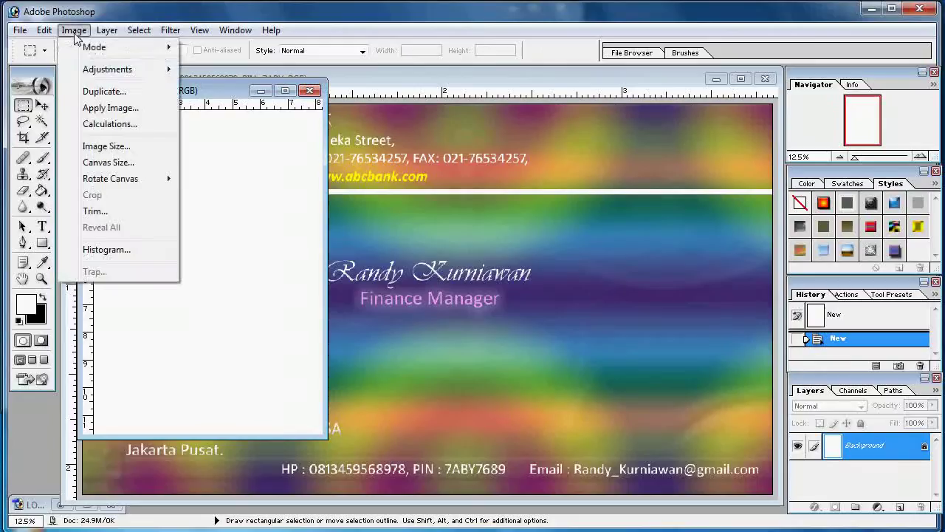
{"action": "left_click", "coordinate": [202, 194]}
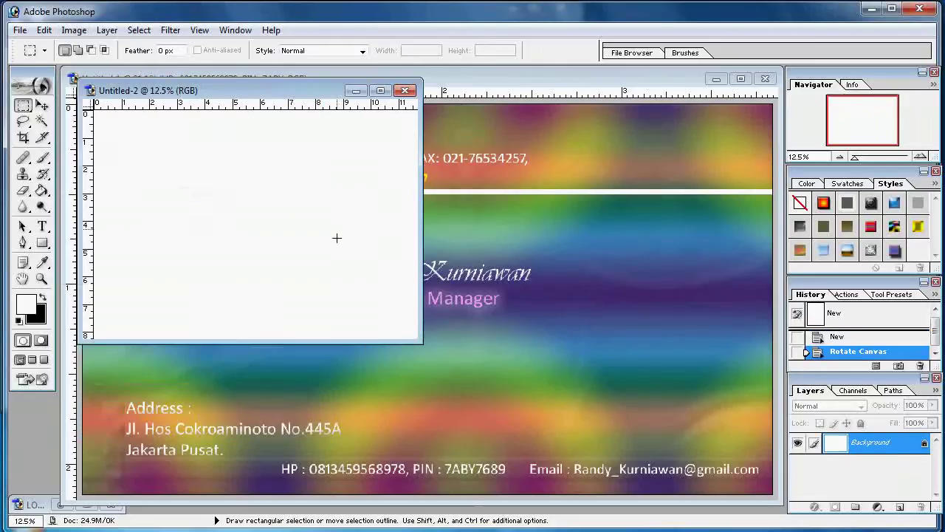
{"action": "left_click_drag", "start_coordinate": [415, 341], "coordinate": [719, 476]}
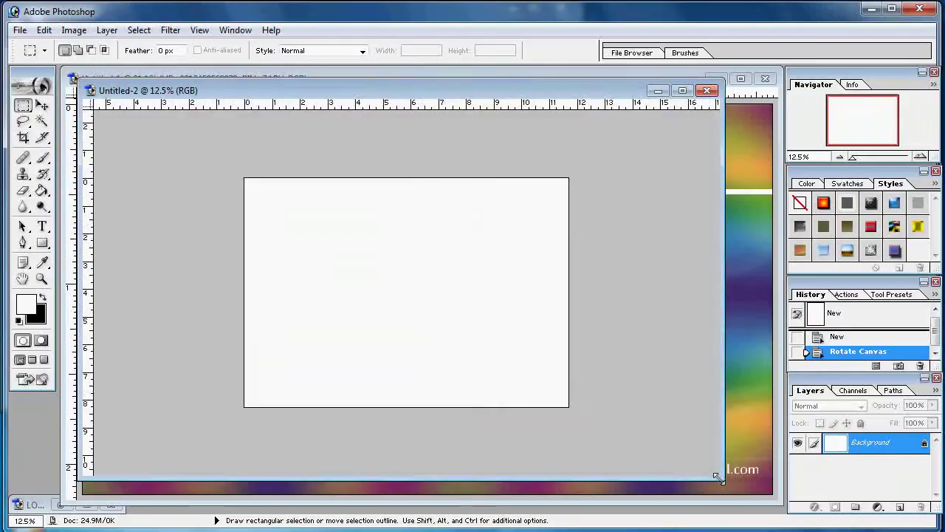
{"action": "left_click", "coordinate": [200, 30]}
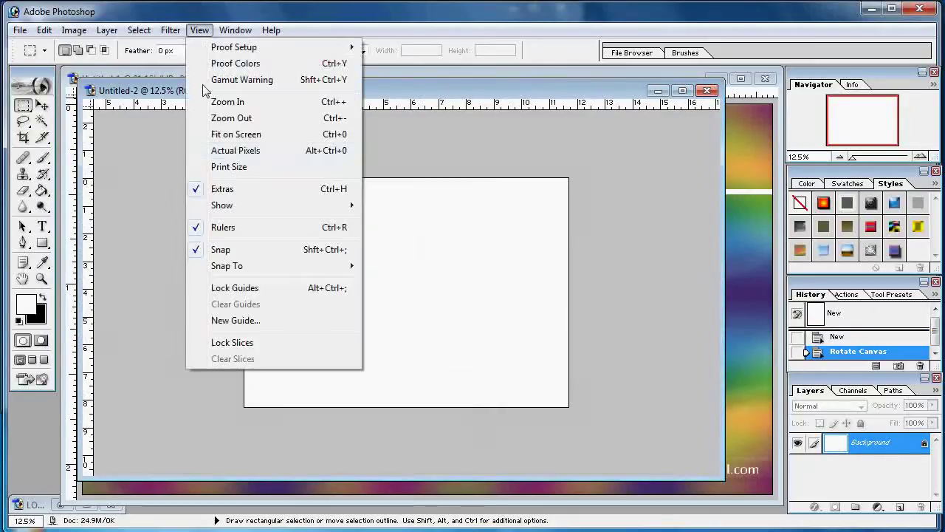
{"action": "left_click", "coordinate": [237, 134]}
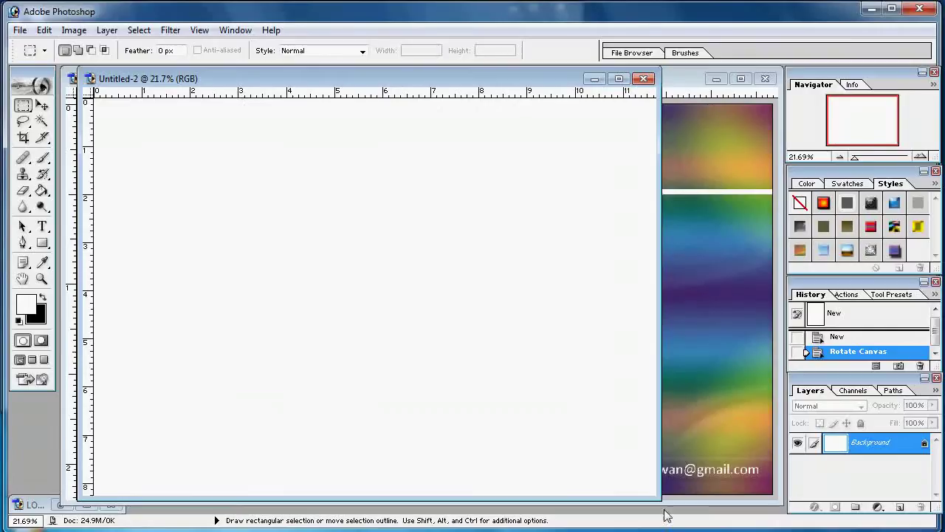
{"action": "left_click_drag", "start_coordinate": [661, 502], "coordinate": [780, 508]}
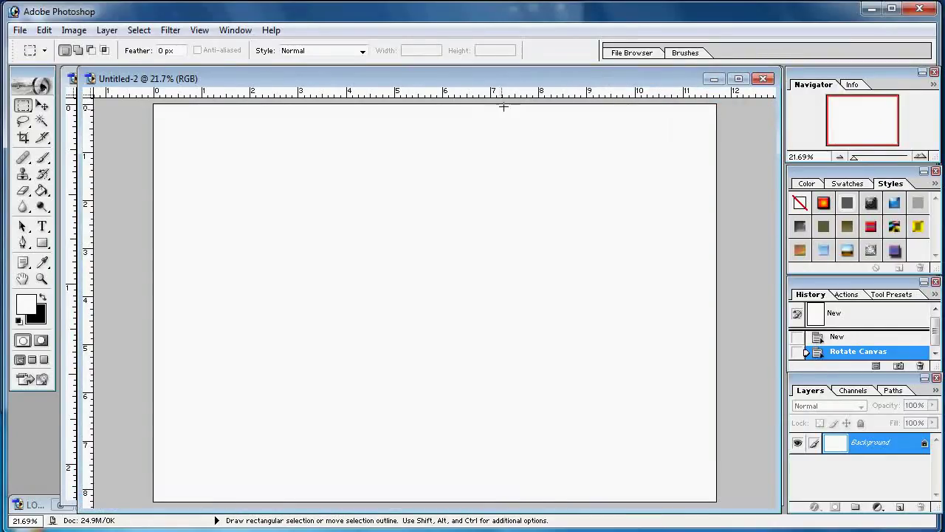
{"action": "left_click_drag", "start_coordinate": [516, 84], "coordinate": [527, 83]}
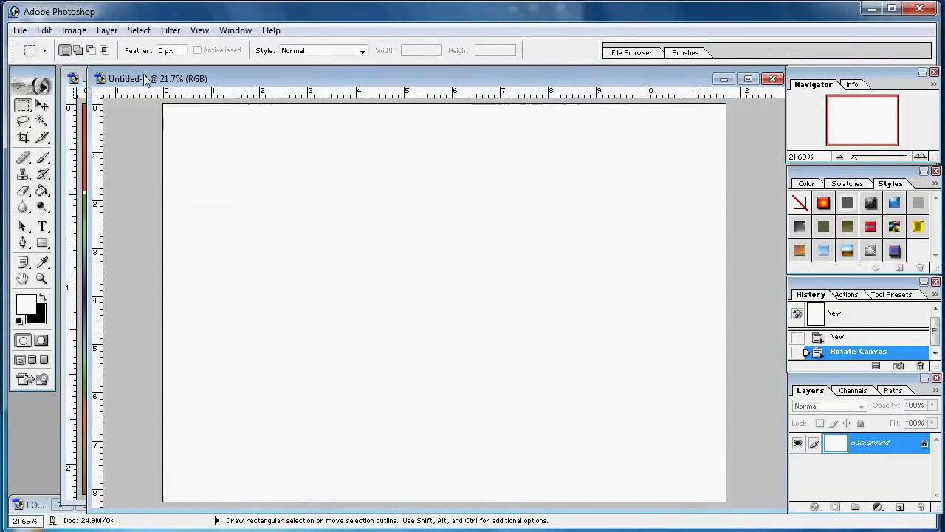
{"action": "left_click_drag", "start_coordinate": [146, 82], "coordinate": [129, 83]}
Open the Sample.png card image and enlarge its window
{"action": "left_click", "coordinate": [20, 30]}
{"action": "left_click", "coordinate": [46, 63]}
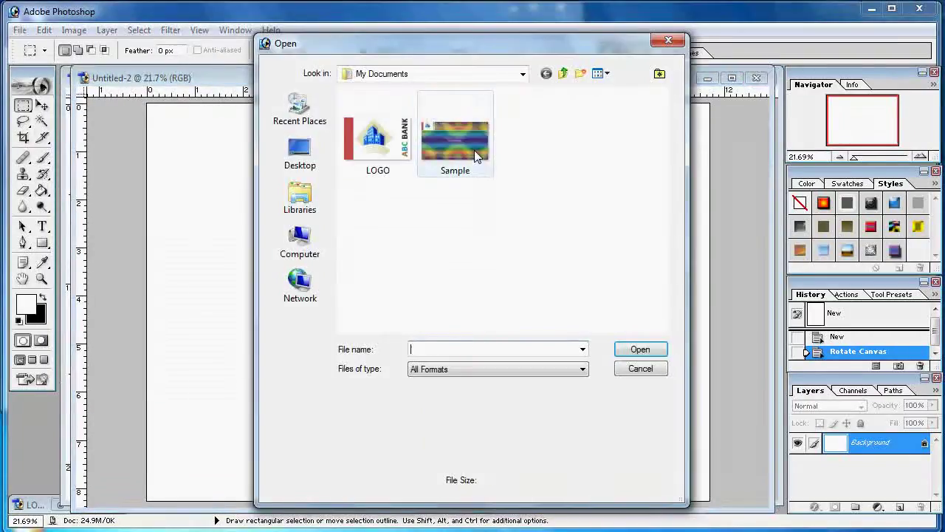
{"action": "left_click", "coordinate": [474, 150]}
{"action": "double_click", "coordinate": [474, 150]}
{"action": "left_click_drag", "start_coordinate": [670, 439], "coordinate": [738, 493]}
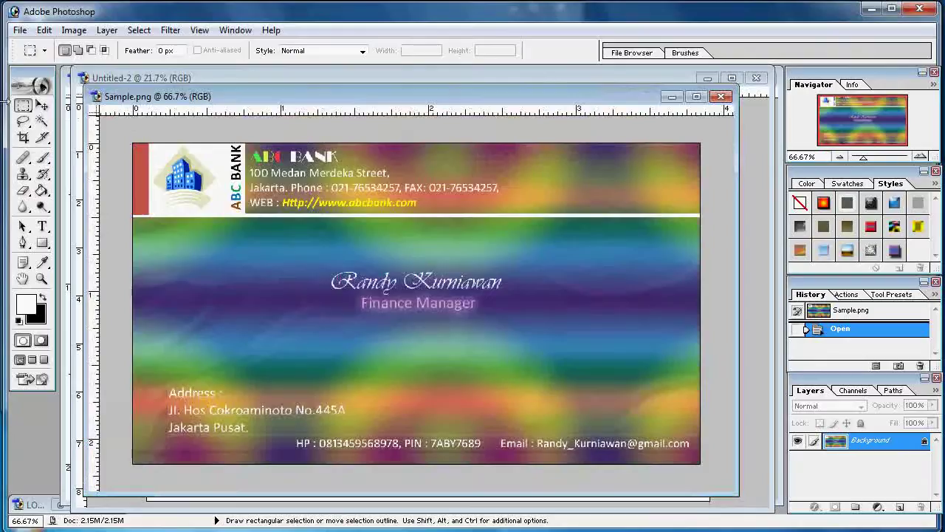
Copy the whole card and paste it onto the Untitled-2 page as Layer 1
{"action": "left_click_drag", "start_coordinate": [118, 128], "coordinate": [705, 473]}
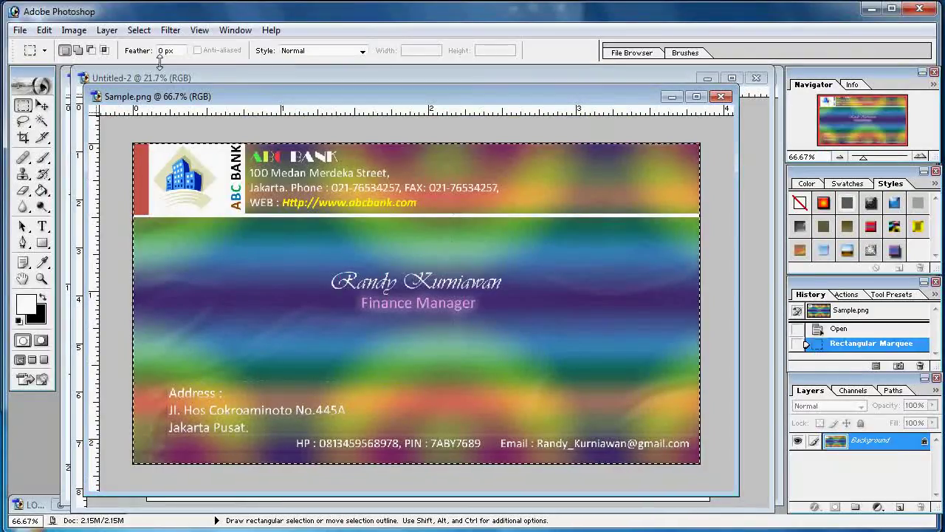
{"action": "left_click", "coordinate": [44, 30]}
{"action": "left_click", "coordinate": [77, 141]}
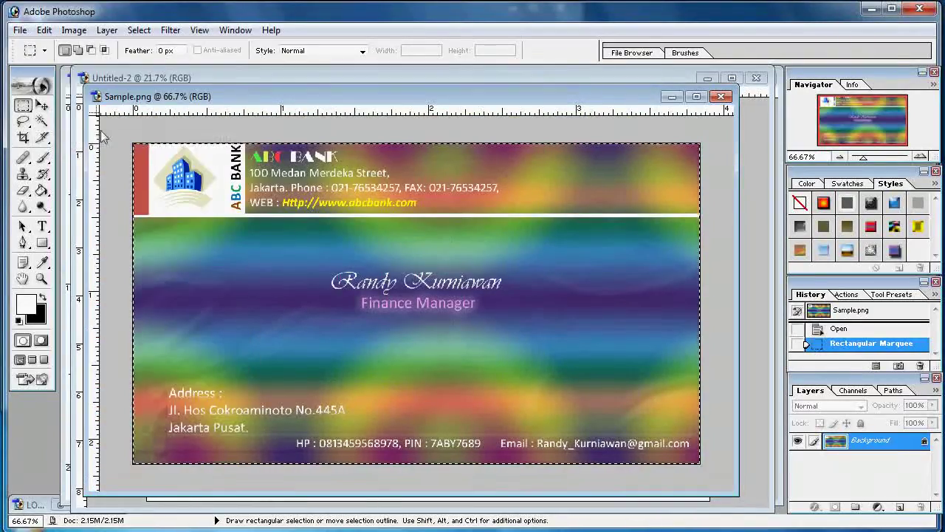
{"action": "left_click", "coordinate": [232, 78]}
{"action": "left_click", "coordinate": [45, 29]}
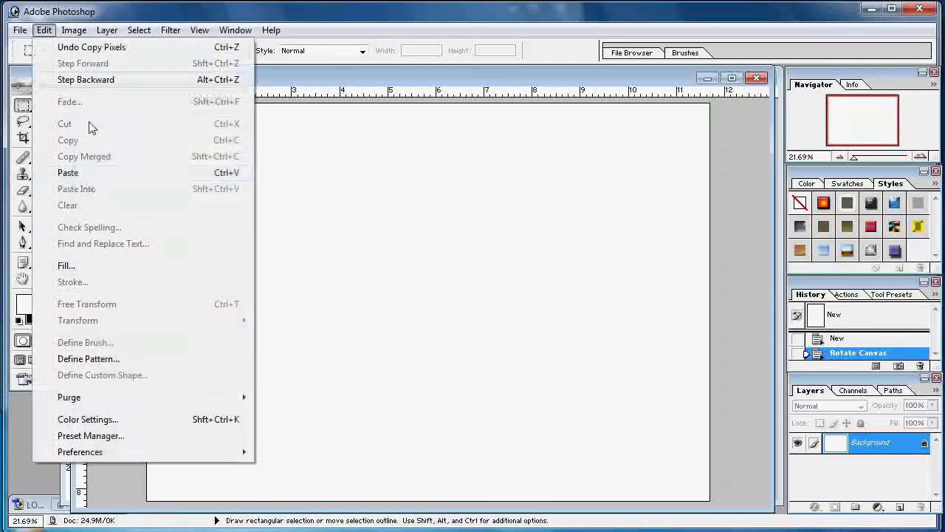
{"action": "left_click", "coordinate": [81, 172]}
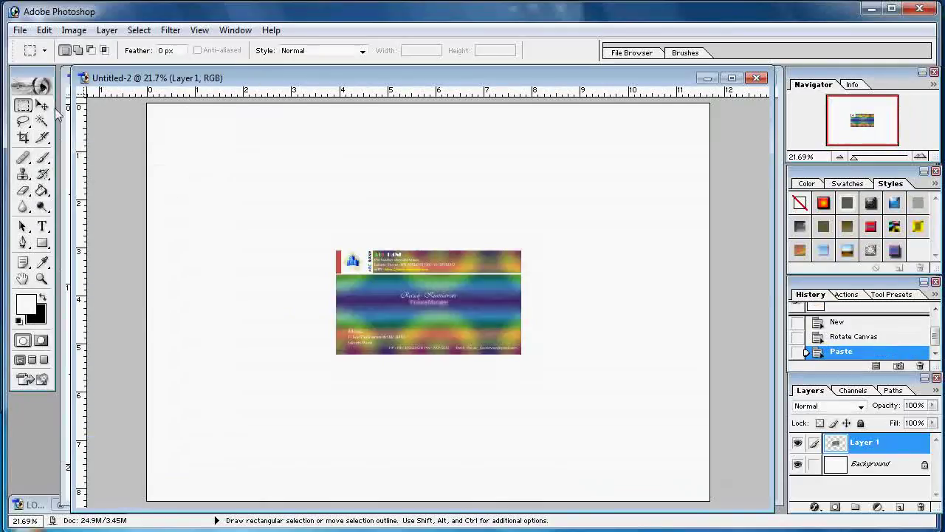
Place the first two cards at the top left, with vertical guides after each
{"action": "left_click", "coordinate": [41, 106]}
{"action": "left_click_drag", "start_coordinate": [456, 307], "coordinate": [261, 154]}
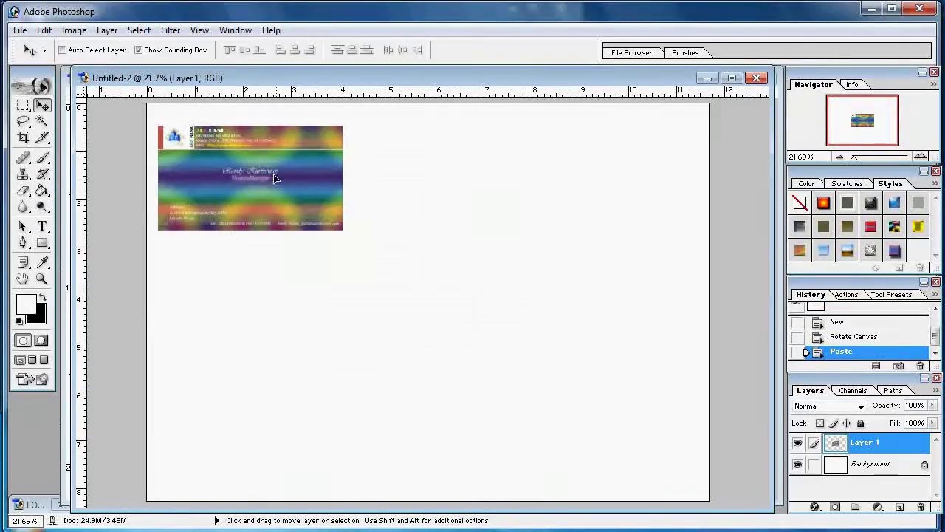
{"action": "left_click_drag", "start_coordinate": [83, 185], "coordinate": [333, 192]}
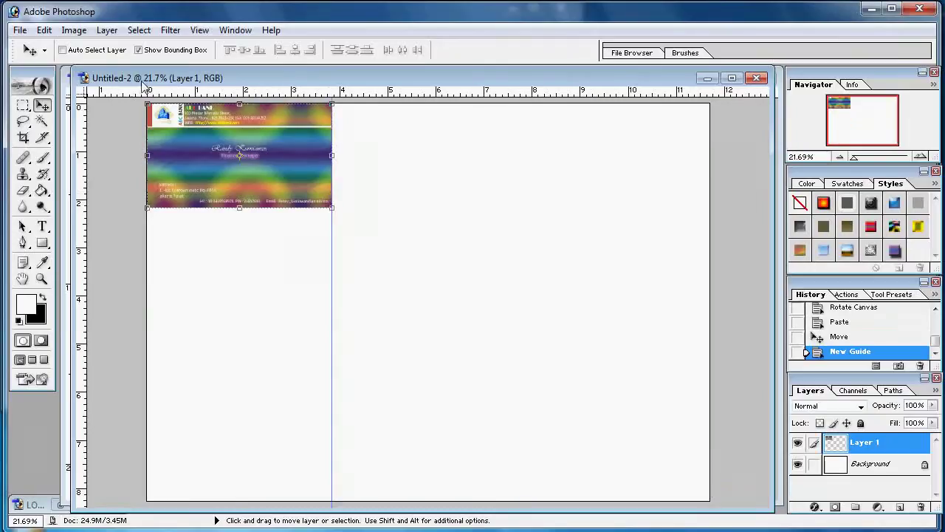
{"action": "left_click", "coordinate": [44, 29]}
{"action": "left_click", "coordinate": [63, 173]}
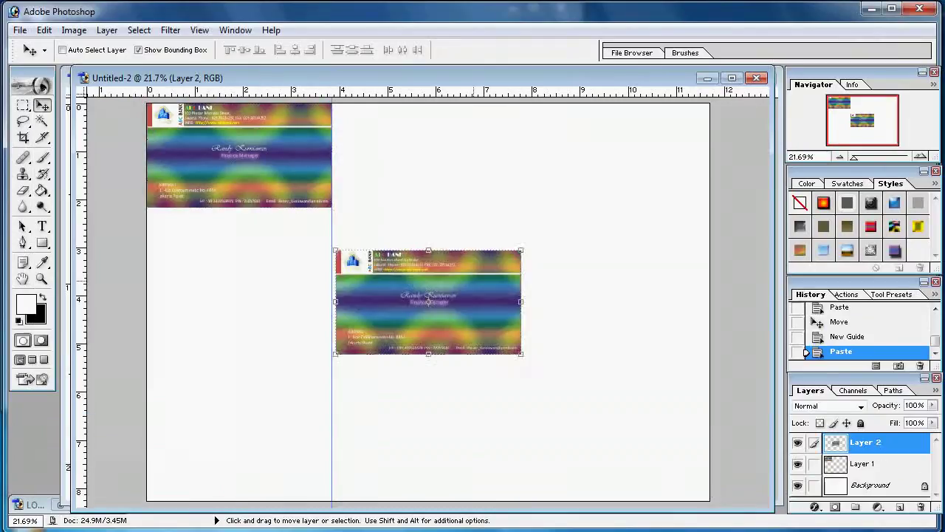
{"action": "left_click_drag", "start_coordinate": [444, 251], "coordinate": [440, 104]}
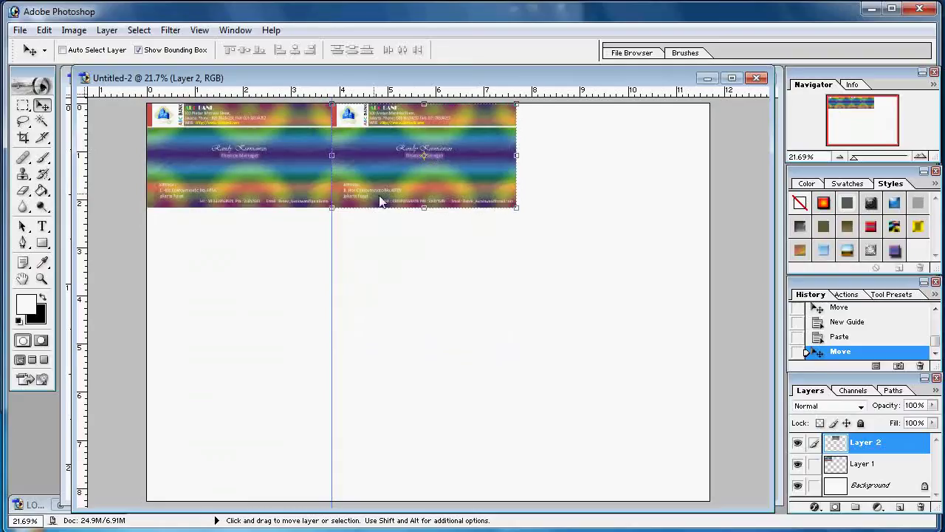
{"action": "left_click_drag", "start_coordinate": [479, 201], "coordinate": [516, 201]}
Paste a third card at the top right and add a horizontal guide under the row
{"action": "left_click", "coordinate": [45, 30]}
{"action": "left_click", "coordinate": [67, 173]}
{"action": "mouse_move", "coordinate": [454, 317]}
{"action": "left_mouse_down"}
{"action": "mouse_move", "coordinate": [657, 207]}
{"action": "mouse_move", "coordinate": [632, 175]}
{"action": "left_mouse_up"}
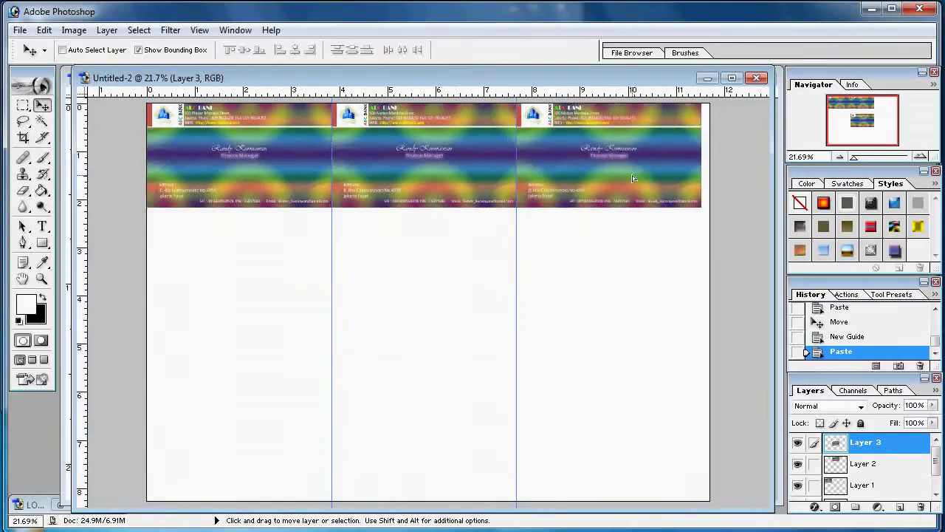
{"action": "left_click_drag", "start_coordinate": [623, 188], "coordinate": [620, 185]}
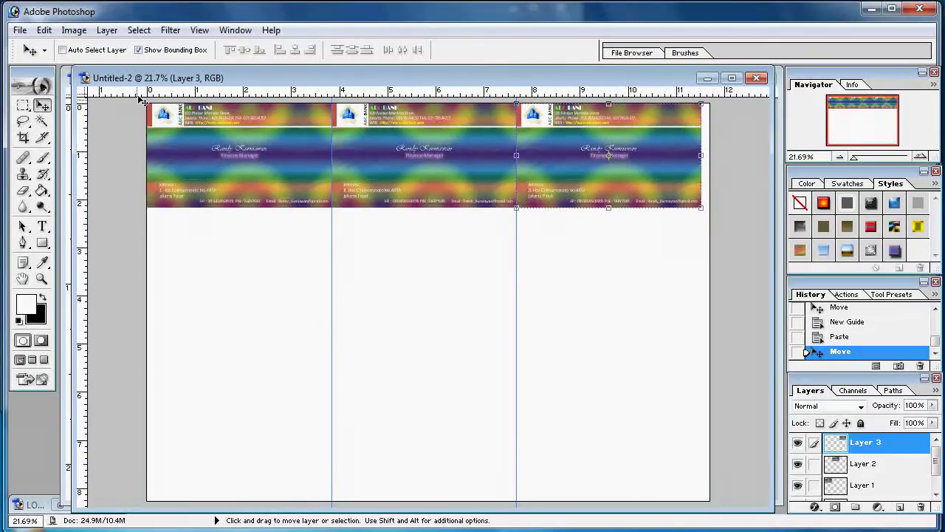
{"action": "left_click_drag", "start_coordinate": [118, 193], "coordinate": [117, 207]}
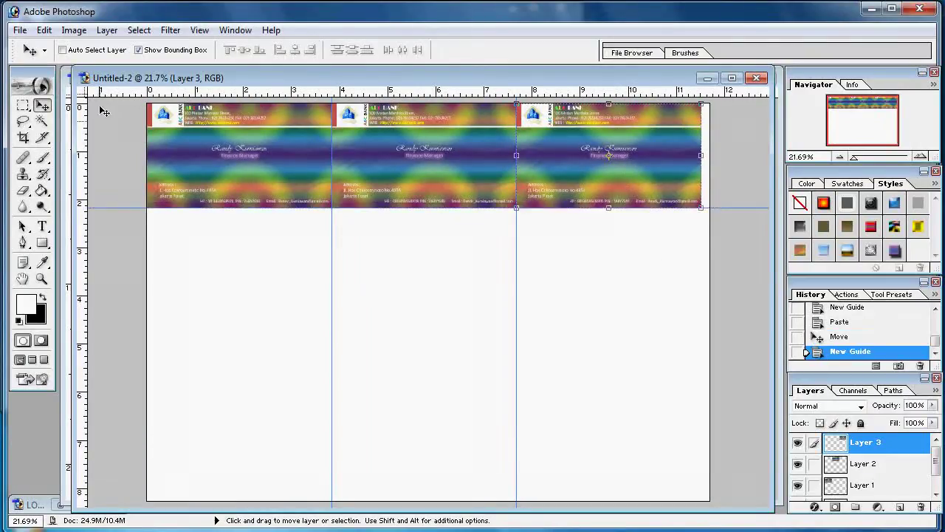
Paste three more cards to fill the second row, with a horizontal guide beneath it
{"action": "left_click", "coordinate": [44, 30]}
{"action": "left_click", "coordinate": [71, 175]}
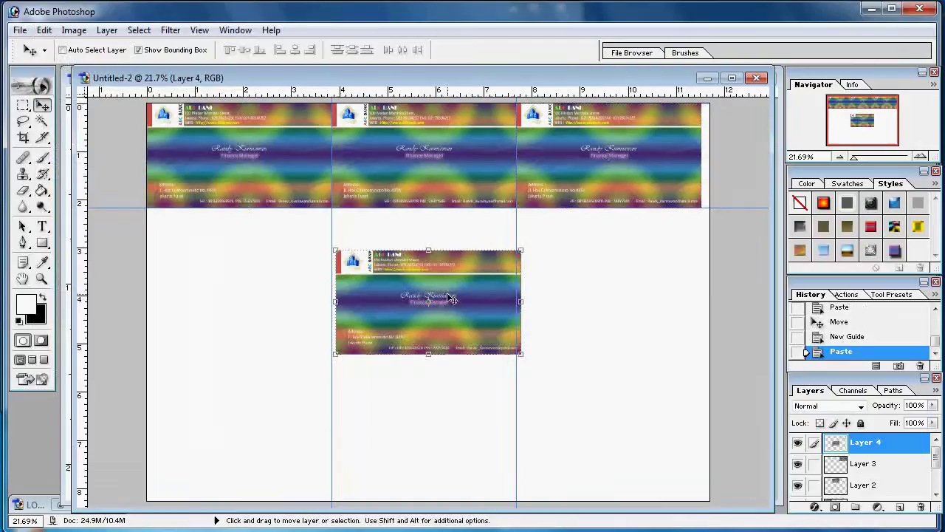
{"action": "left_click_drag", "start_coordinate": [361, 252], "coordinate": [249, 230]}
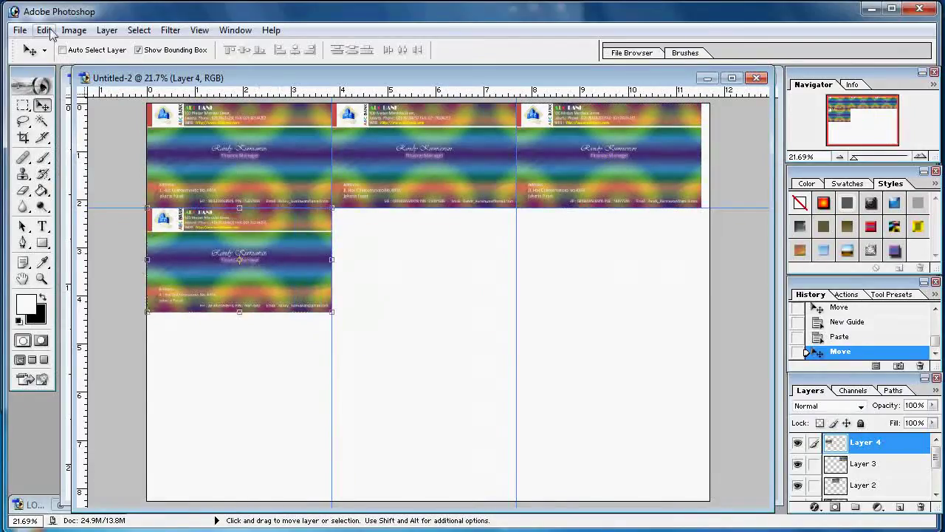
{"action": "left_click", "coordinate": [44, 29]}
{"action": "left_click", "coordinate": [70, 173]}
{"action": "left_click_drag", "start_coordinate": [480, 353], "coordinate": [477, 312]}
{"action": "left_click", "coordinate": [45, 30]}
{"action": "left_click", "coordinate": [70, 177]}
{"action": "left_click_drag", "start_coordinate": [378, 275], "coordinate": [557, 236]}
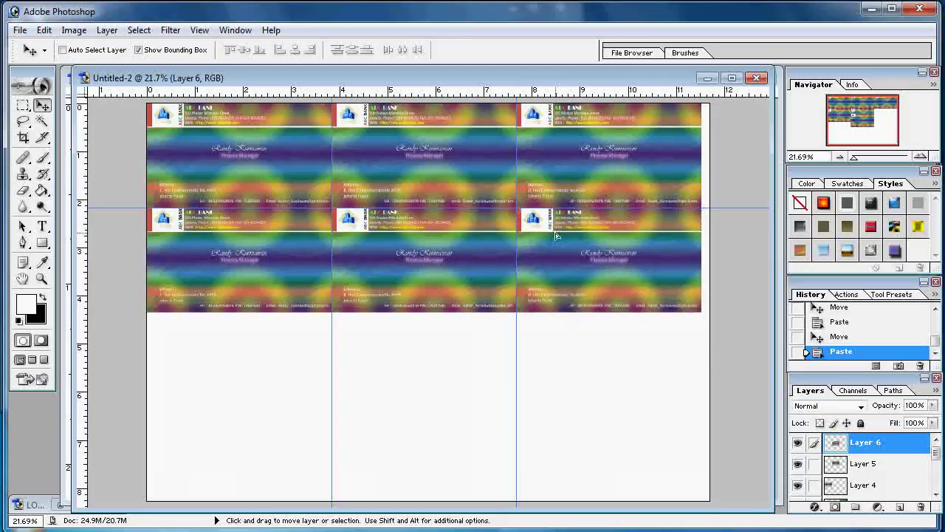
{"action": "left_click_drag", "start_coordinate": [406, 95], "coordinate": [380, 319]}
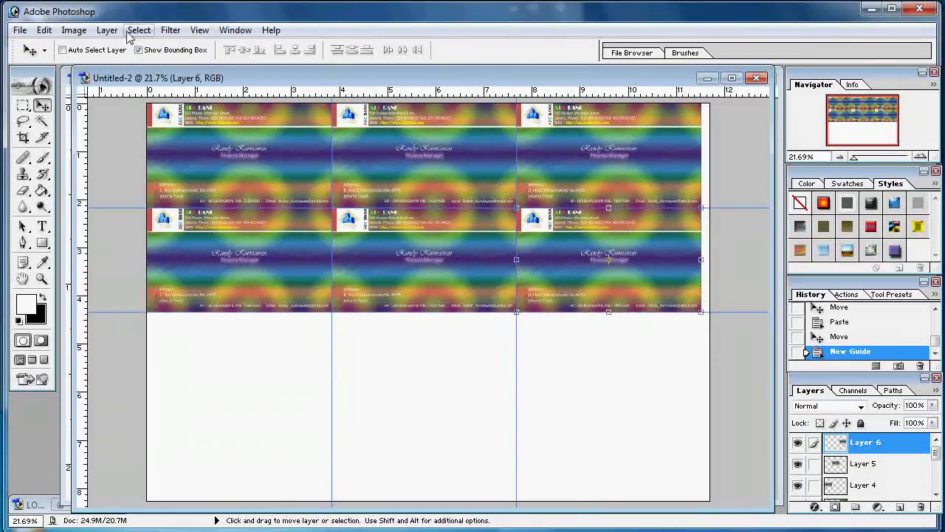
Paste three more cards to fill the third row, completing the 3×3 grid
{"action": "left_click", "coordinate": [44, 30]}
{"action": "left_click", "coordinate": [59, 170]}
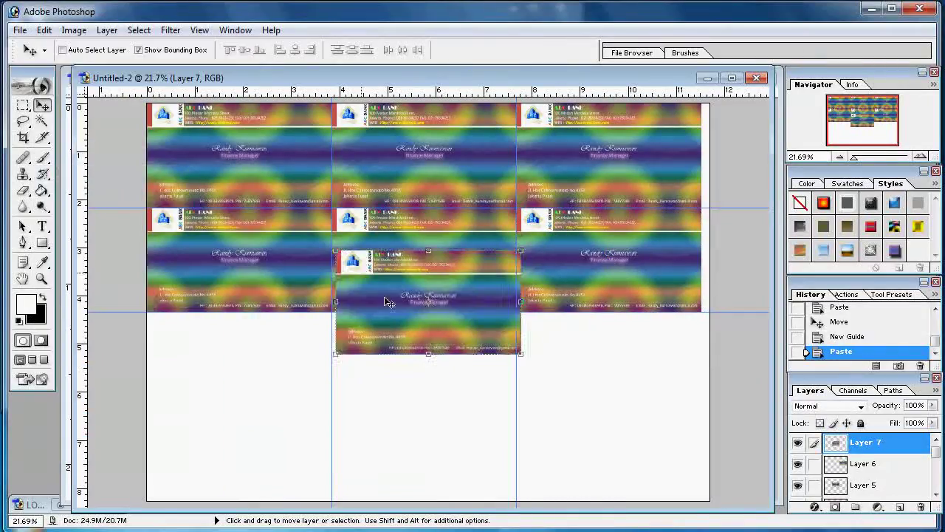
{"action": "left_click_drag", "start_coordinate": [411, 312], "coordinate": [223, 372]}
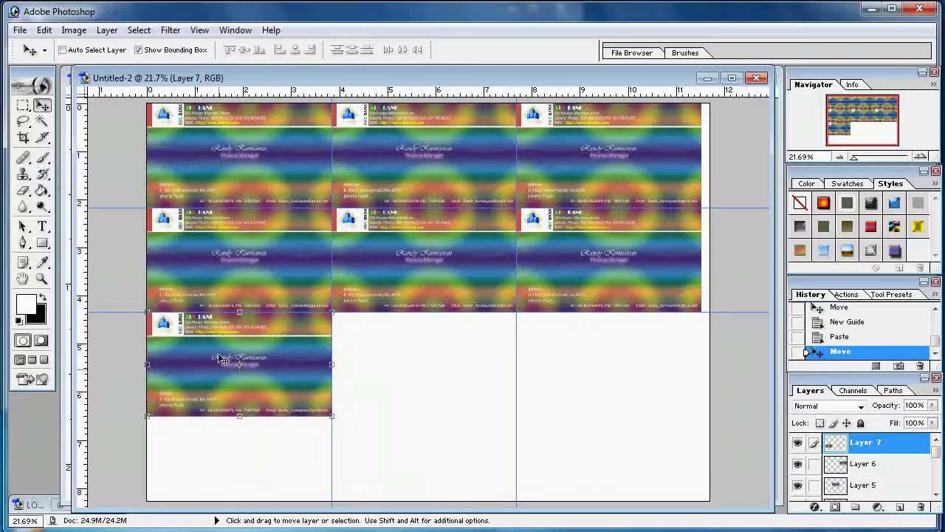
{"action": "left_click", "coordinate": [44, 30]}
{"action": "left_click", "coordinate": [59, 170]}
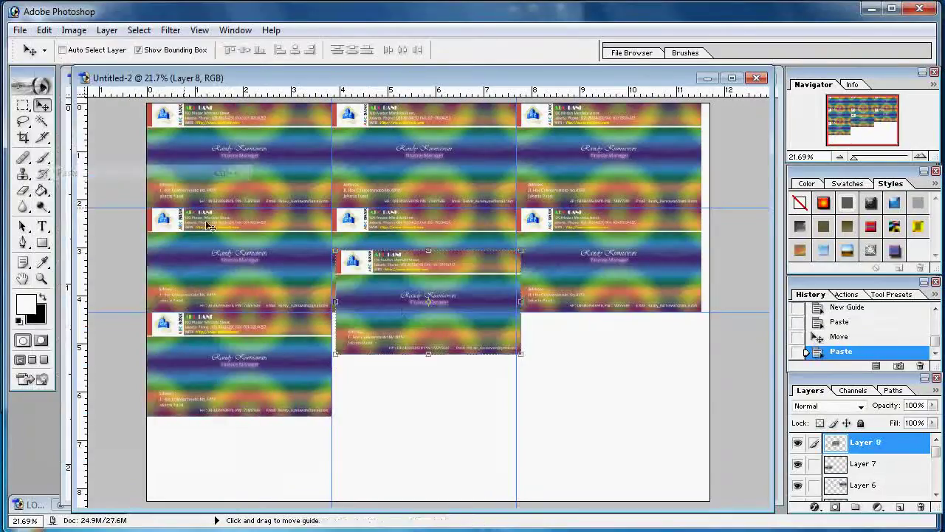
{"action": "left_click_drag", "start_coordinate": [410, 306], "coordinate": [406, 368]}
{"action": "left_click", "coordinate": [50, 31]}
{"action": "left_click", "coordinate": [78, 173]}
{"action": "mouse_move", "coordinate": [472, 326]}
{"action": "left_mouse_down"}
{"action": "mouse_move", "coordinate": [598, 396]}
{"action": "mouse_move", "coordinate": [655, 387]}
{"action": "left_mouse_up"}
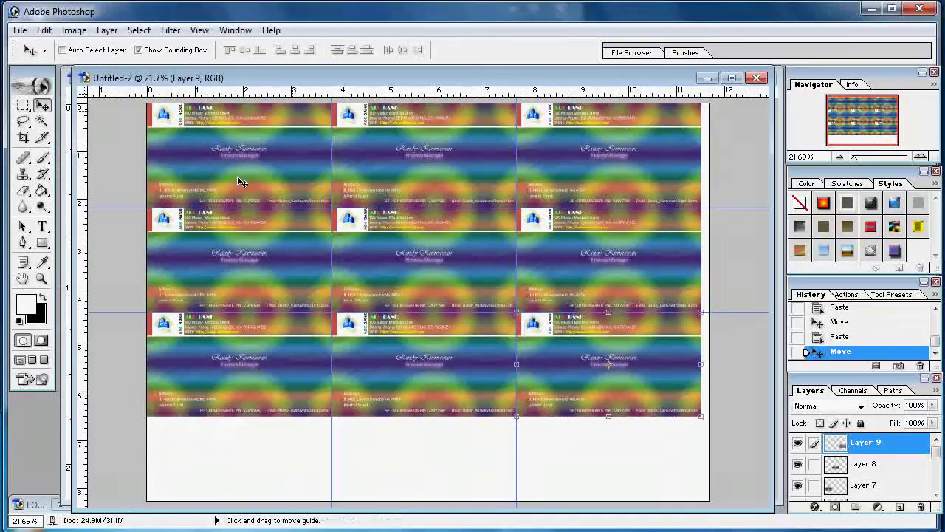
{"action": "left_click", "coordinate": [20, 30]}
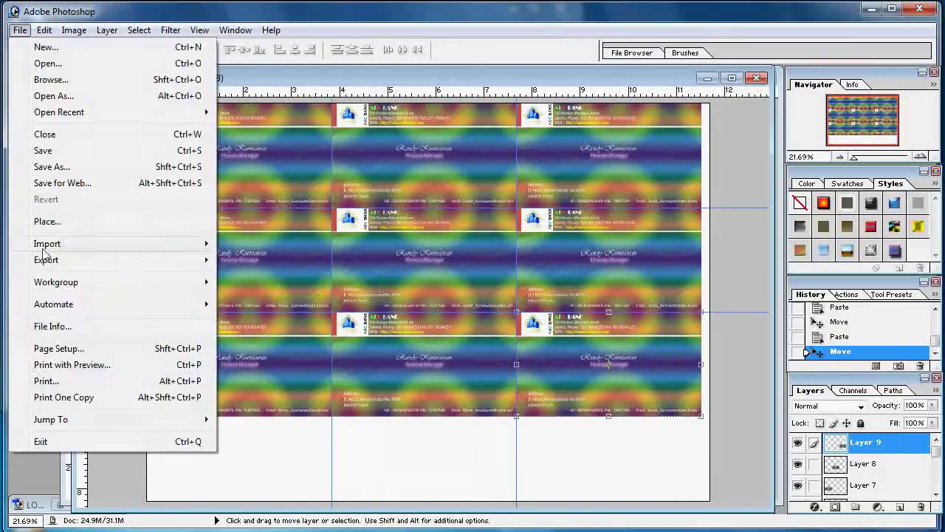
Set the print page to A4 landscape in Print with Preview, then close it without printing
{"action": "left_click", "coordinate": [59, 365]}
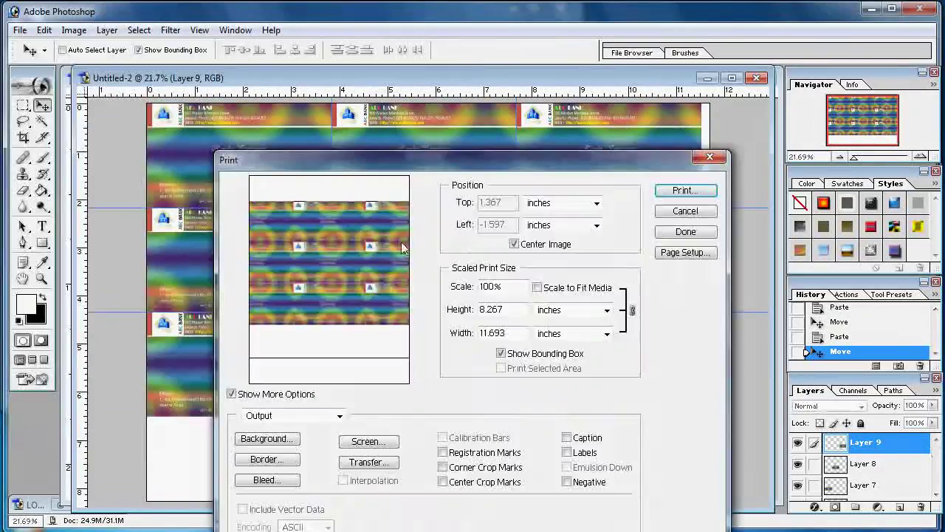
{"action": "left_click", "coordinate": [665, 252]}
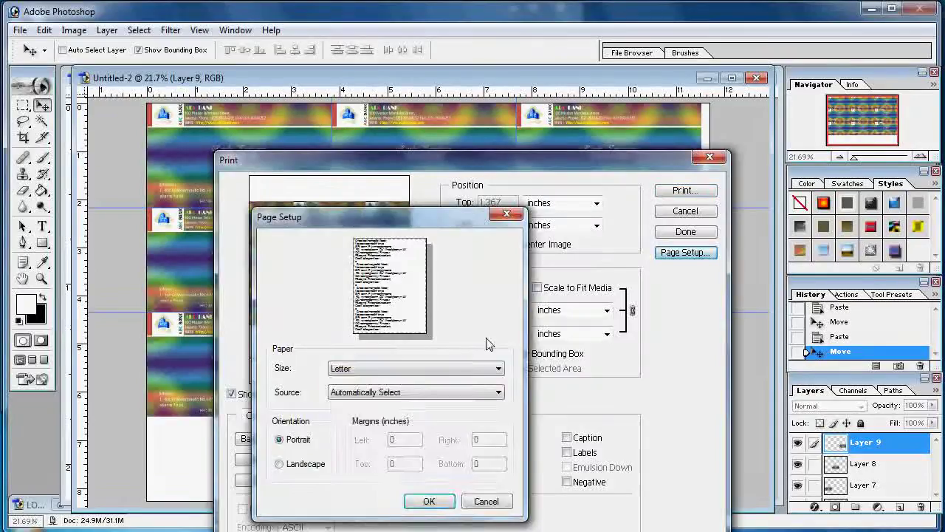
{"action": "left_click", "coordinate": [495, 368]}
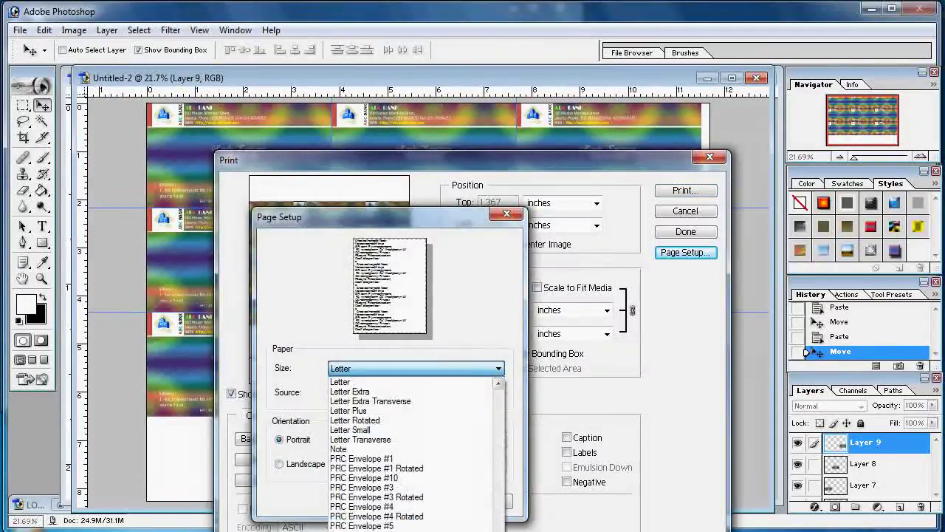
{"action": "scroll", "coordinate": [369, 473], "scroll_direction": "up", "scroll_amount": 15}
{"action": "left_click", "coordinate": [362, 506]}
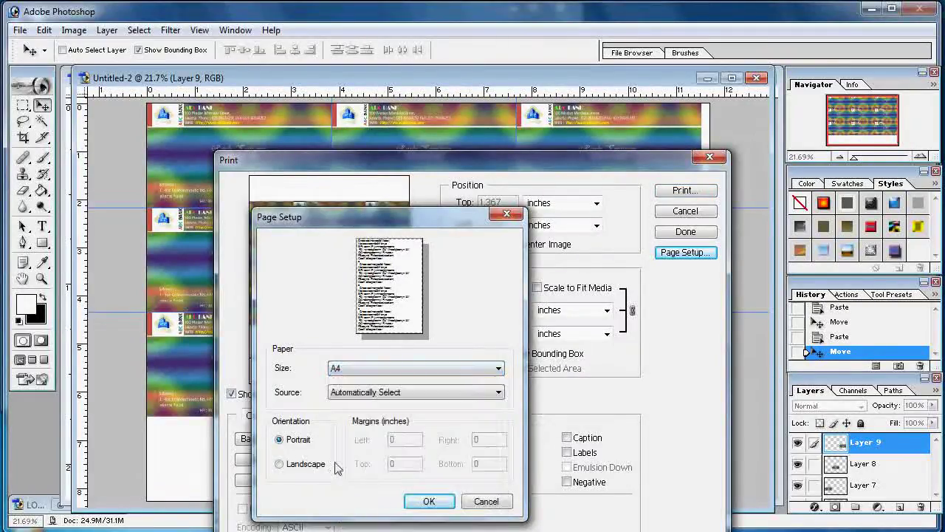
{"action": "left_click", "coordinate": [295, 464]}
{"action": "left_click", "coordinate": [429, 501]}
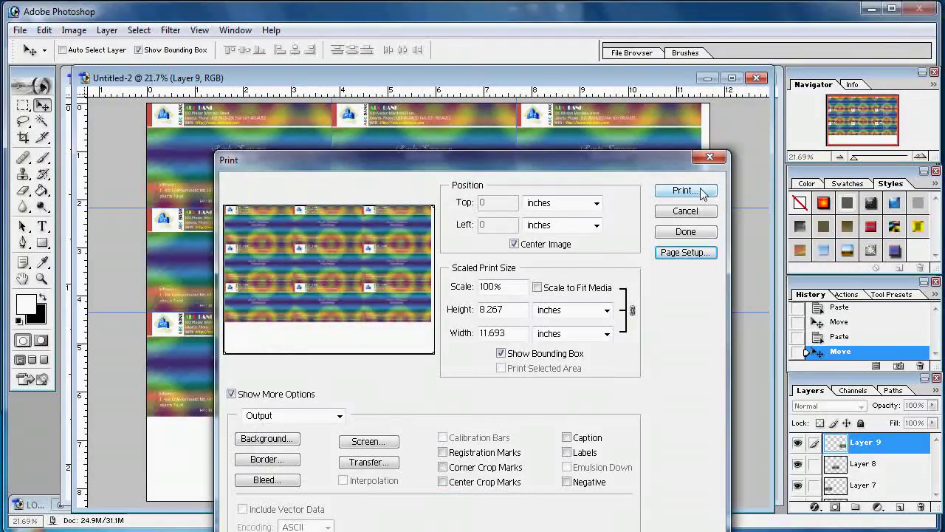
{"action": "left_click", "coordinate": [685, 211]}
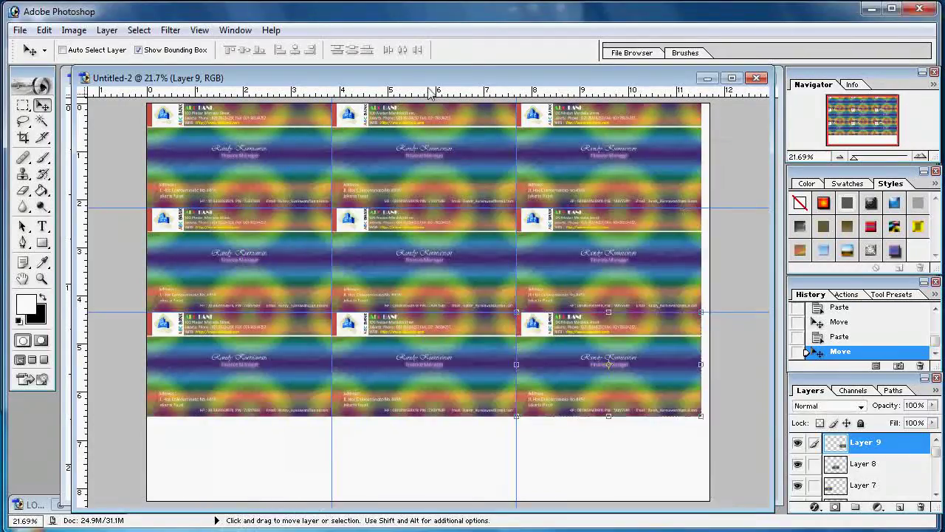